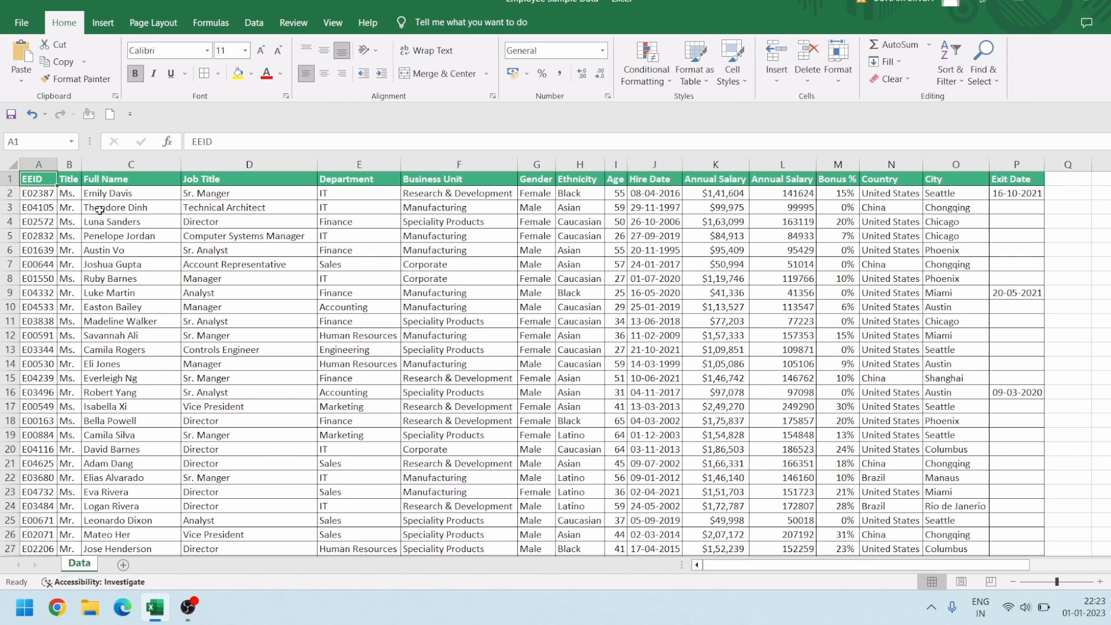
Copy the range A1:L7 of the employee table on the Data sheet
key("shift+Down")
key("shift+Down")
key("shift+Down")
key("shift+Down")
key("shift+Down")
key("shift+Down")
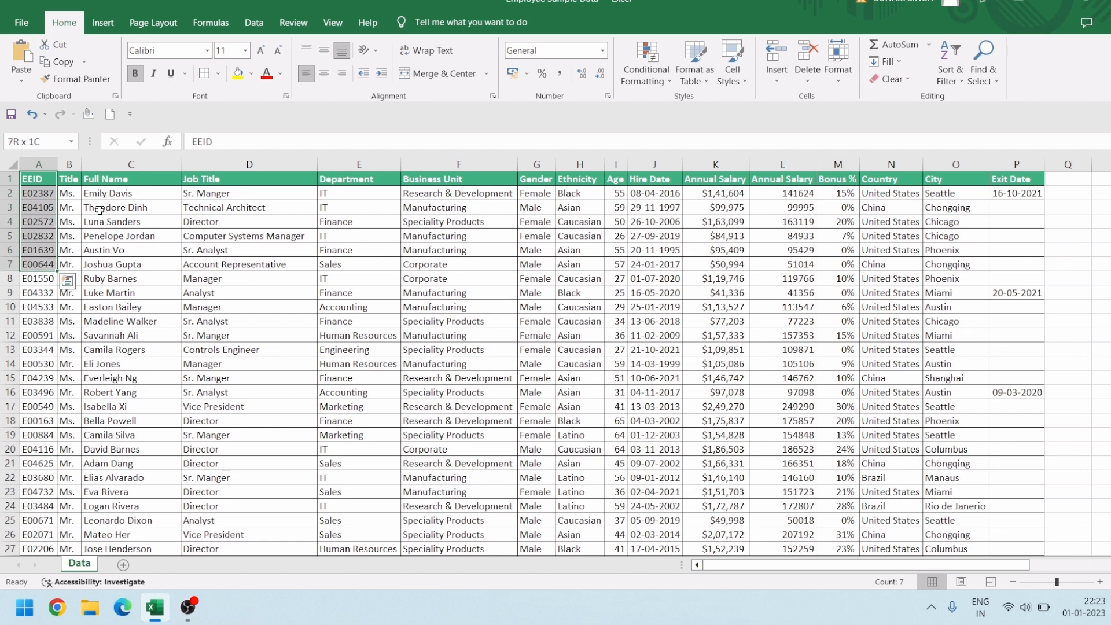
key("shift+Right")
key("shift+Right")
key("shift+Right")
key("shift+Right")
key("shift+Right")
key("shift+Right")
key("shift+Right")
key("shift+Right")
key("shift+Right")
key("shift+Right")
key("shift+Right")
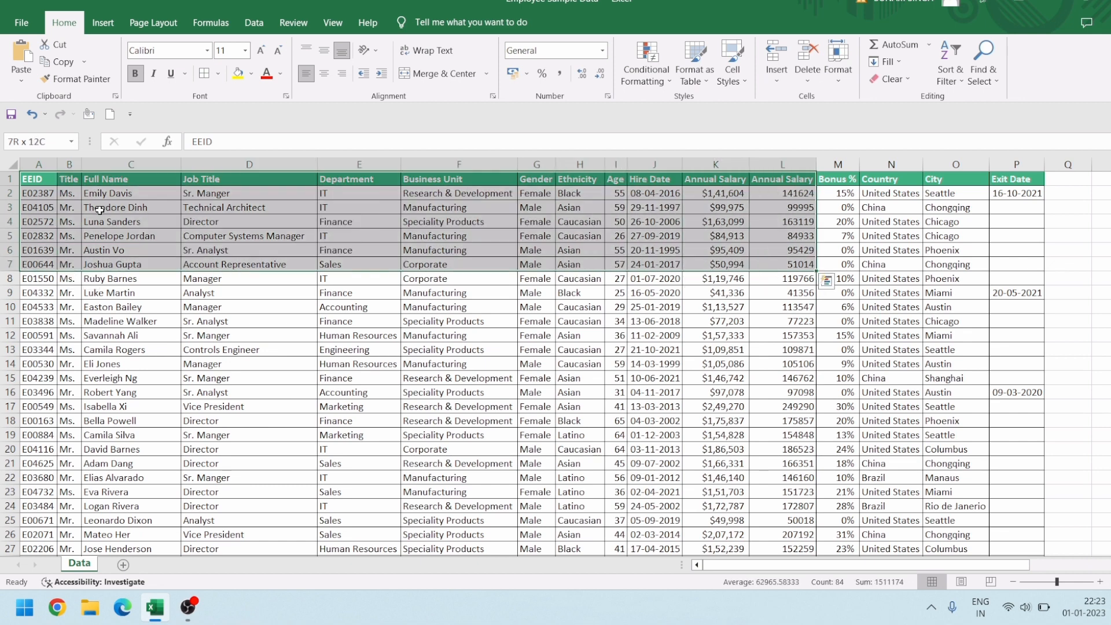
left_click(87, 63)
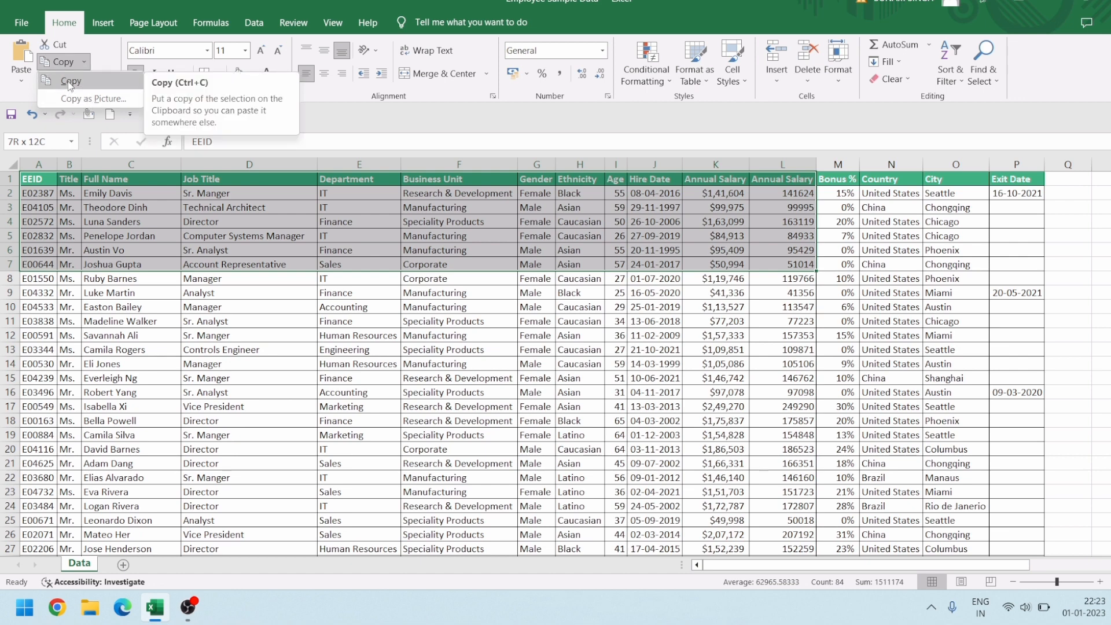
left_click(69, 83)
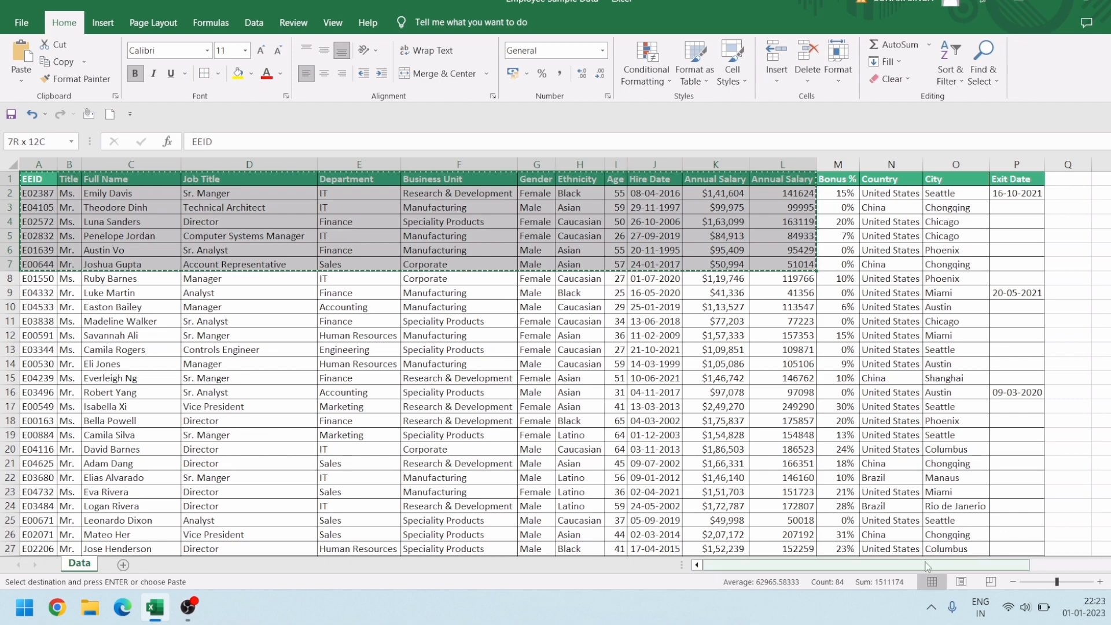
Paste the copied range beside the employee table, starting at cell S1
left_click_drag(927, 566, 1010, 566)
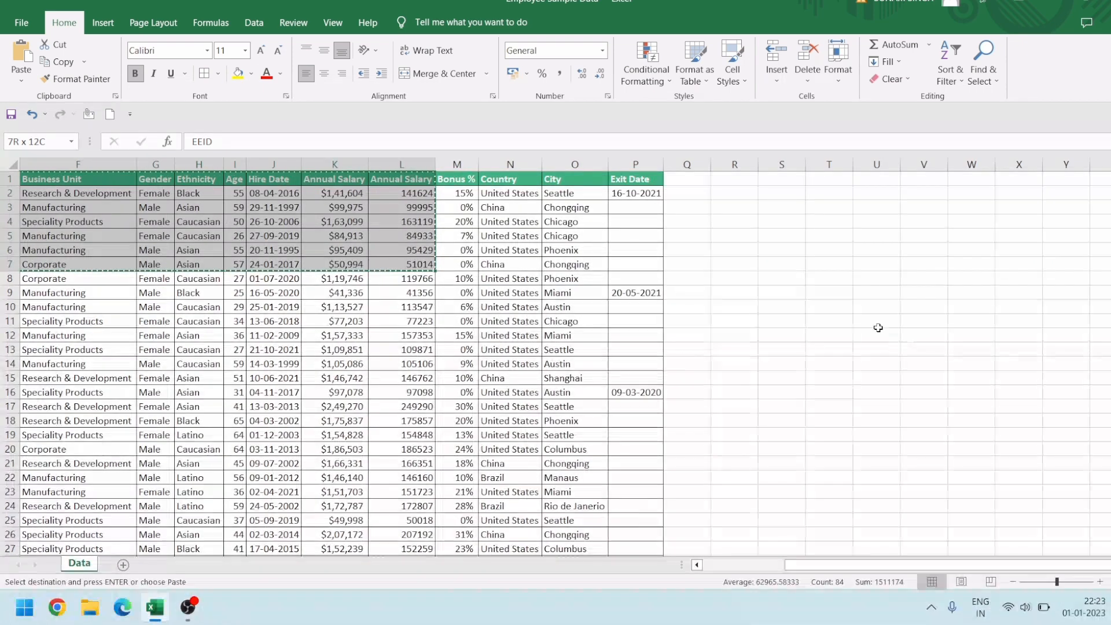
left_click(774, 183)
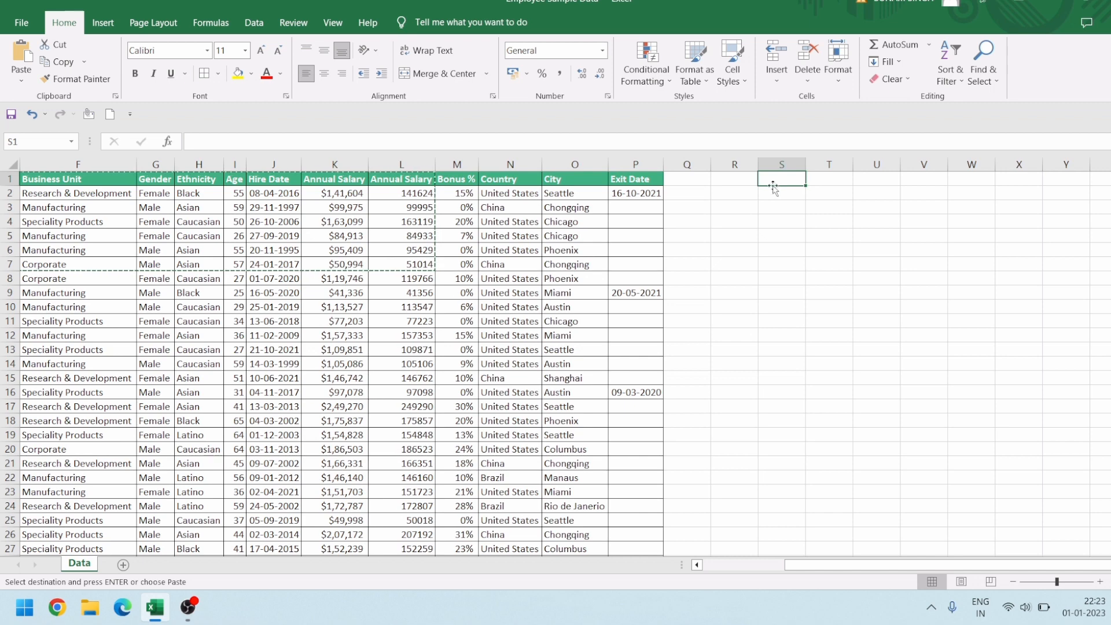
left_click(23, 55)
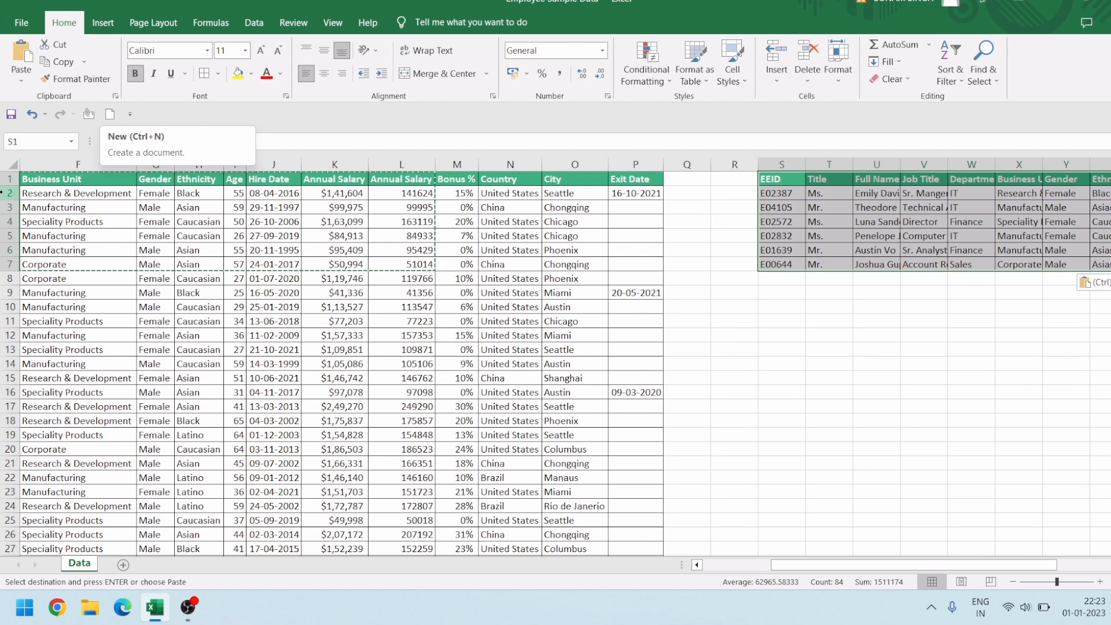
Cut the original range A1:L7 of the employee table
left_click(421, 176)
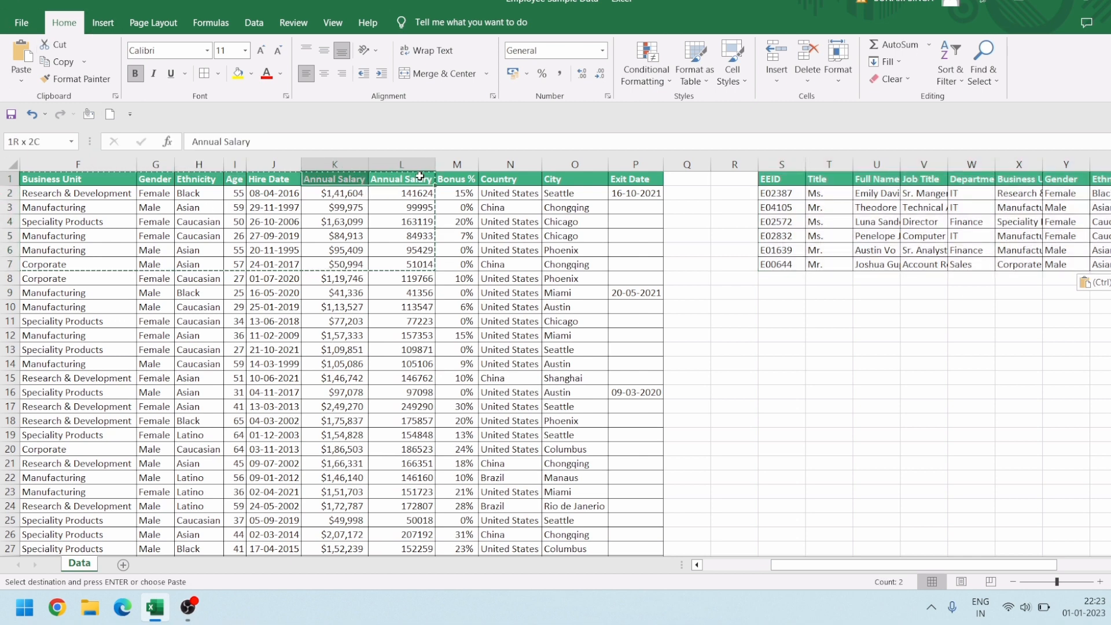
key("ctrl+shift+Left")
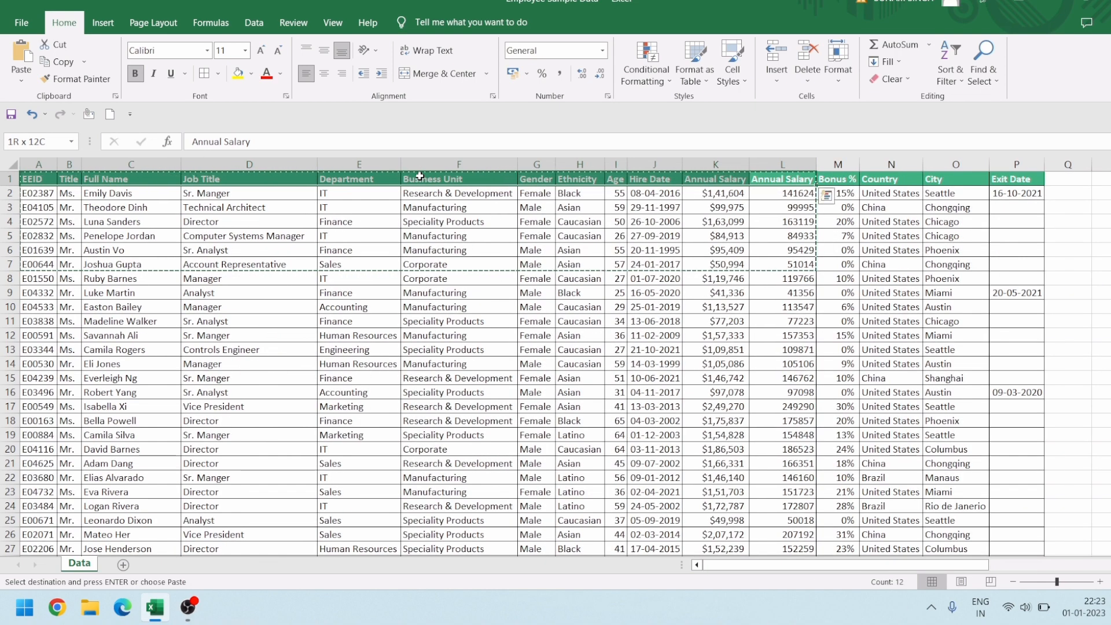
key("shift+Down")
key("shift+Down")
key("shift+Down")
key("shift+Down")
key("shift+Down")
key("shift+Down")
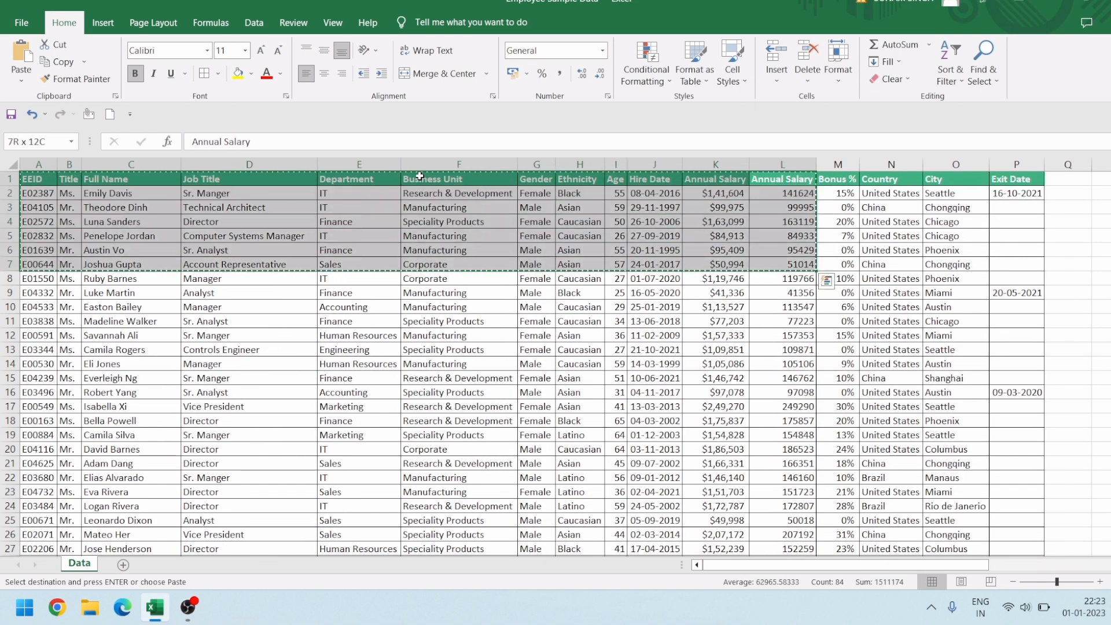
key("ctrl+q")
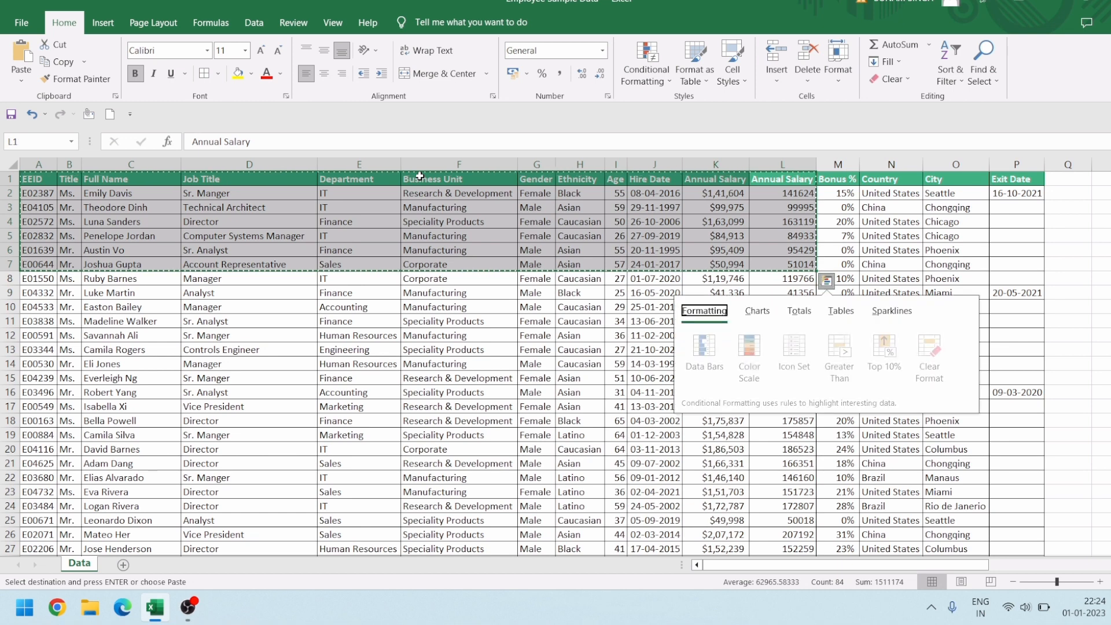
left_click(65, 46)
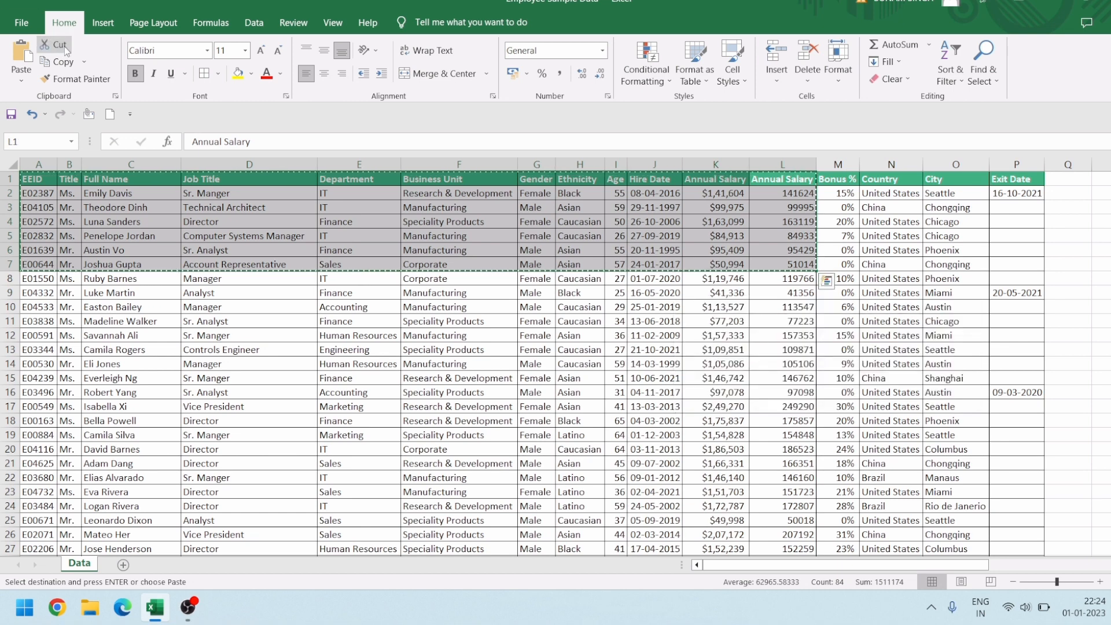
Add a new worksheet, paste the cut range at its cell A1, and compare it with the Data sheet
left_click(123, 564)
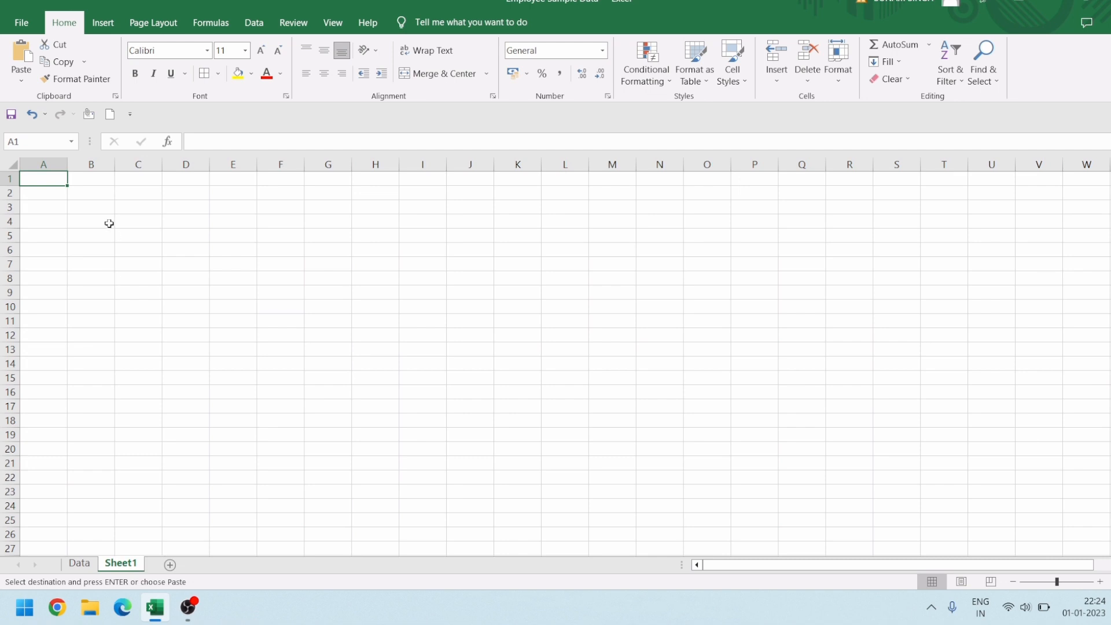
left_click(21, 63)
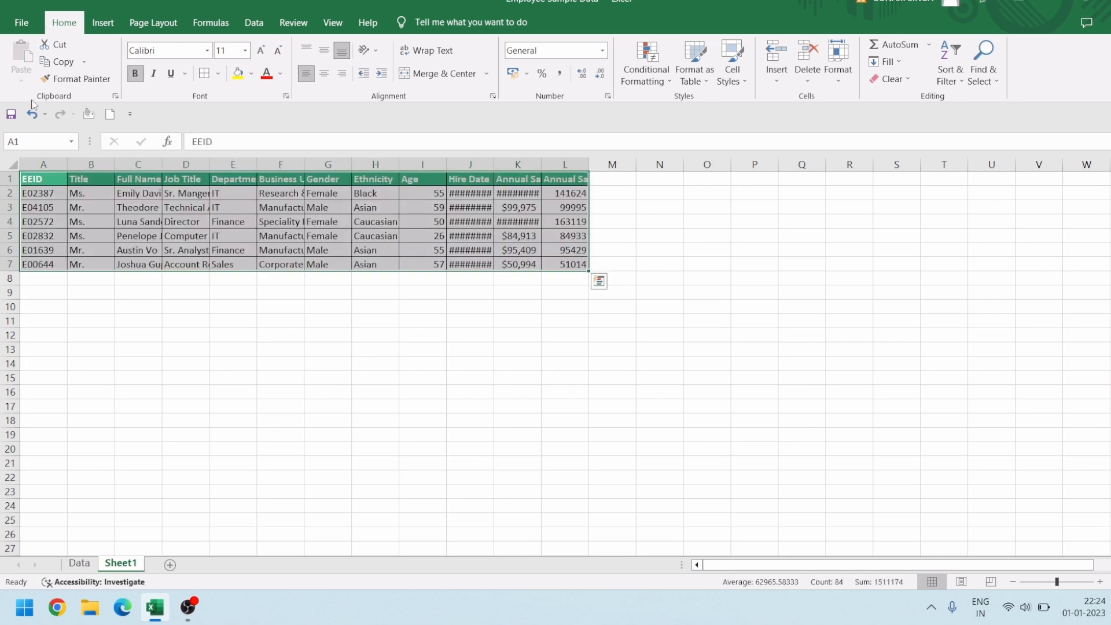
left_click(79, 564)
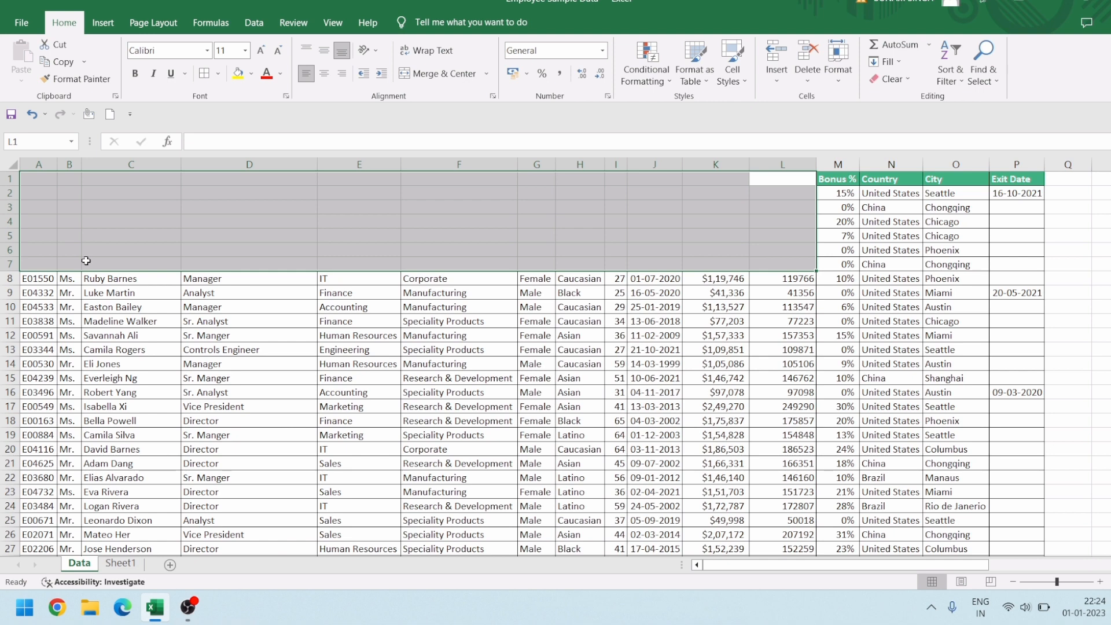
left_click(118, 565)
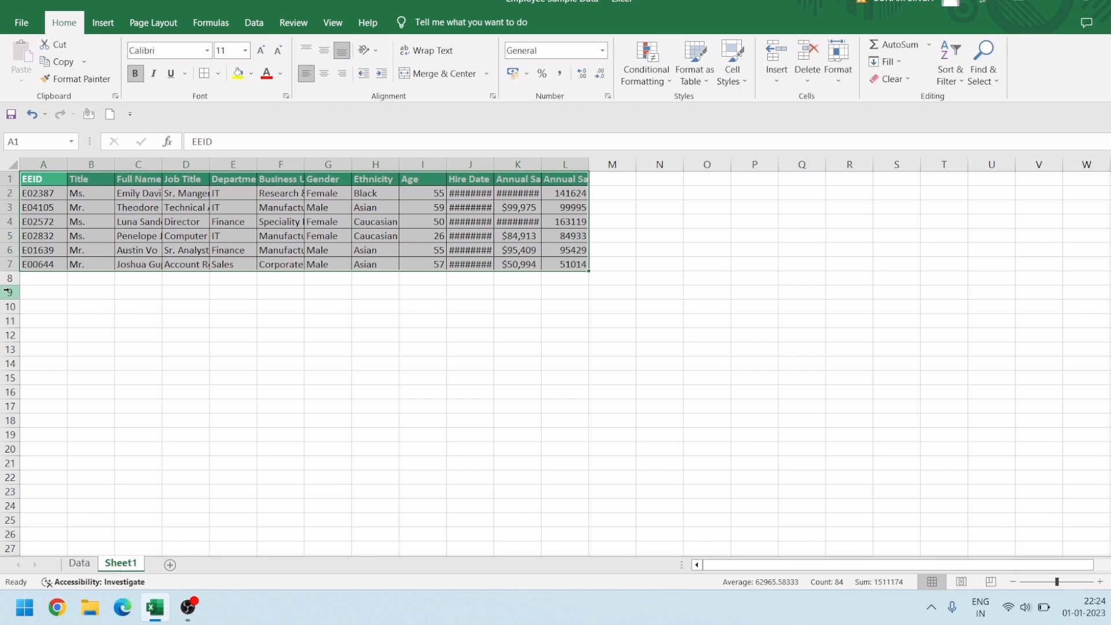
Undo the paste on Sheet1 and cancel the pending cut of A1:L7 on the Data sheet
left_click(29, 117)
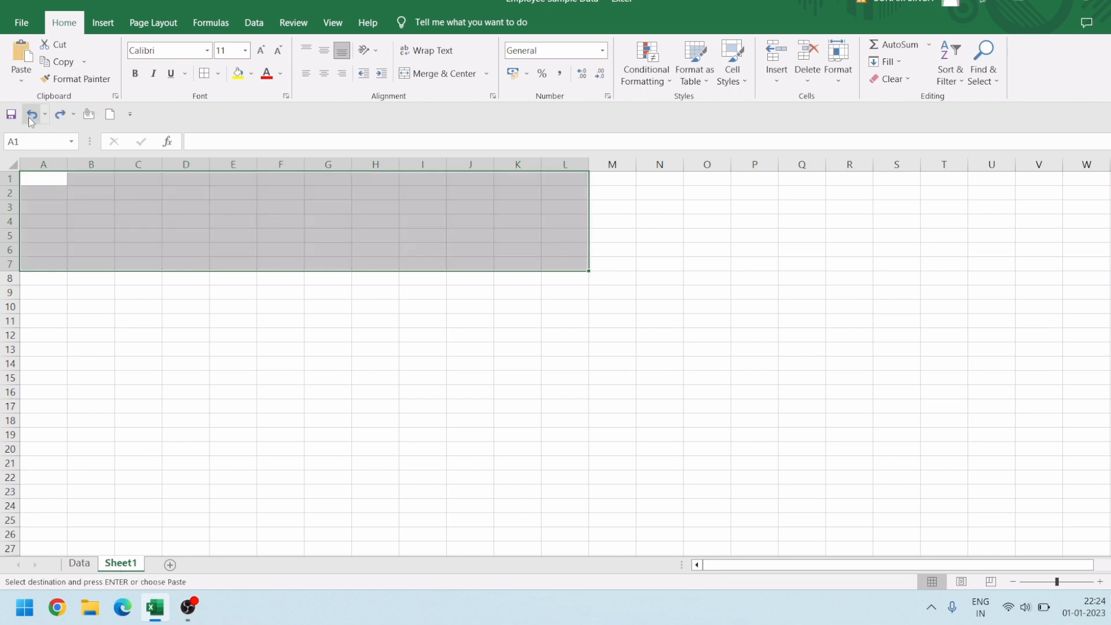
left_click(81, 564)
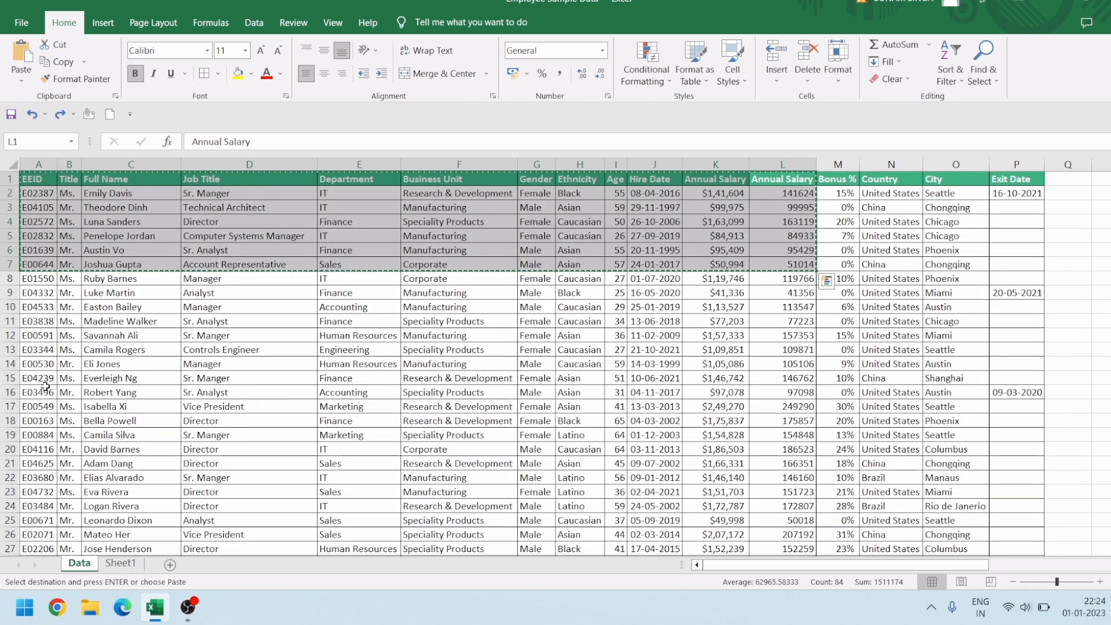
key("Escape")
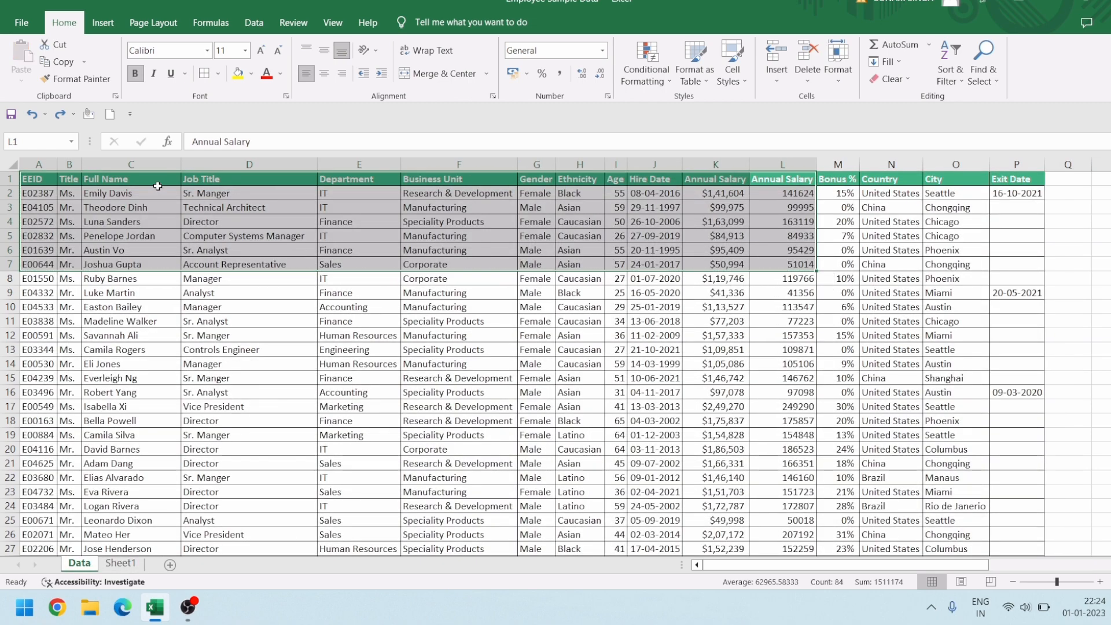
left_click(135, 239)
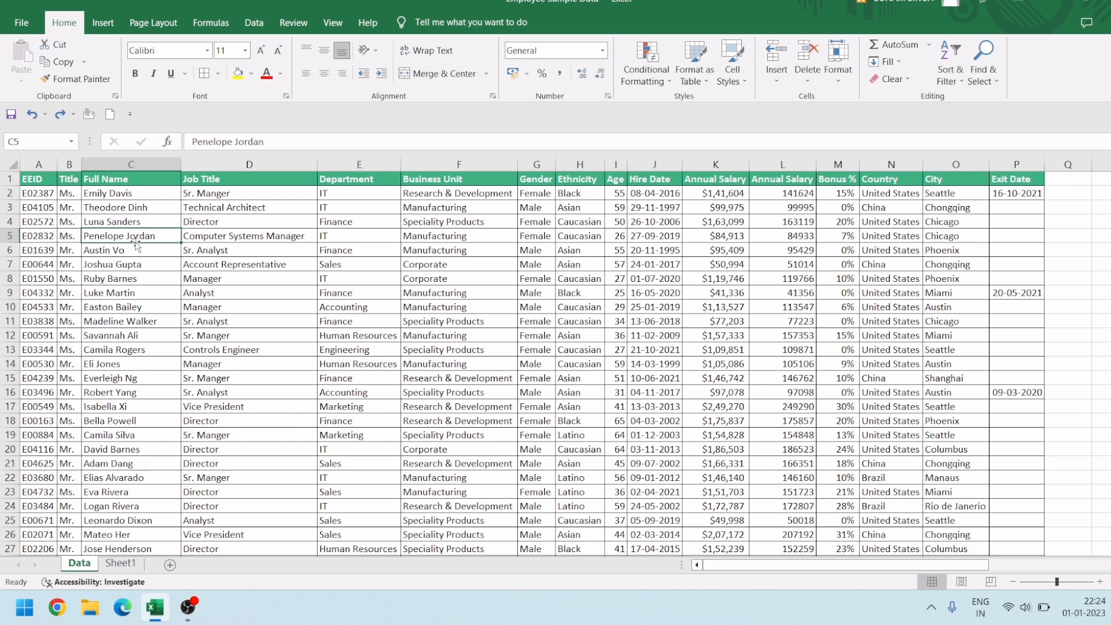
left_click(84, 64)
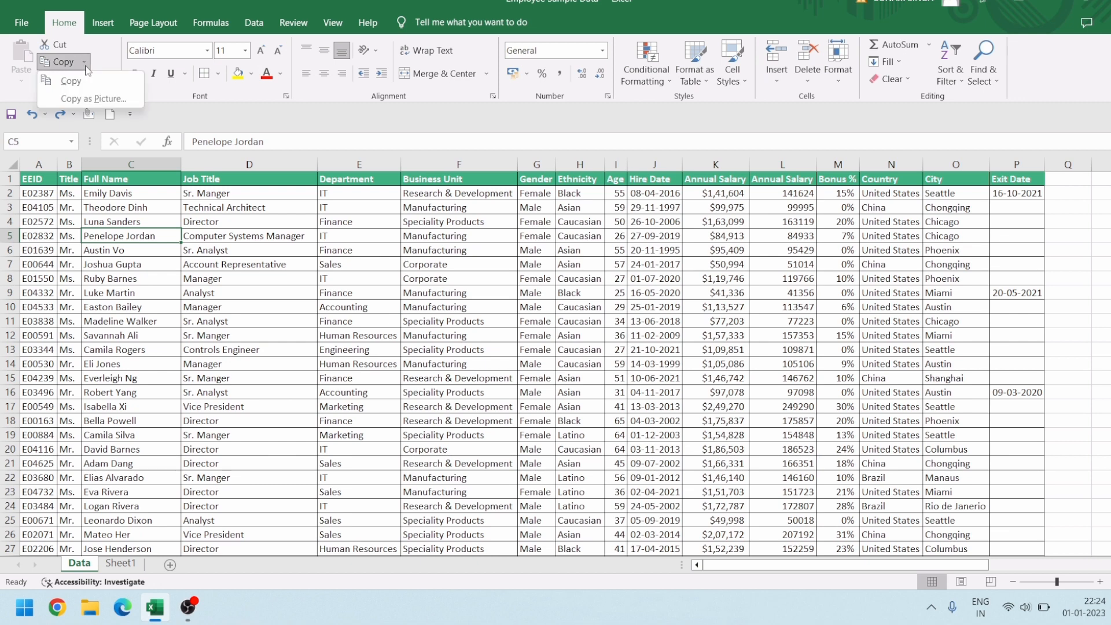
left_click(91, 258)
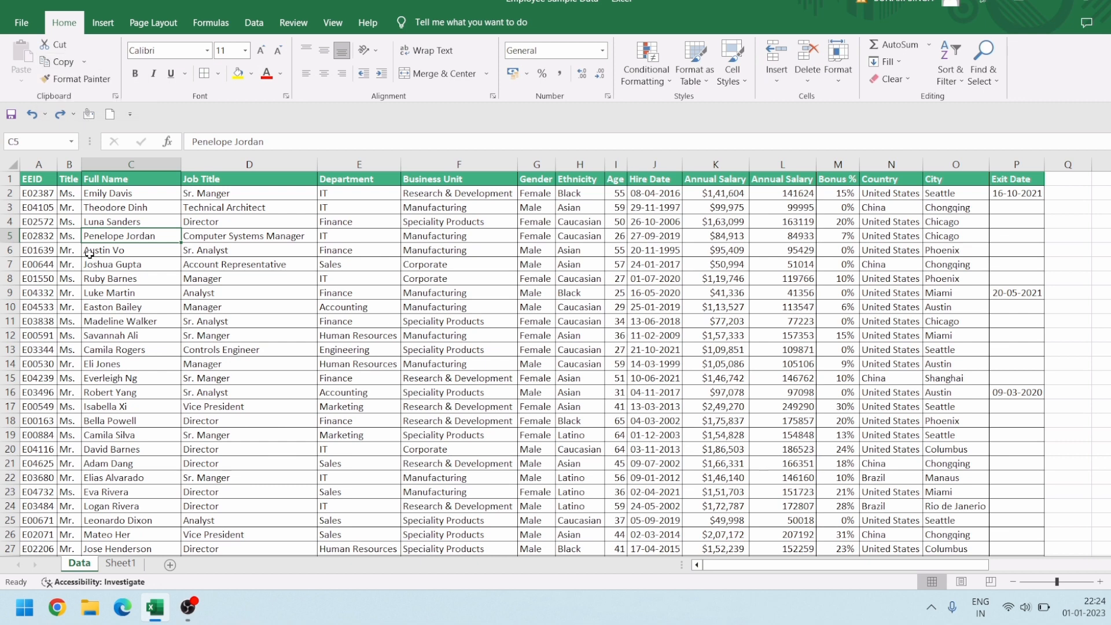
Copy the range A1:E13 as a picture, using the As shown on screen appearance and the Picture format
left_click_drag(33, 181, 354, 349)
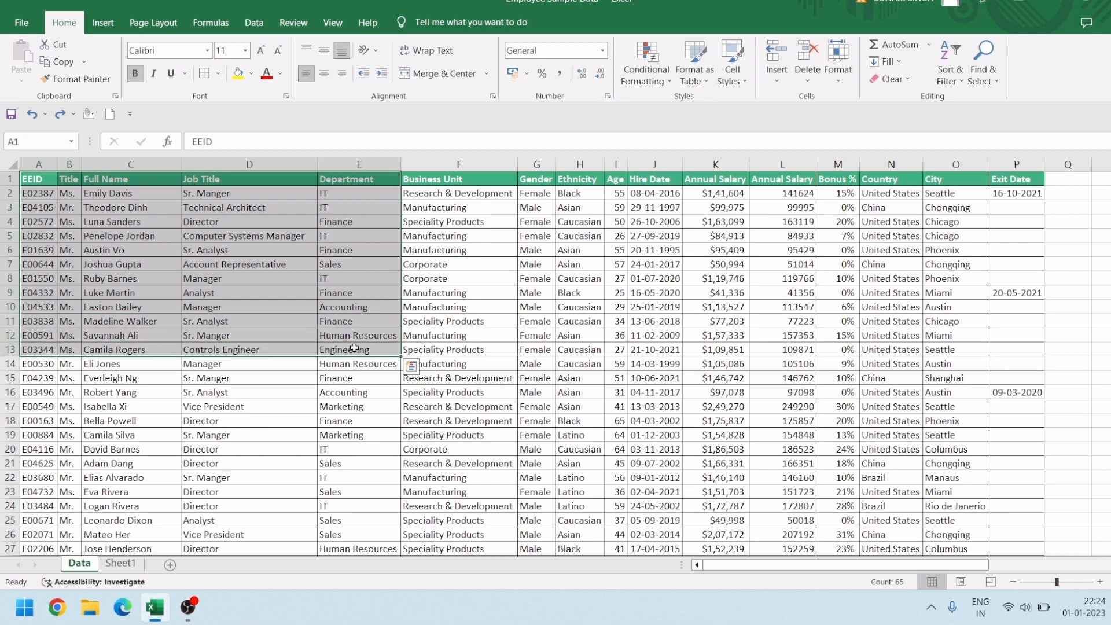
left_click(82, 65)
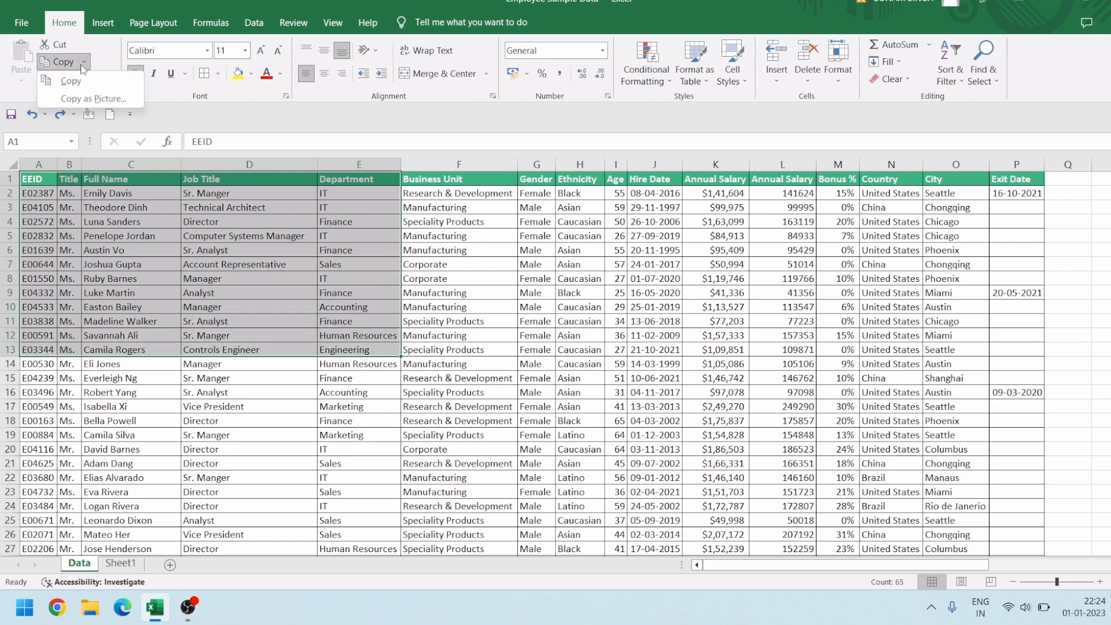
left_click(90, 99)
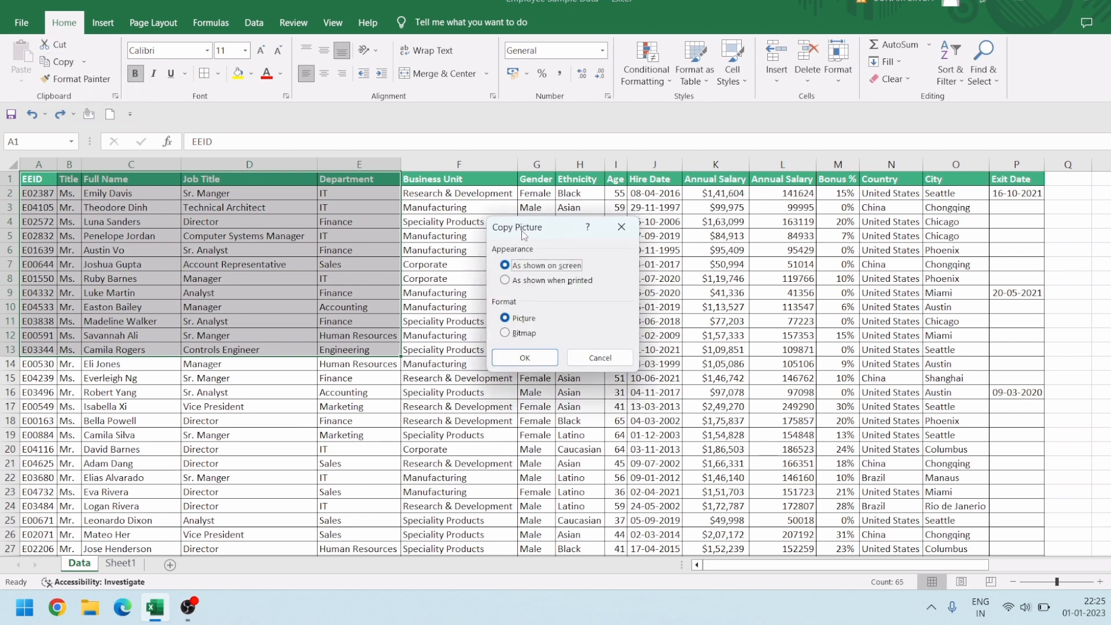
left_click_drag(523, 235, 431, 186)
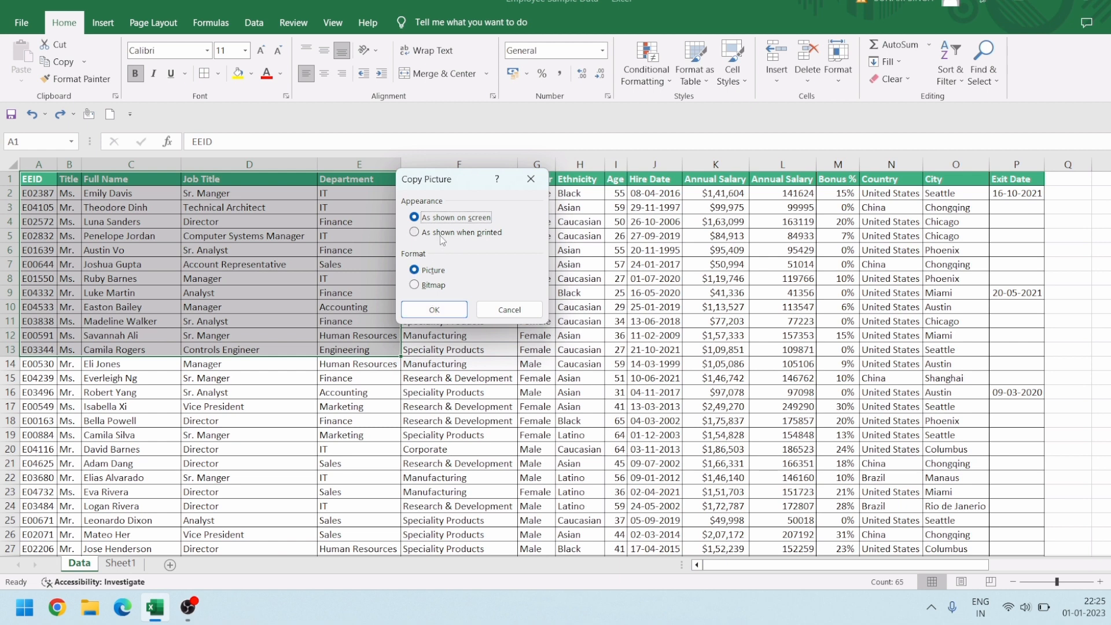
left_click(436, 310)
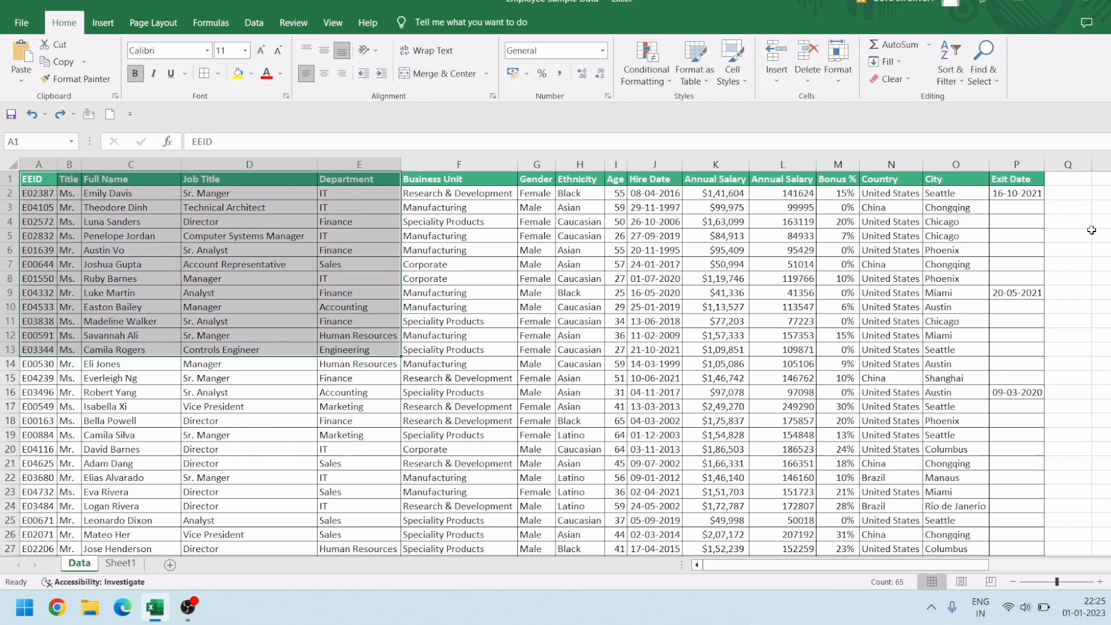
Paste the picture at cell R2 and move it below the copied table, with its upper edge at about row 11
left_click(1098, 190)
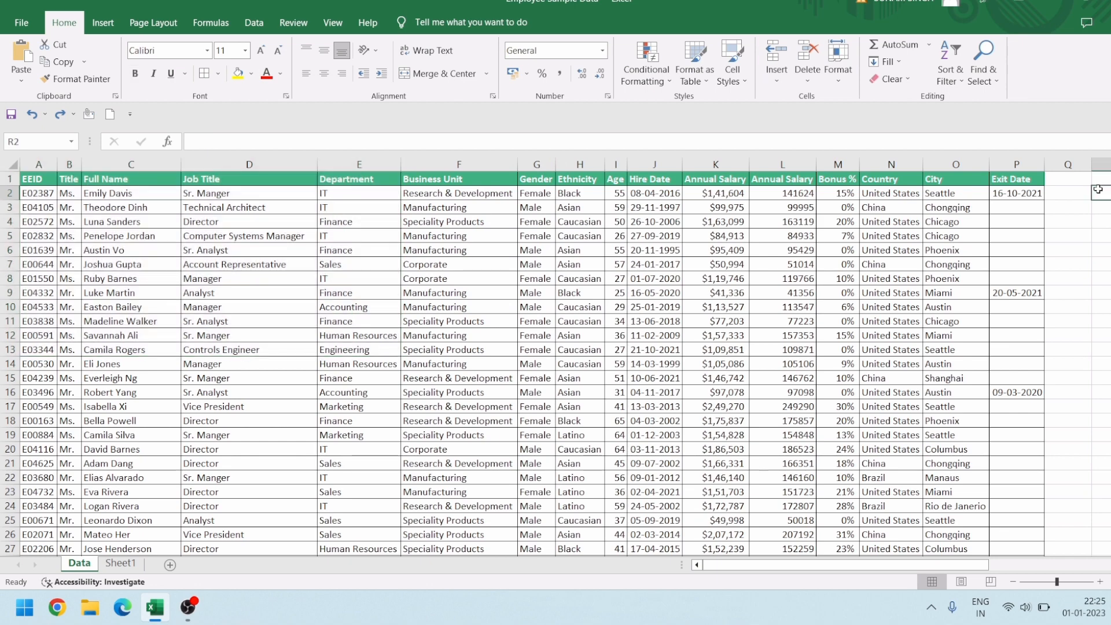
key("ctrl+v")
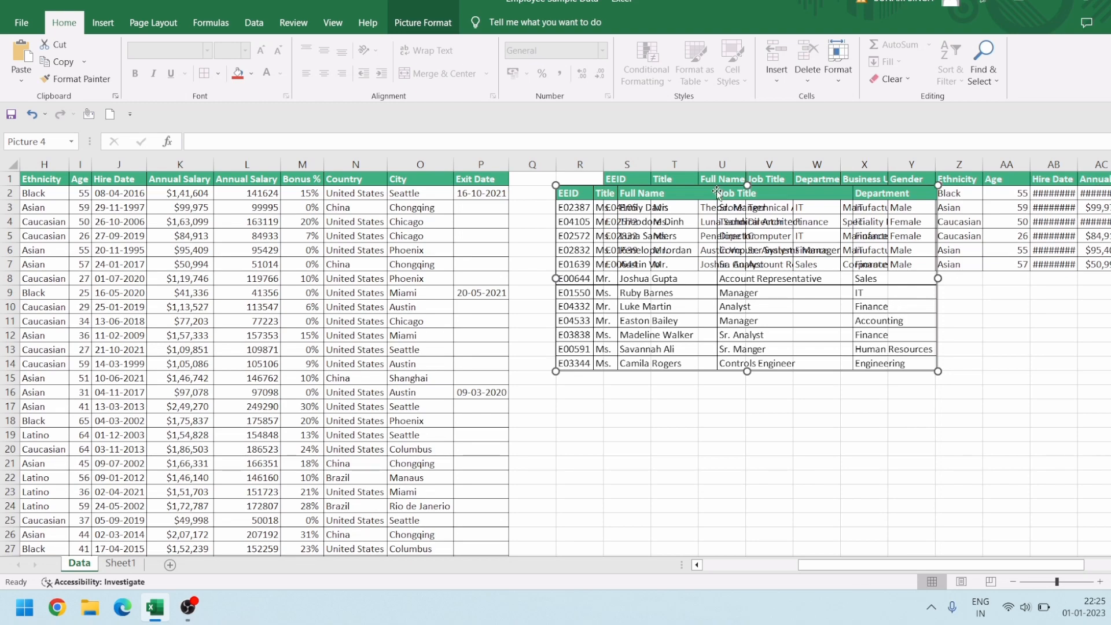
left_click_drag(717, 192, 717, 337)
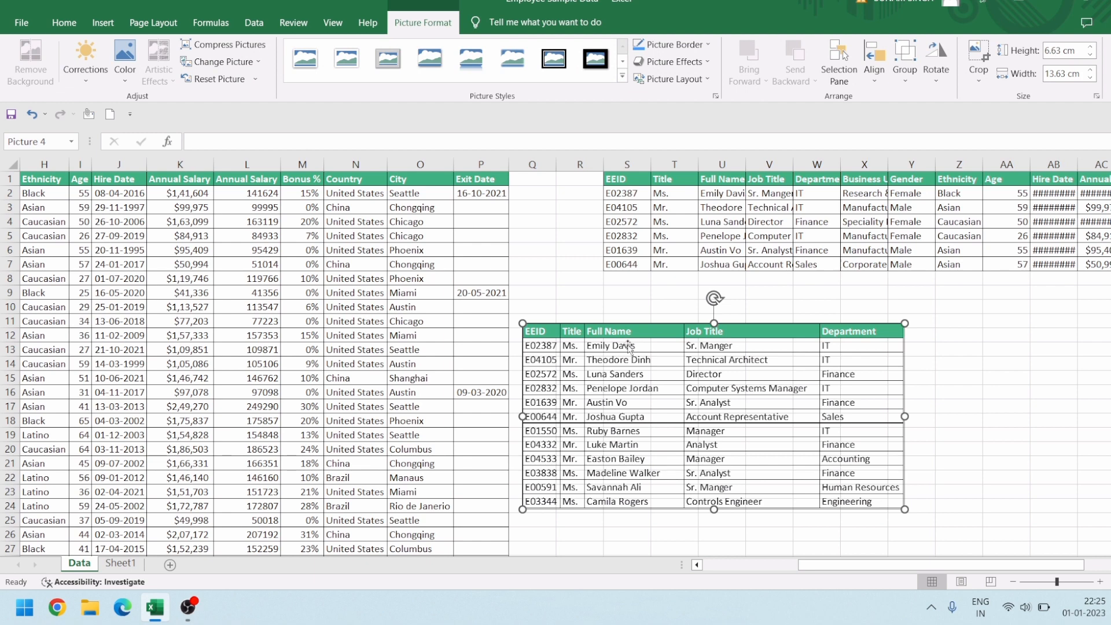
Delete the pasted picture of the table and undo the deletion
left_click(617, 303)
left_click(602, 356)
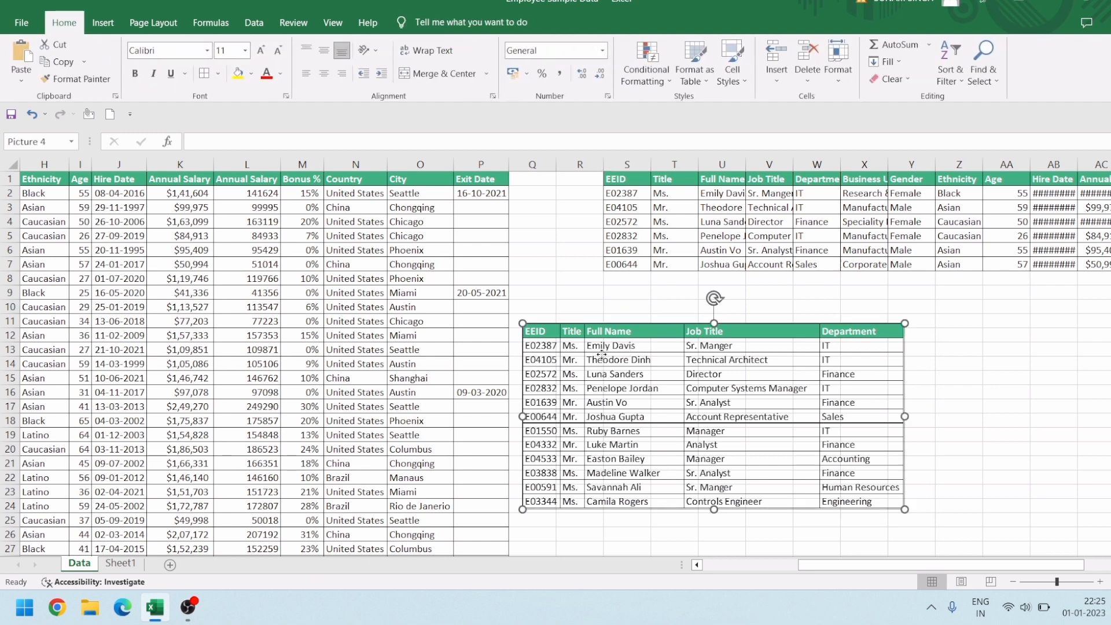
key("Delete")
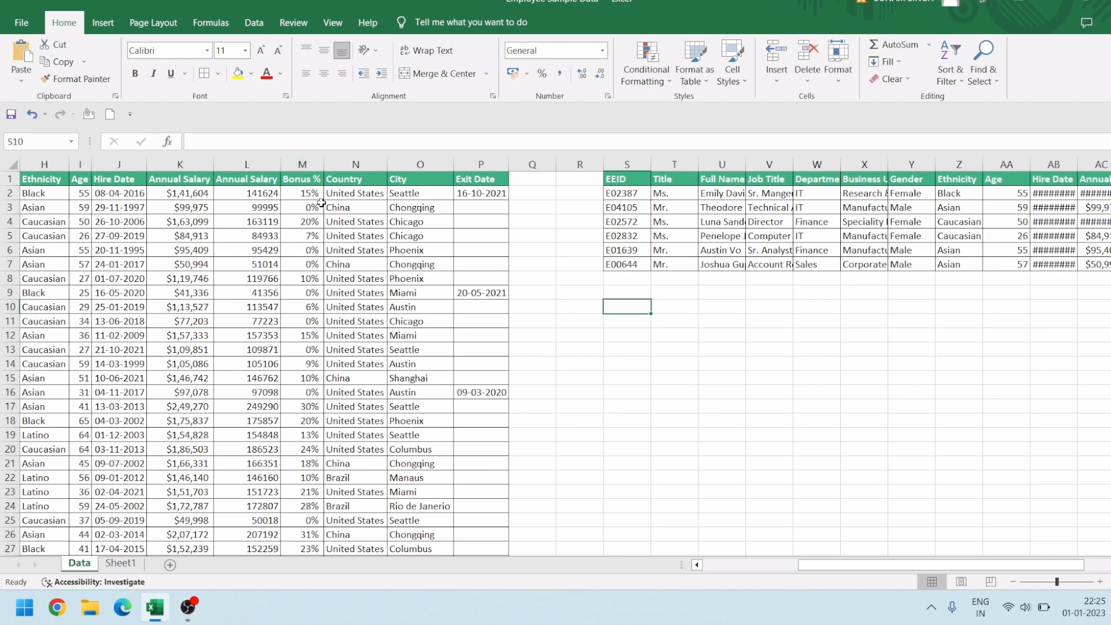
key("ctrl+z")
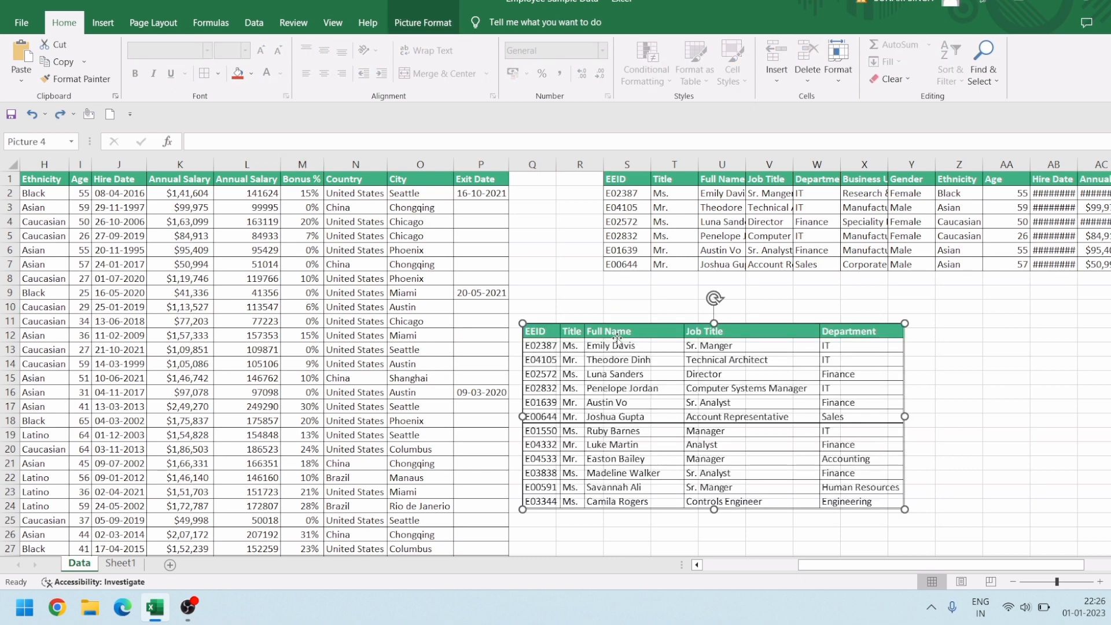
Move the picture up over the copied table, with its corner near cell V3, and deselect it
left_click_drag(617, 340, 831, 206)
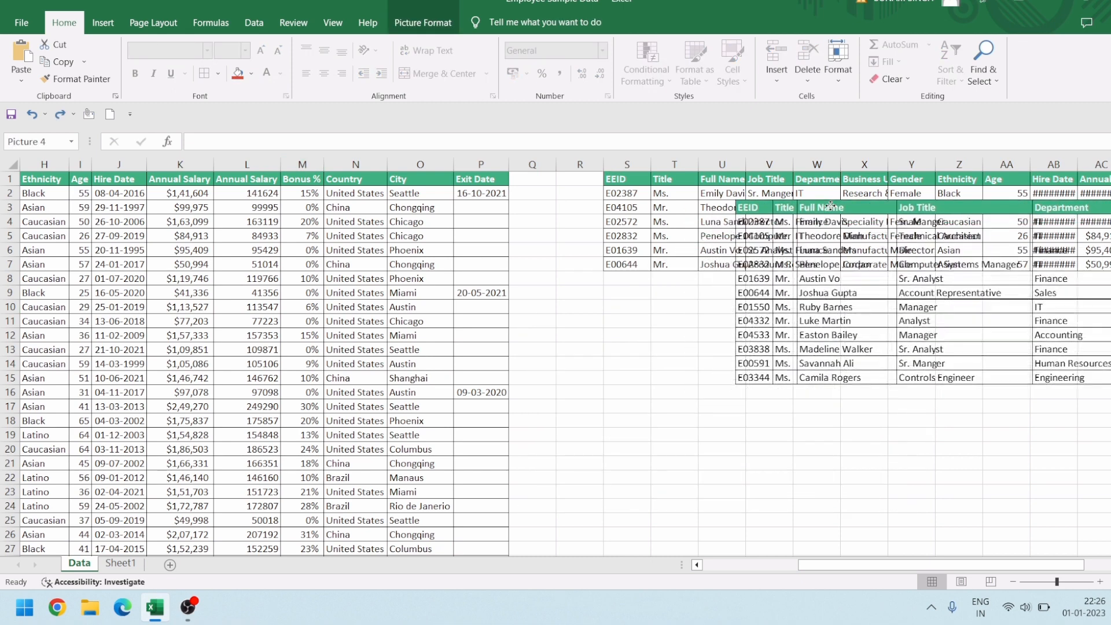
left_click(312, 263)
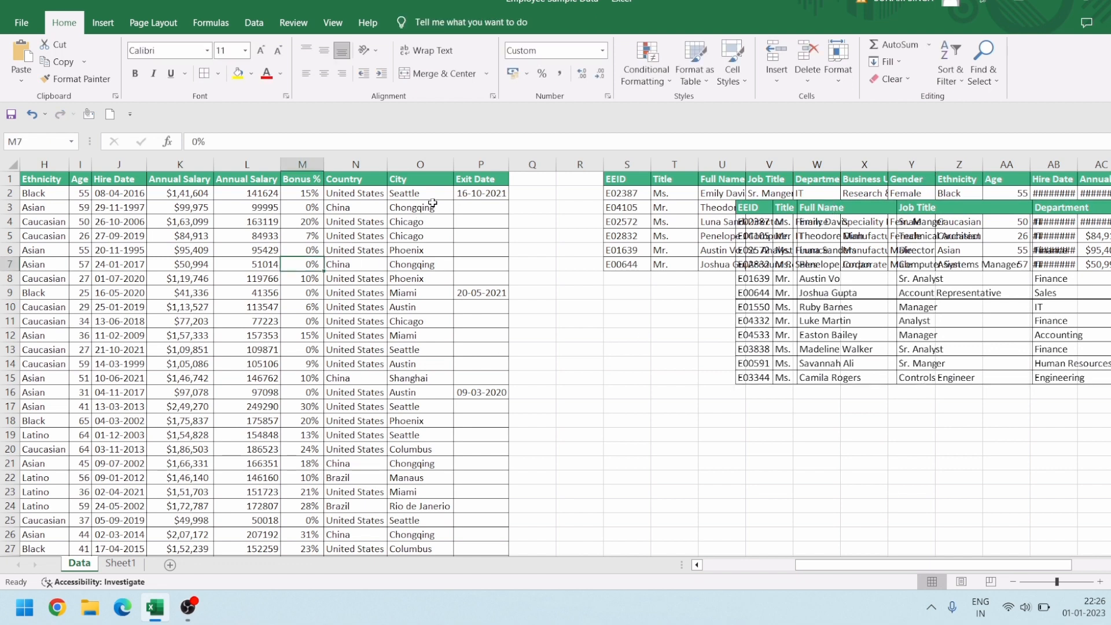
Copy the range J1:O13 as a picture, using the As shown when printed appearance
left_click_drag(421, 179, 142, 347)
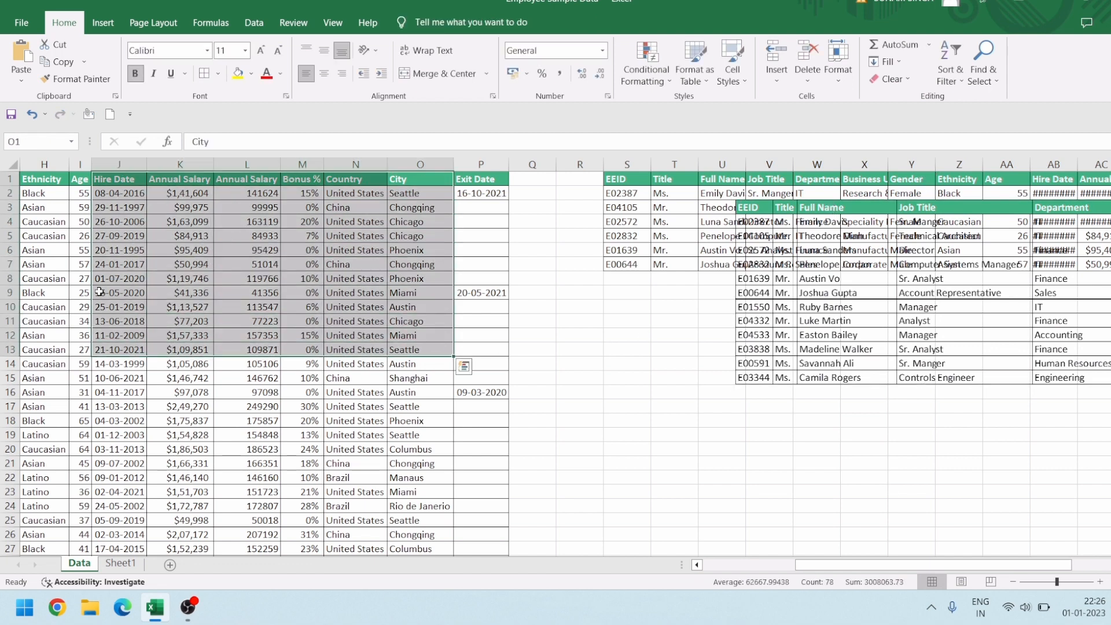
left_click(87, 63)
left_click(61, 98)
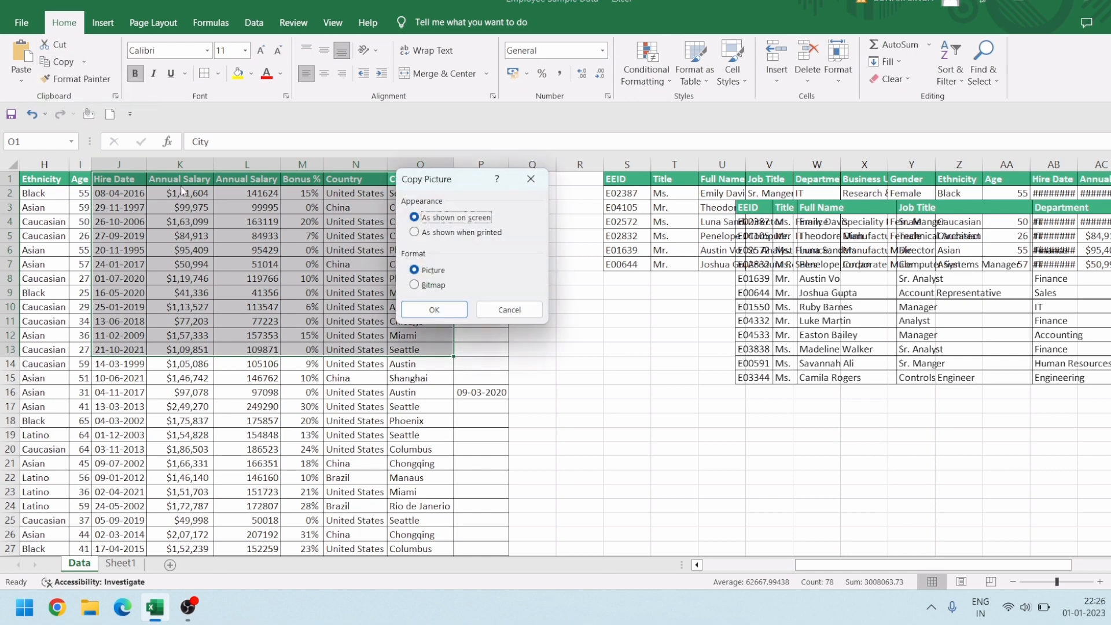
left_click(454, 233)
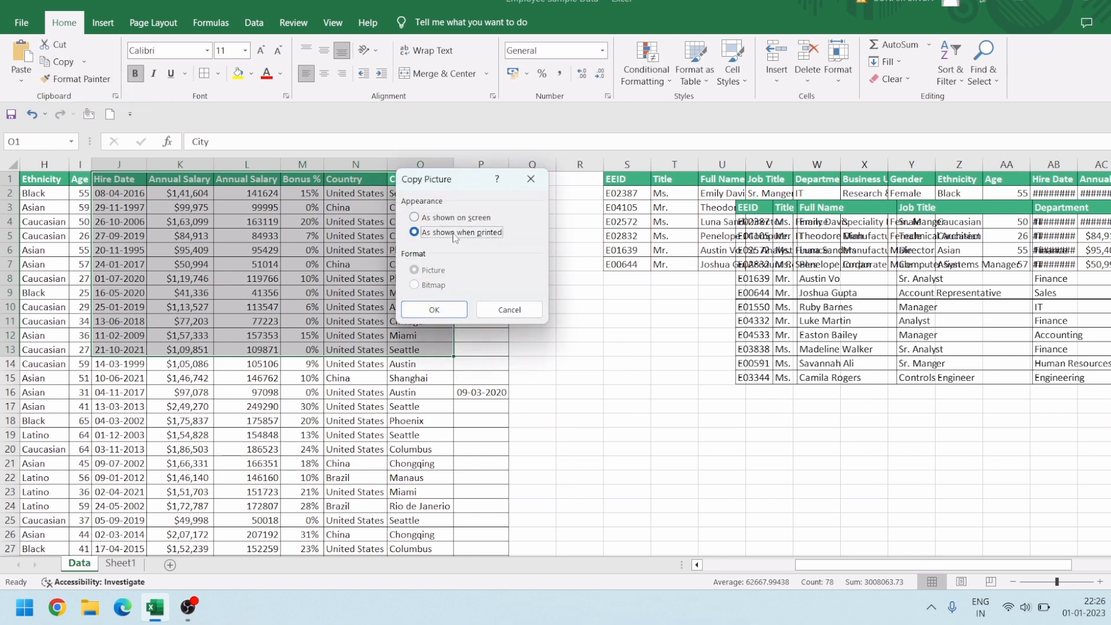
left_click(434, 310)
Paste the picture at cell T19 and arrange both pictures side by side, with their upper edges at about row 11
left_click(660, 441)
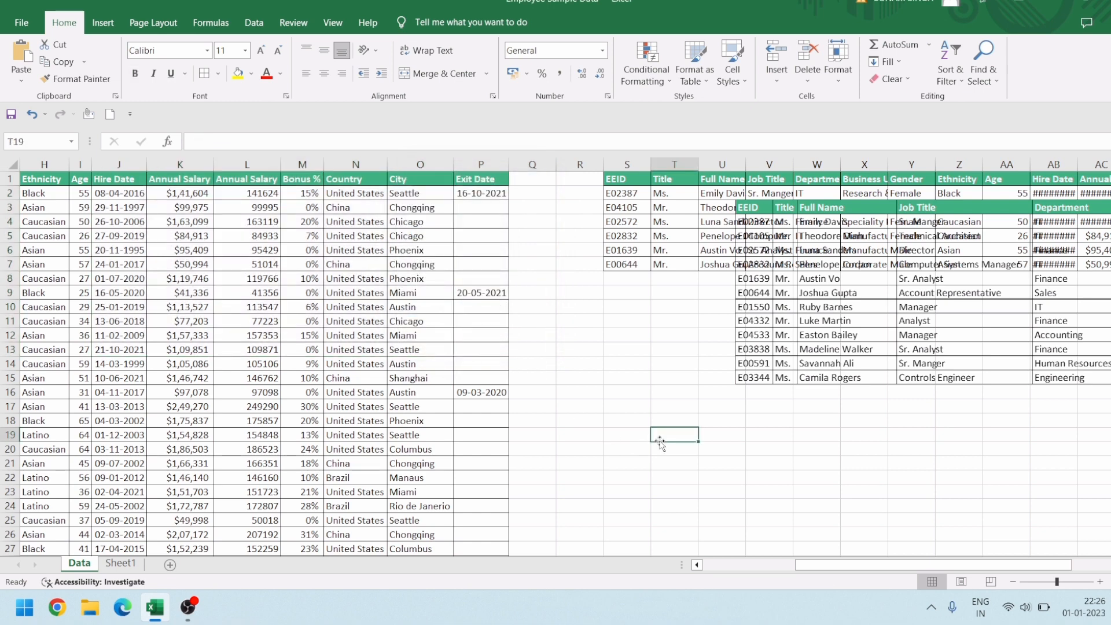
key("ctrl+v")
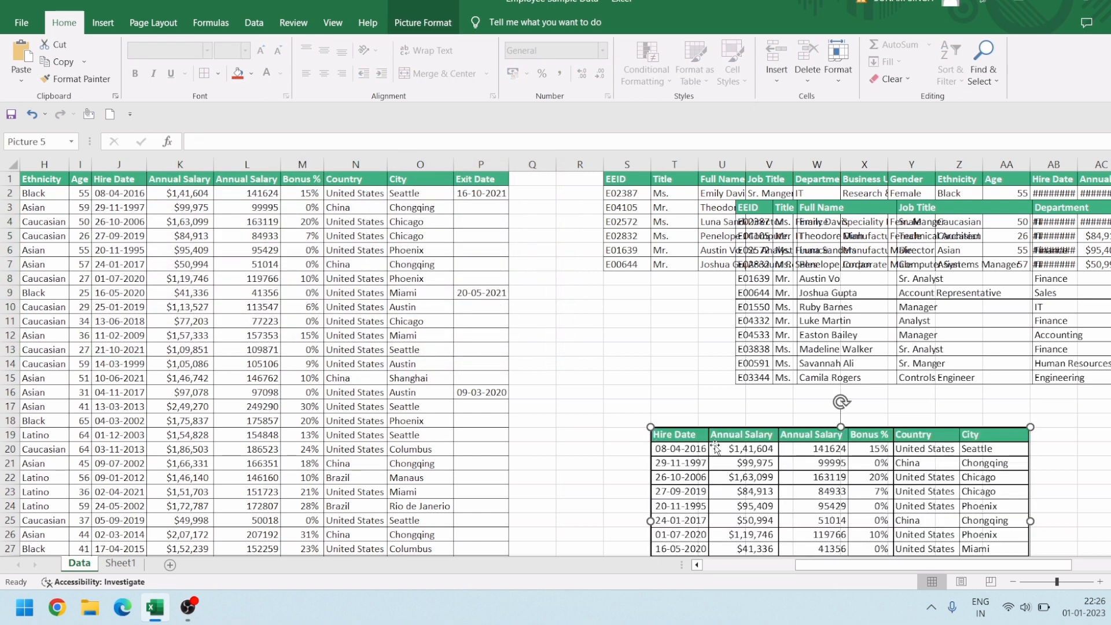
left_click_drag(720, 438, 383, 326)
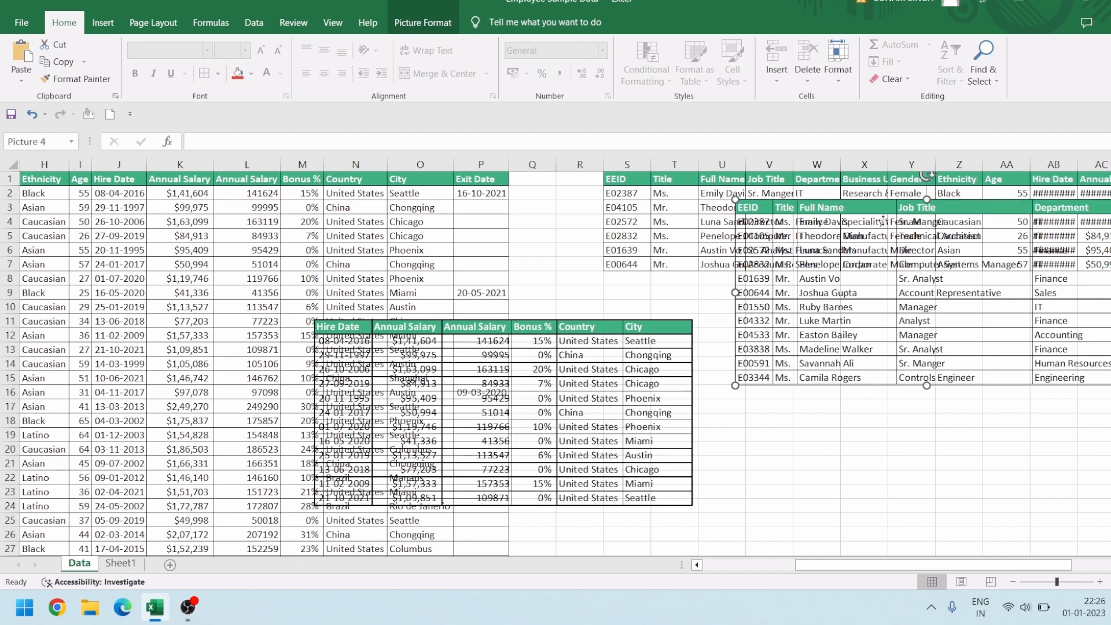
left_click_drag(906, 209, 848, 336)
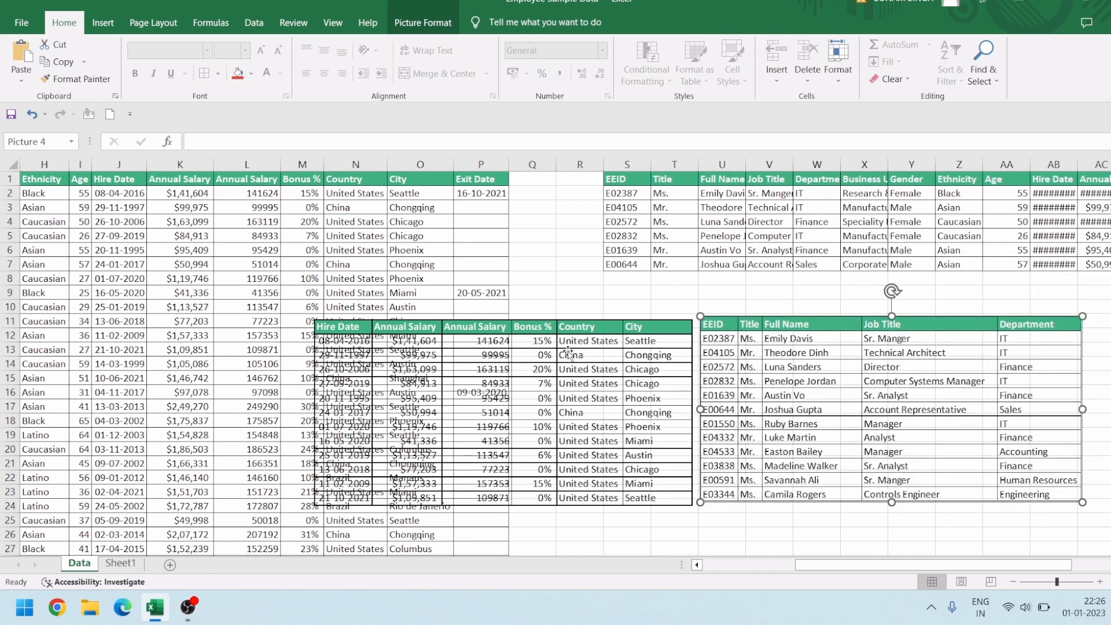
Delete both pasted table pictures from the sheet
left_click(658, 335)
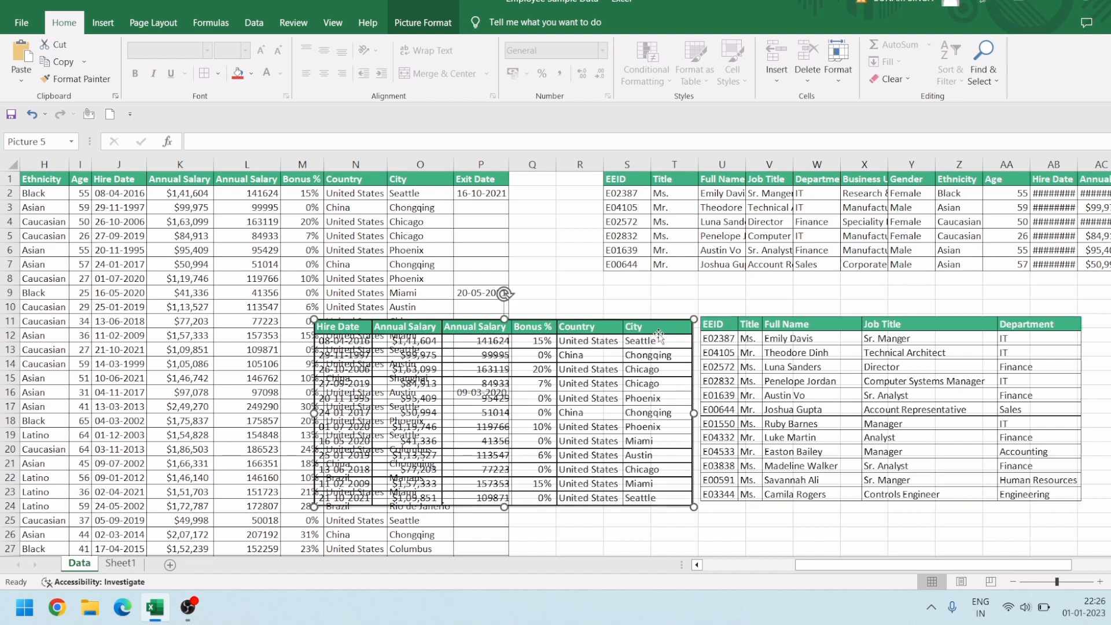
key("Delete")
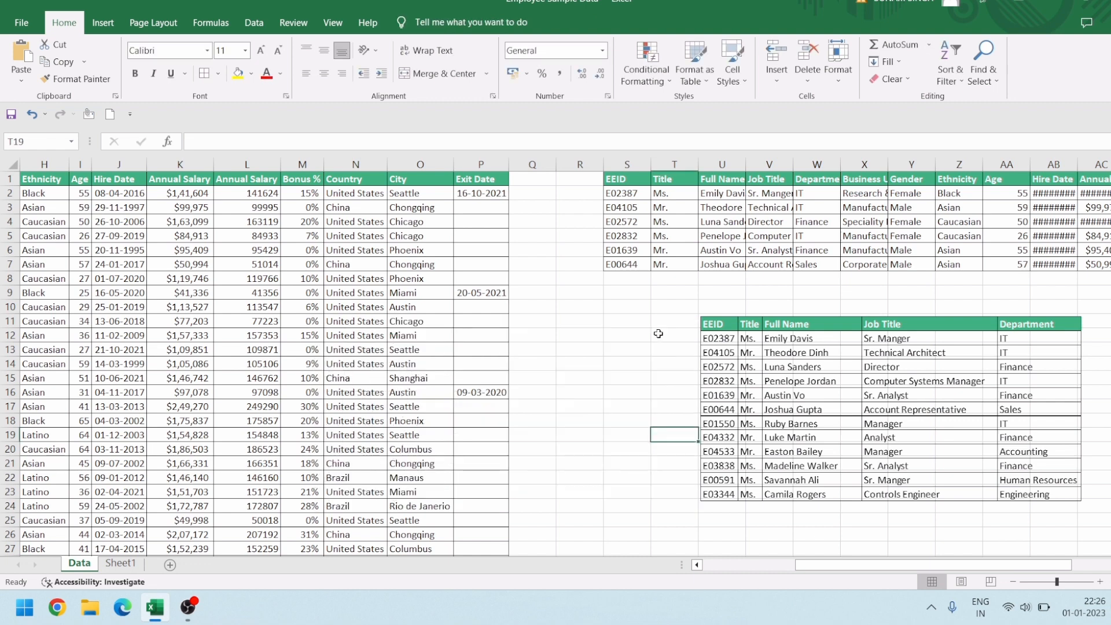
left_click(713, 372)
key("Delete")
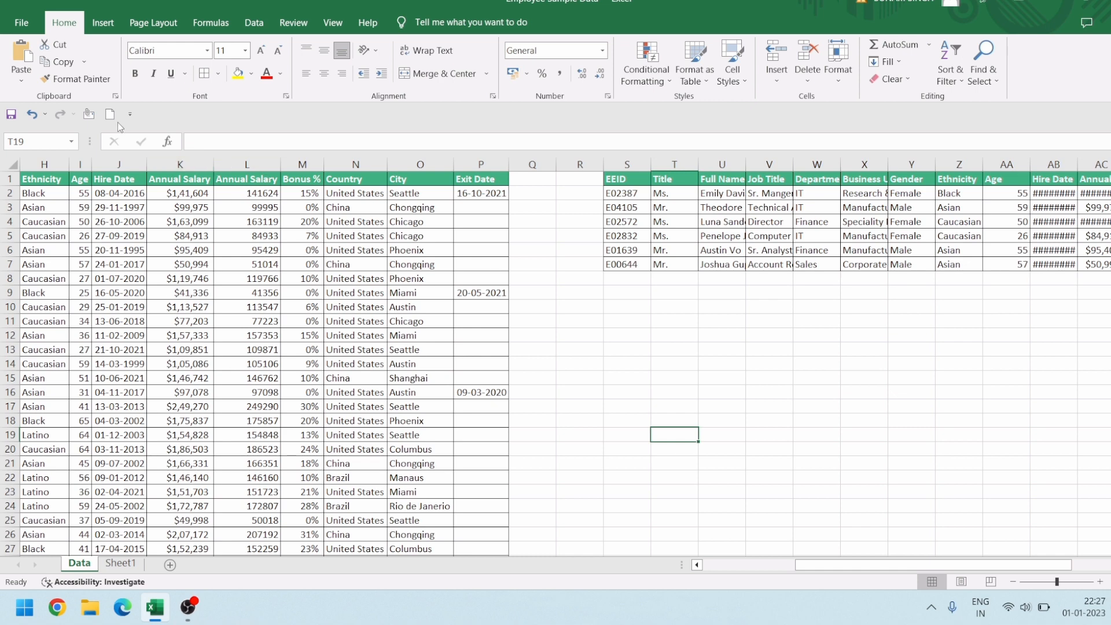
Copy the formatting of J1:M10 with Format Painter to the empty cells starting at T12
left_click_drag(116, 181, 309, 306)
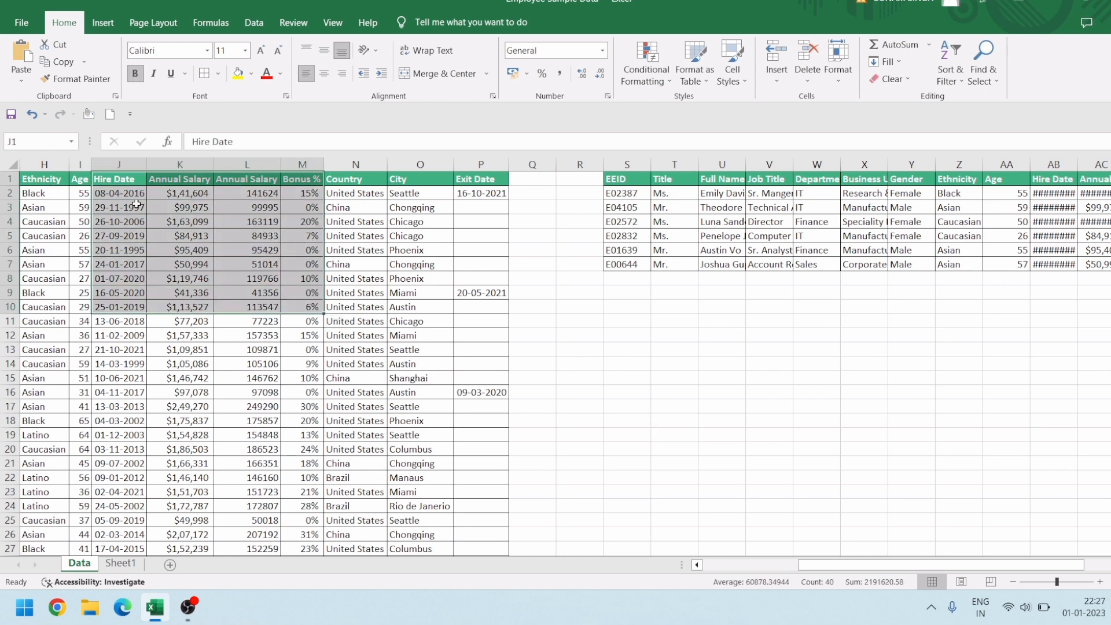
left_click(57, 78)
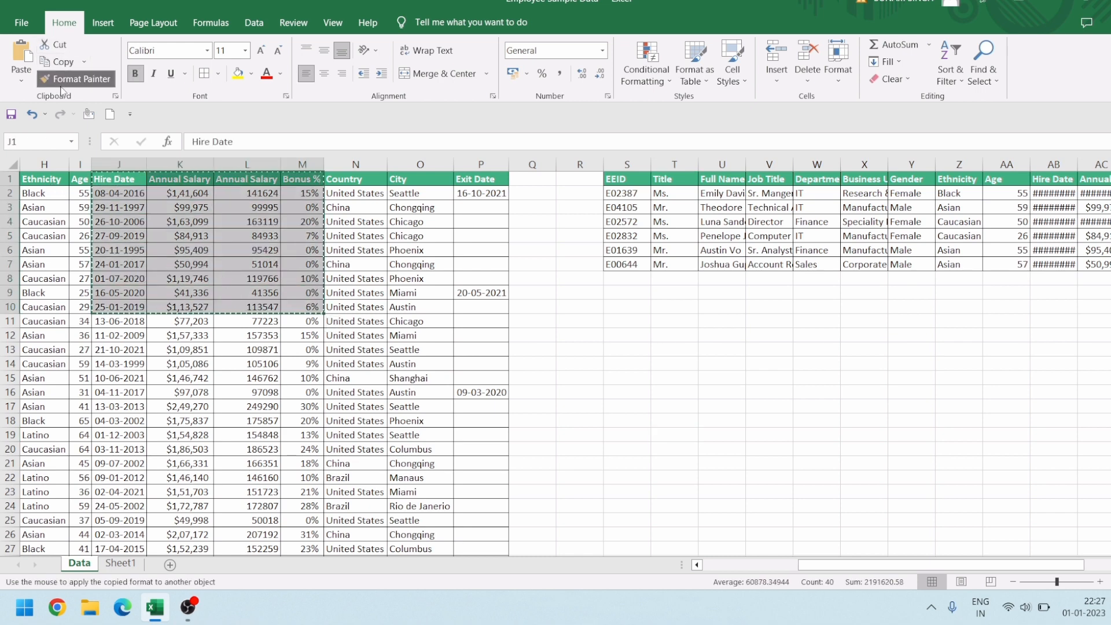
left_click(656, 338)
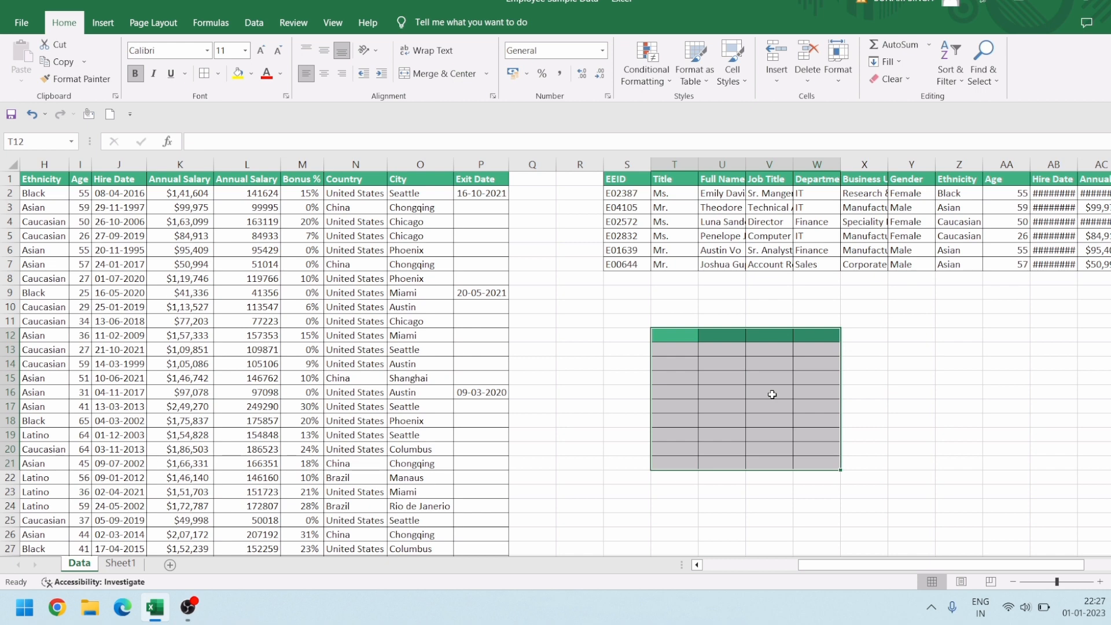
left_click(656, 306)
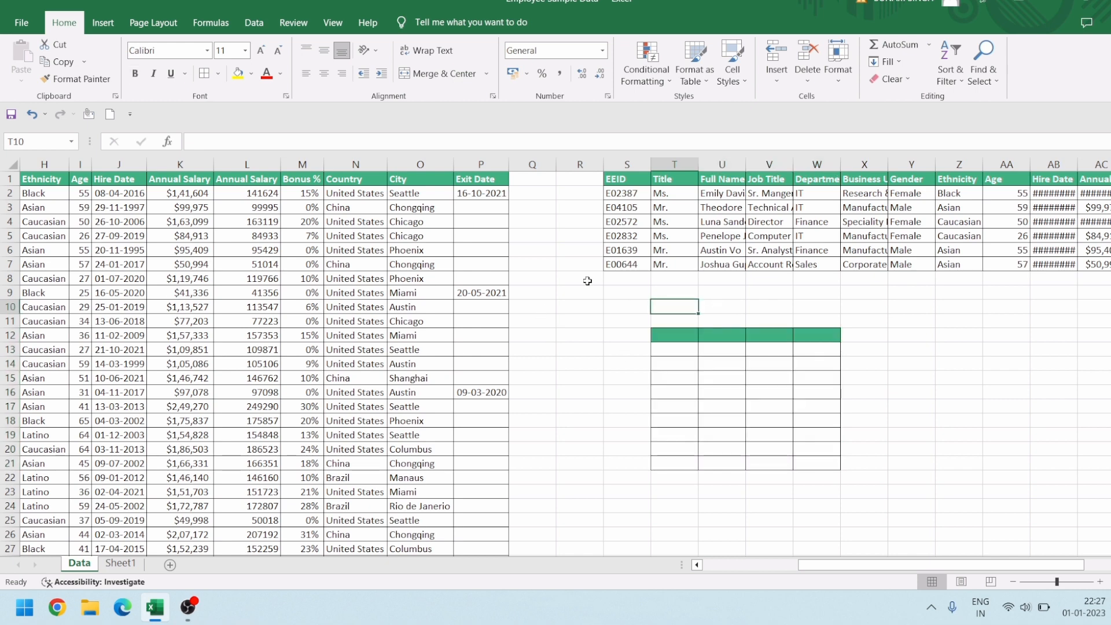
Delete columns S to AD and return to cell A1
left_click_drag(617, 167, 1030, 148)
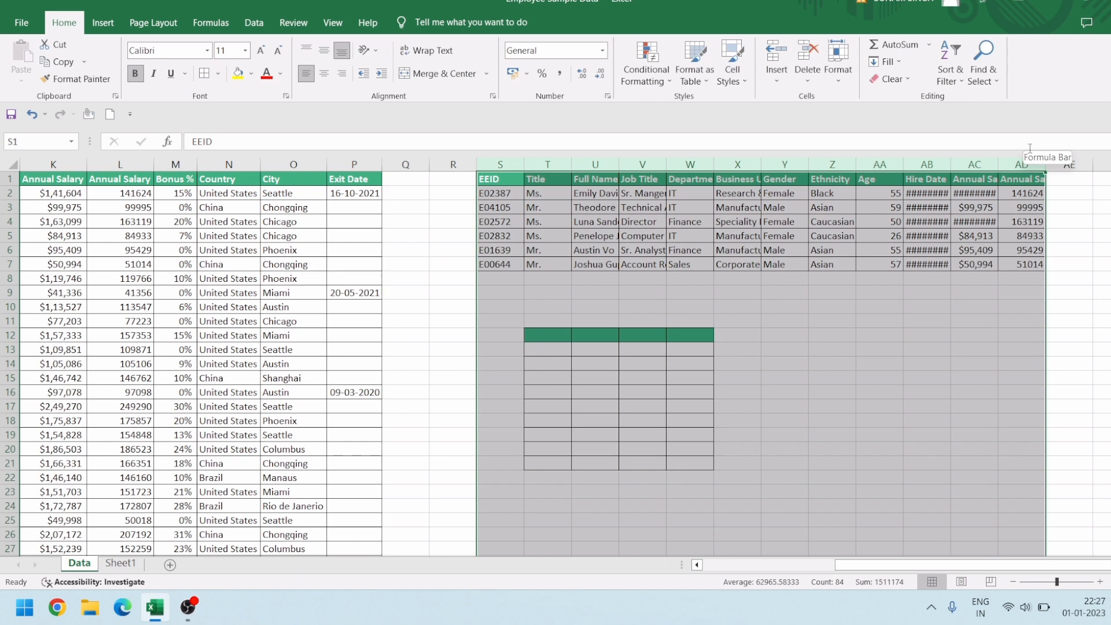
key("ctrl+minus")
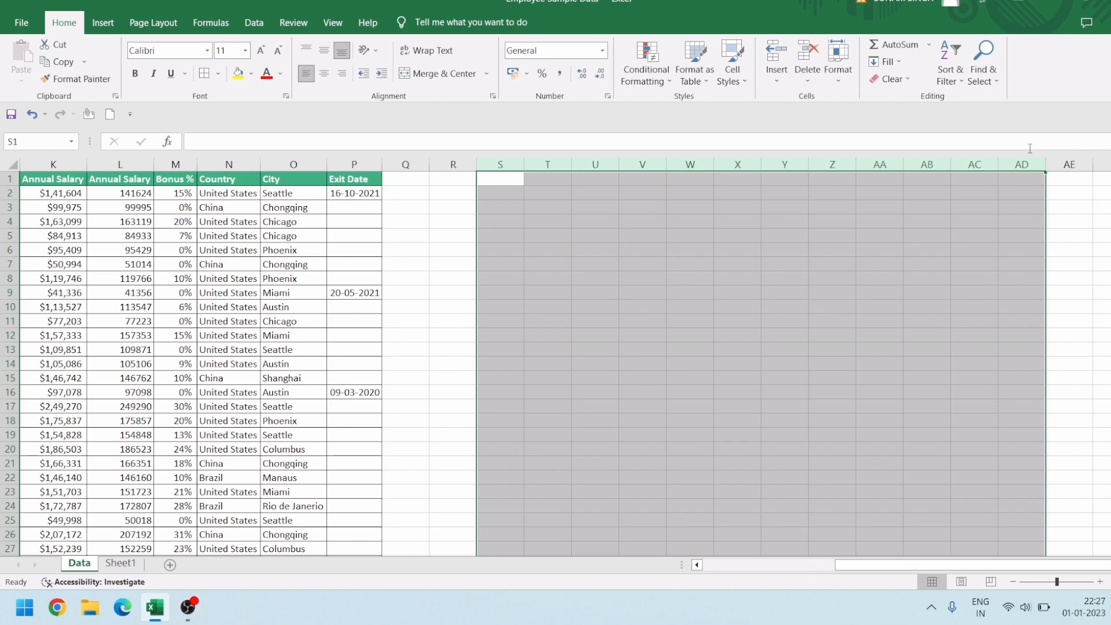
key("Left")
key("Left")
key("Left")
key("Left")
key("Left")
key("Left")
key("Left")
key("Left")
key("Left")
key("Left")
key("Left")
key("Left")
key("Left")
key("Left")
key("Left")
key("Left")
key("Left")
key("Left")
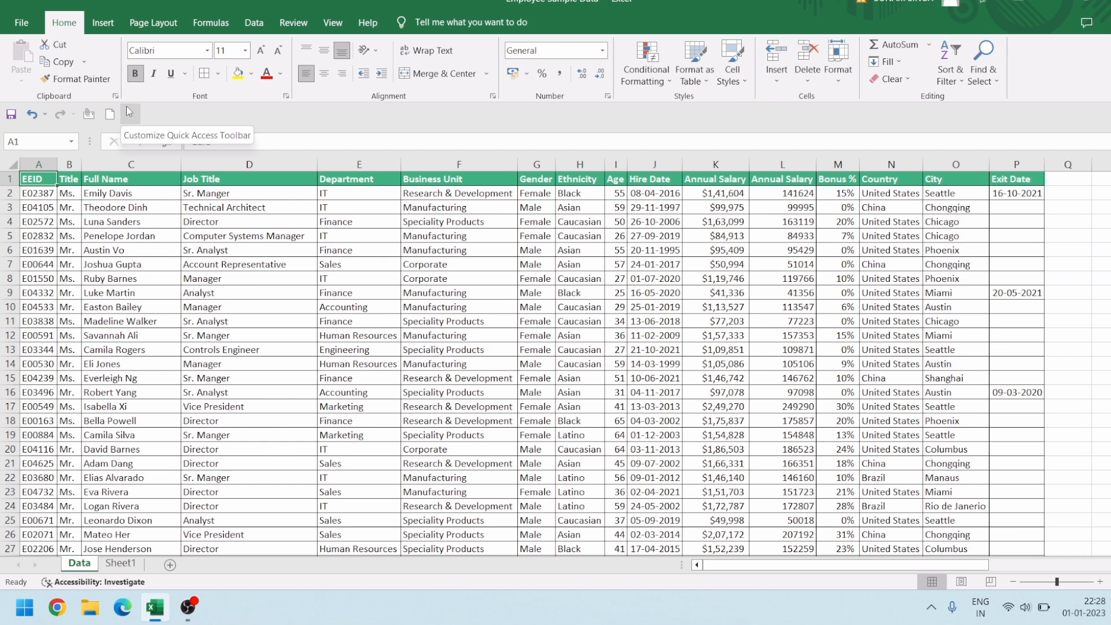
Copy the range D1:J13 and select cell T1 as the paste destination
left_click_drag(222, 179, 663, 353)
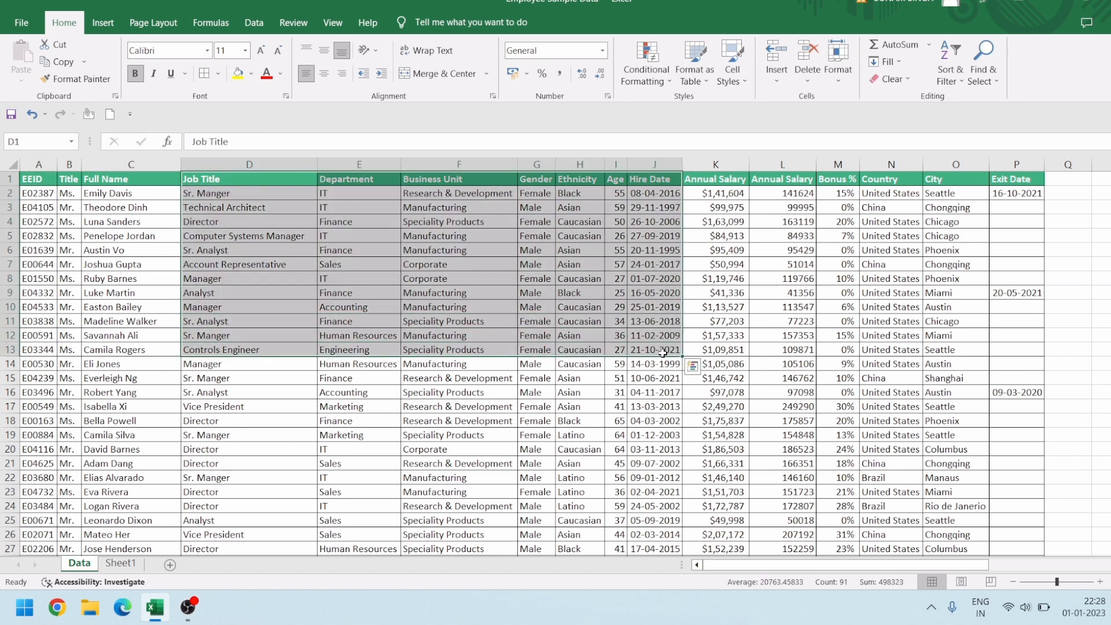
key("ctrl+c")
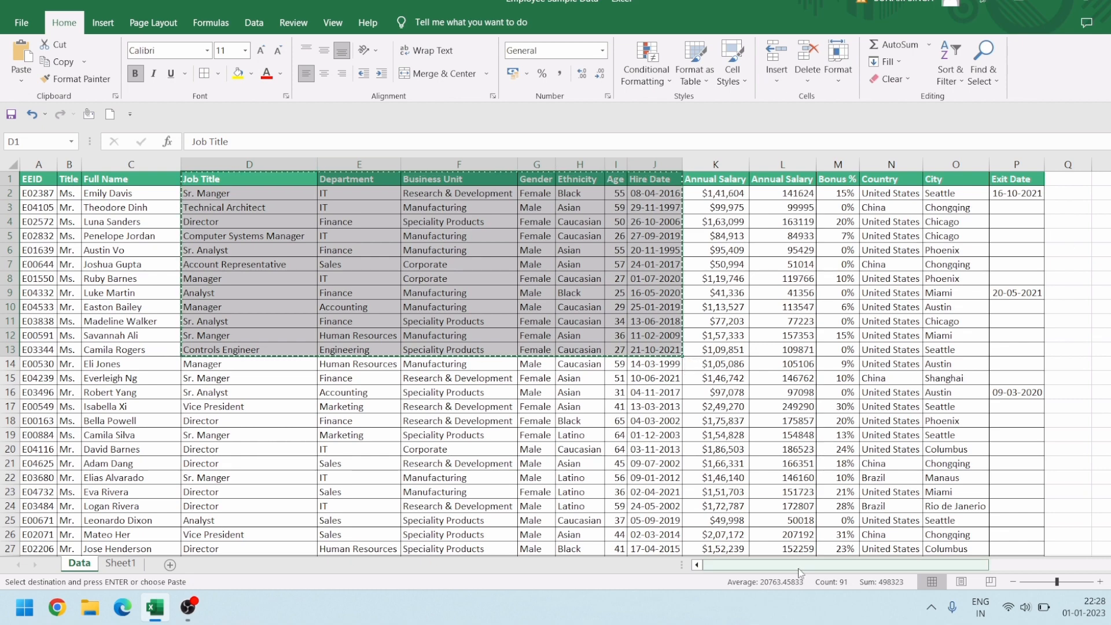
left_click_drag(800, 570, 969, 571)
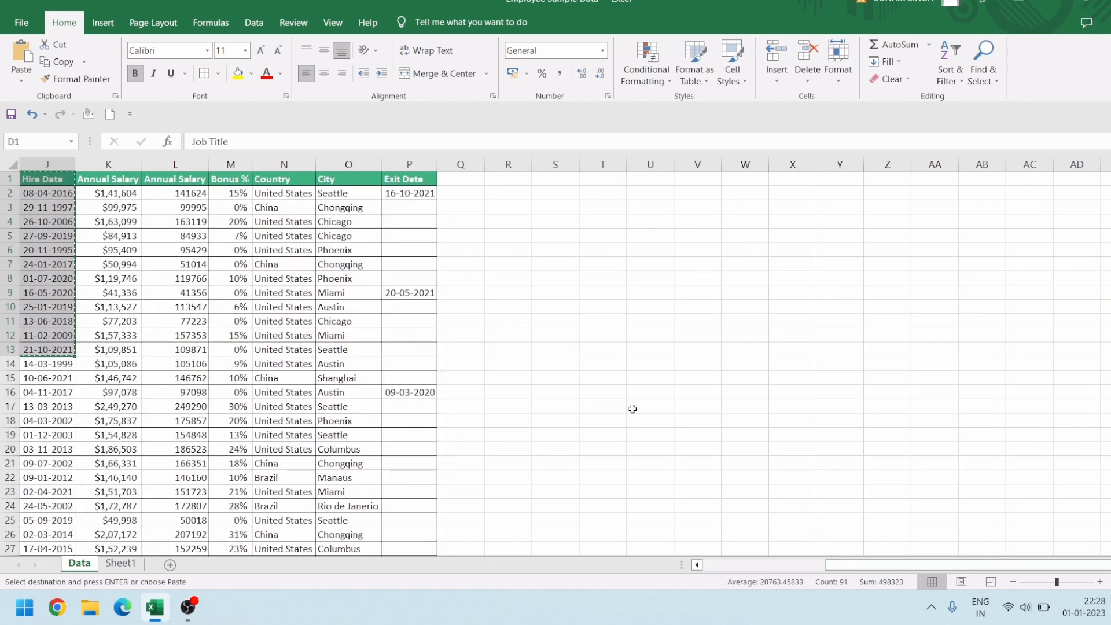
left_click(603, 179)
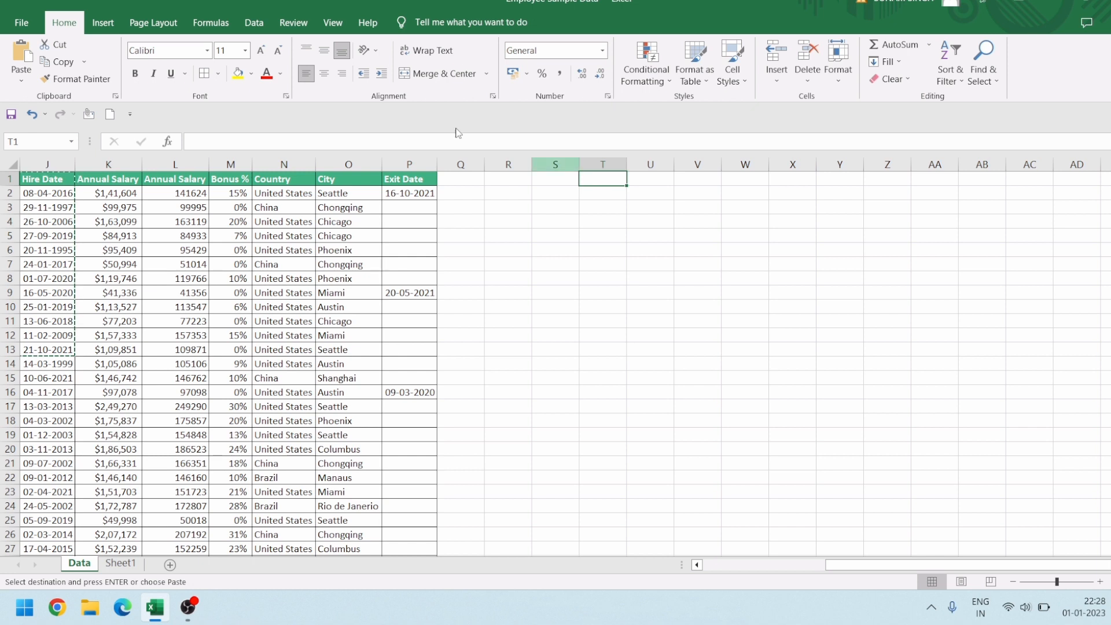
Paste only the formulas at T1 with Paste Special, and inspect the contents of the pasted Gender, Business Unit and Job Title cells
left_click(21, 75)
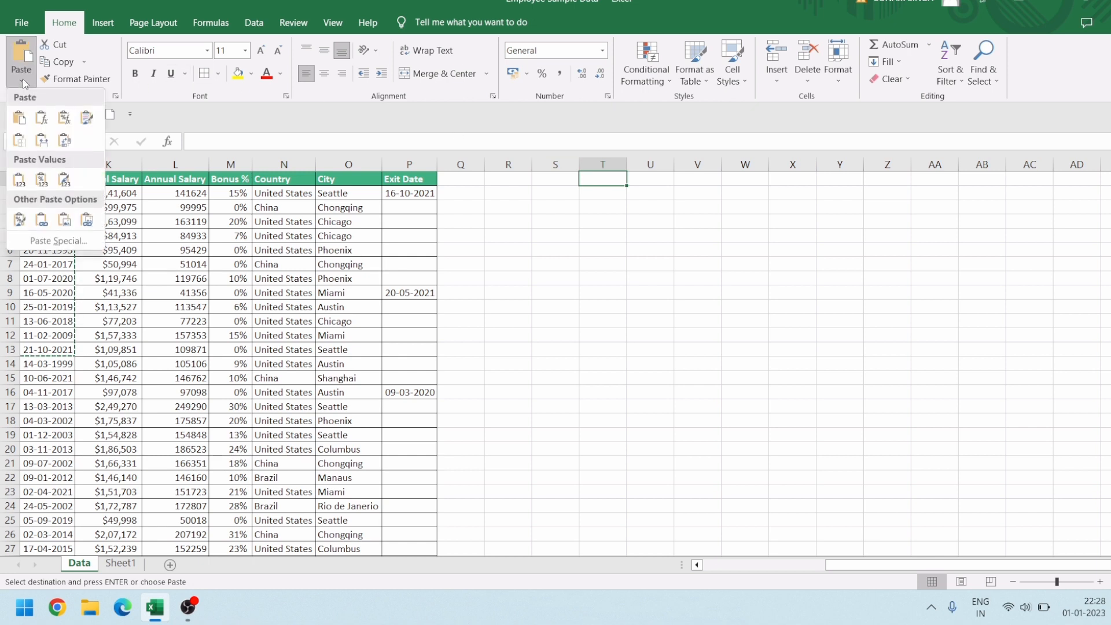
left_click(44, 245)
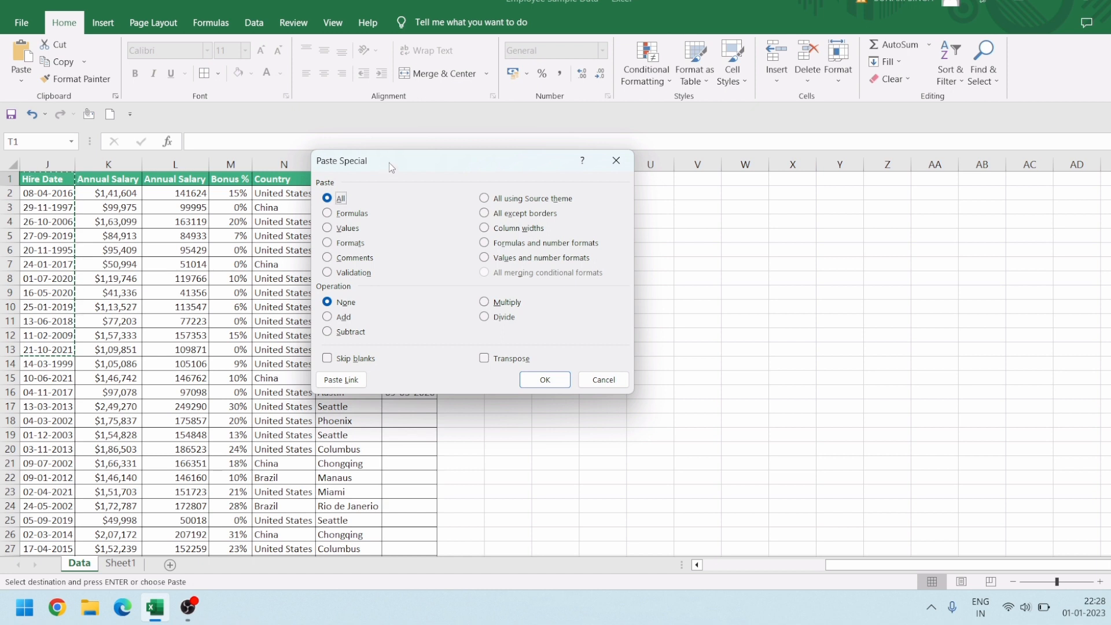
left_click_drag(392, 167, 225, 183)
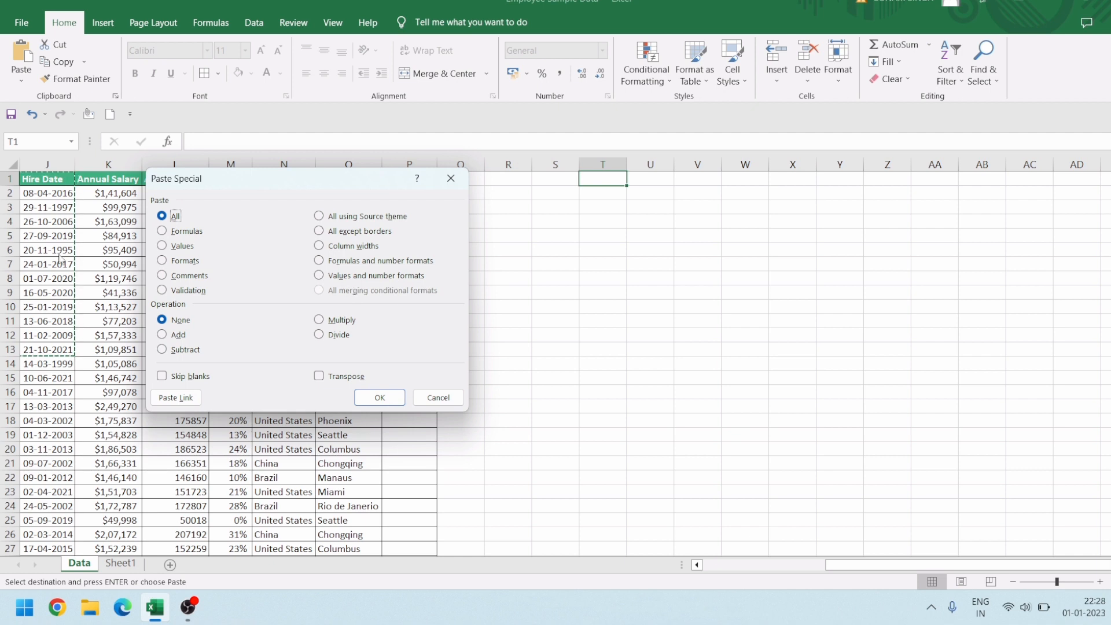
left_click(172, 233)
left_click(379, 400)
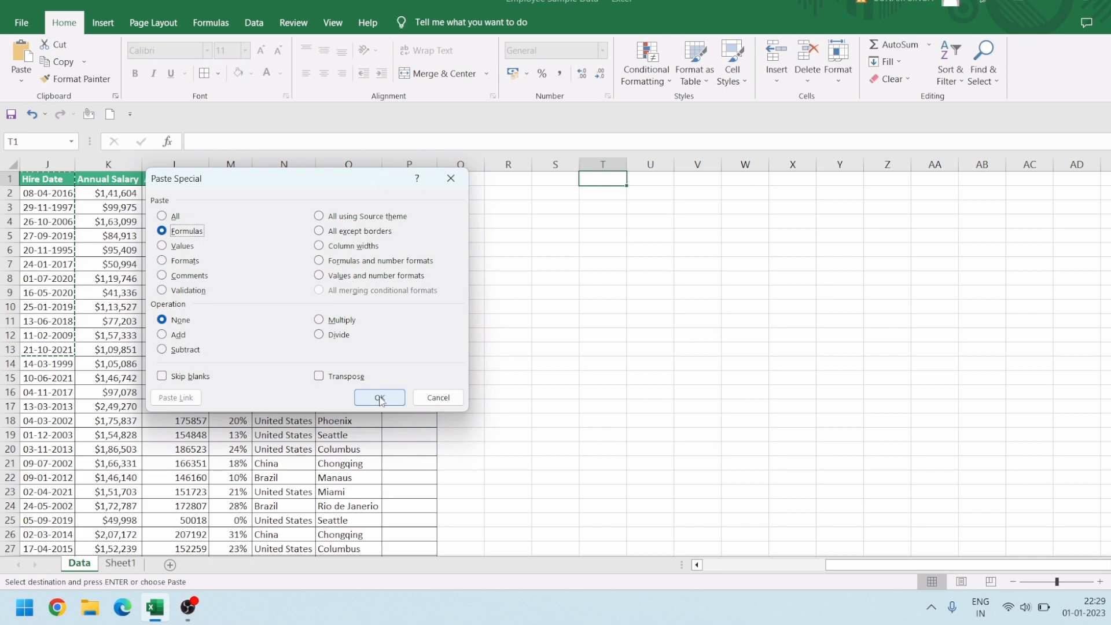
left_click(379, 399)
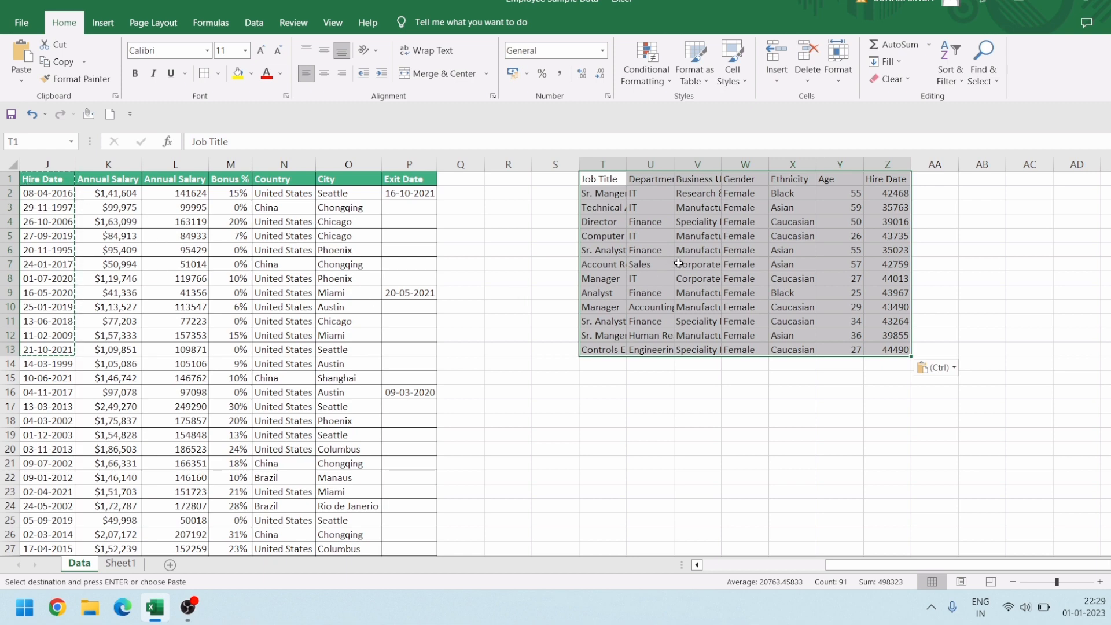
left_click(728, 196)
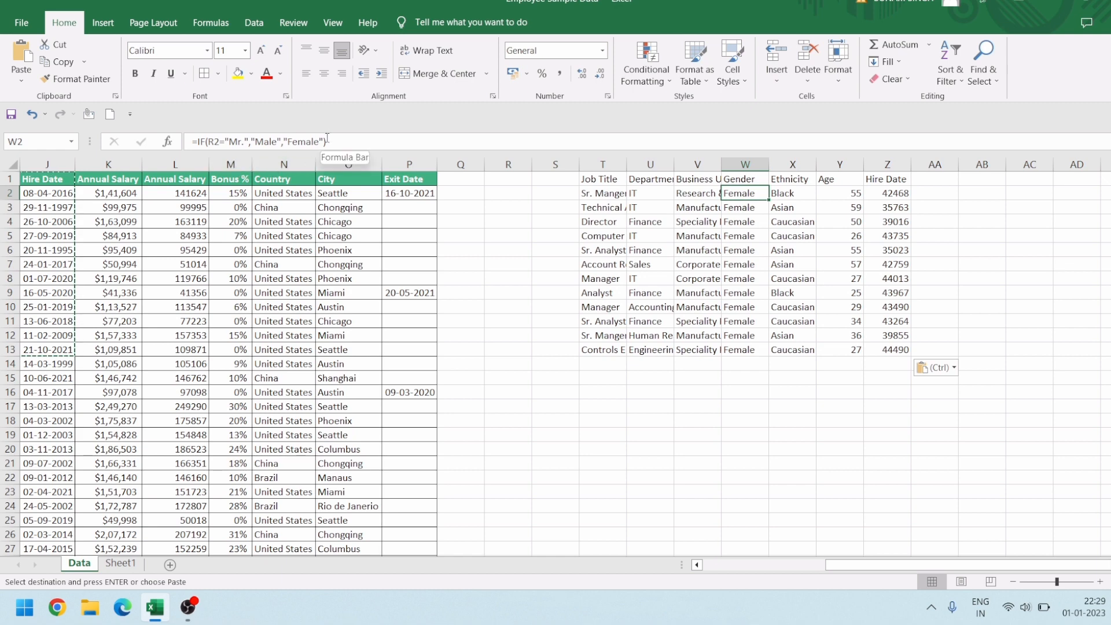
left_click(752, 258)
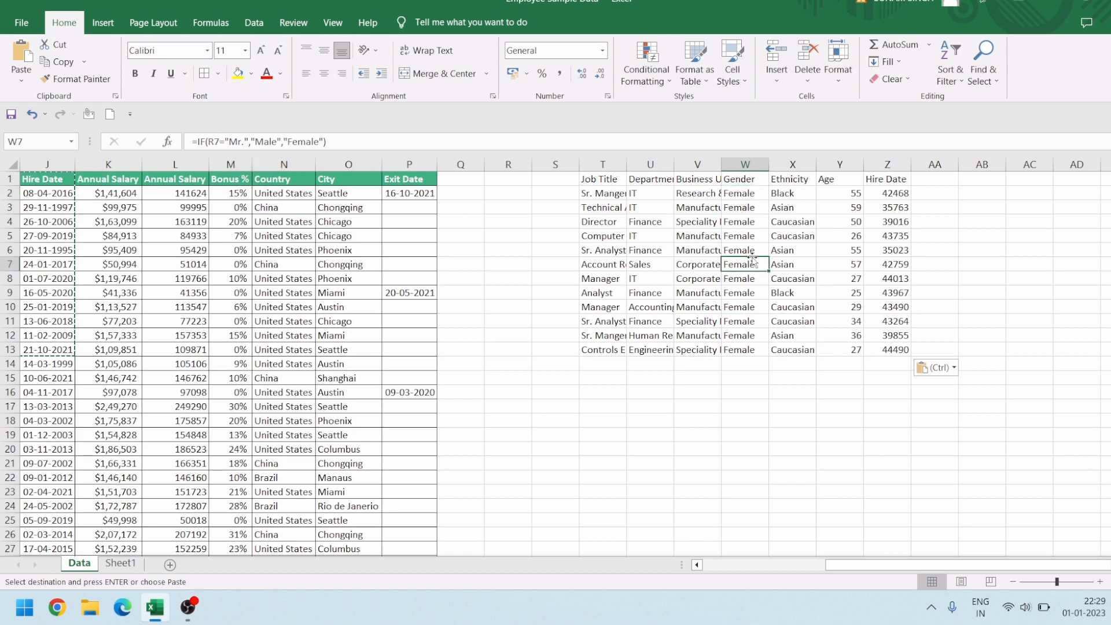
left_click(705, 238)
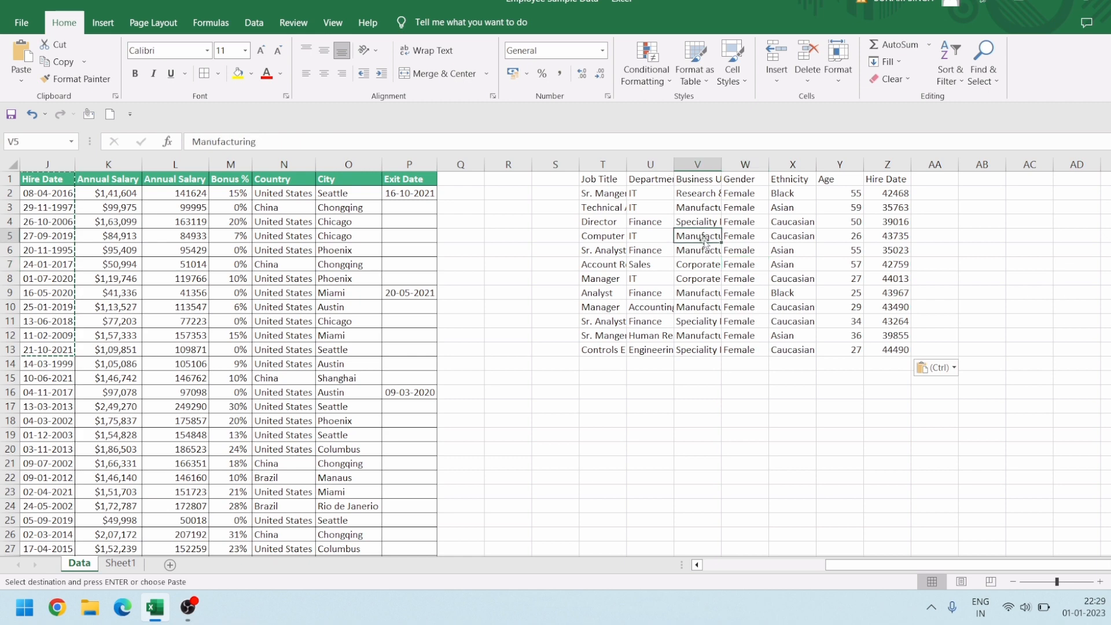
left_click(602, 215)
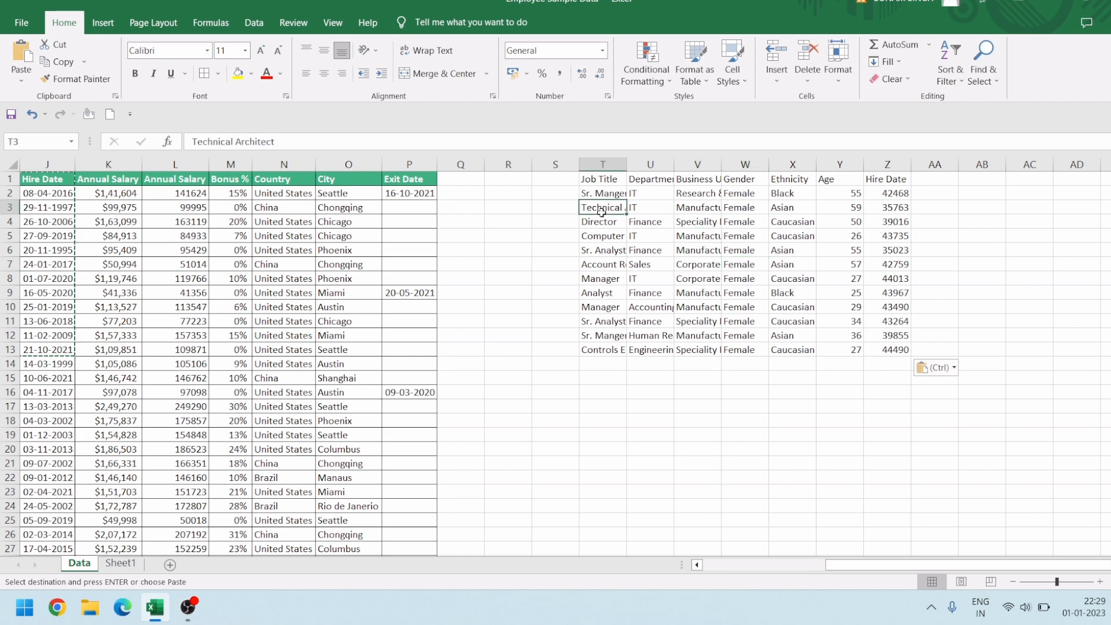
left_click(611, 179)
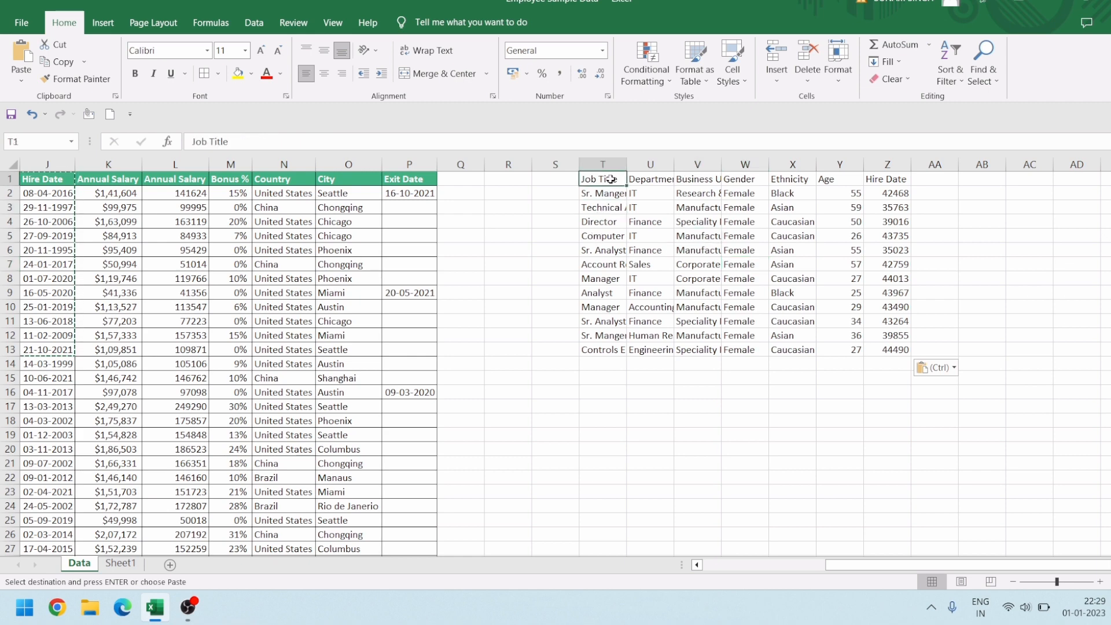
Paste only the formats of the copied range at cell T16 with Paste Special
left_click(605, 394)
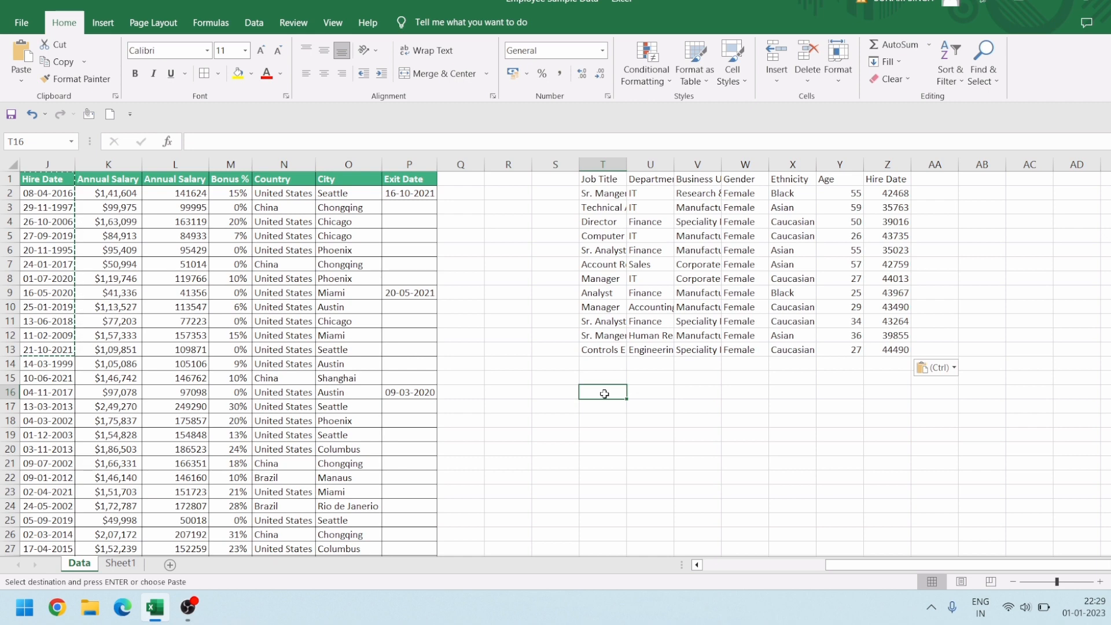
key("ctrl+alt+v")
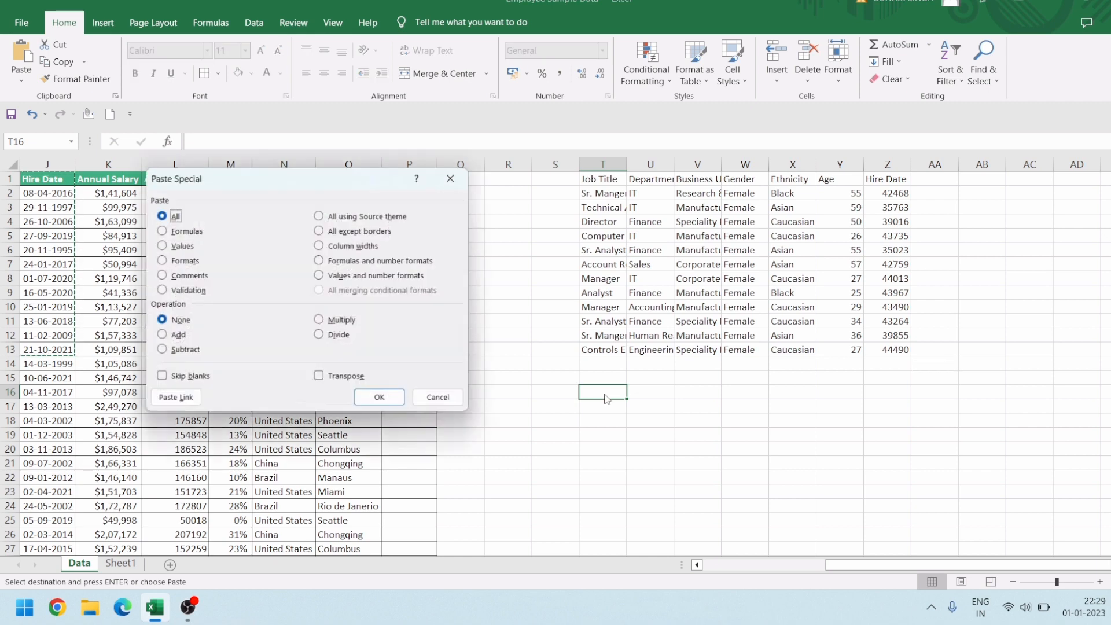
left_click(162, 261)
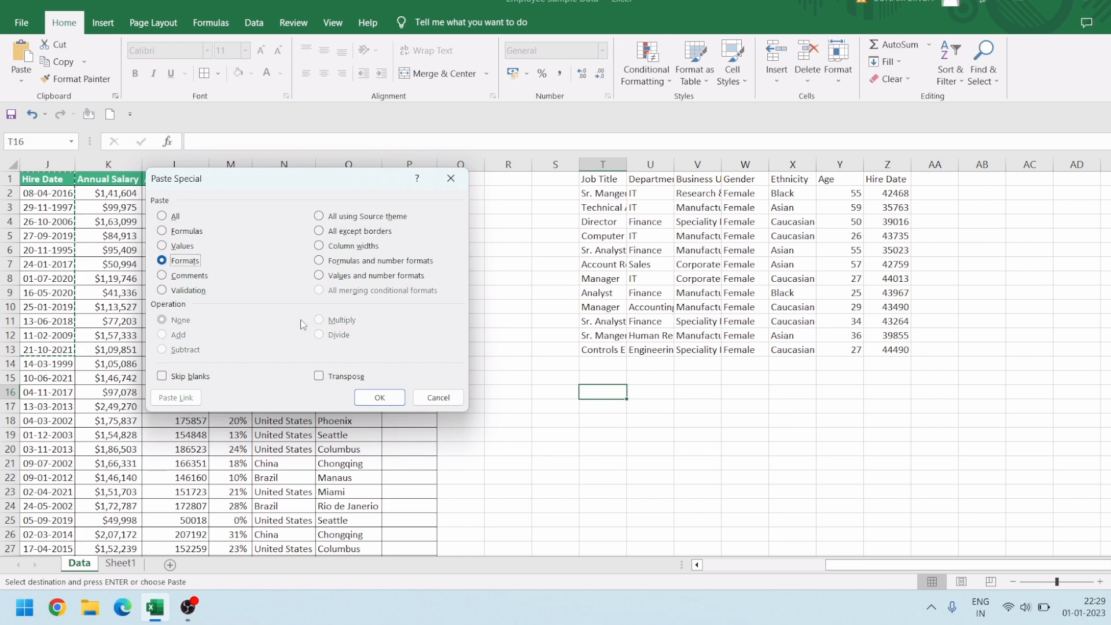
left_click(365, 396)
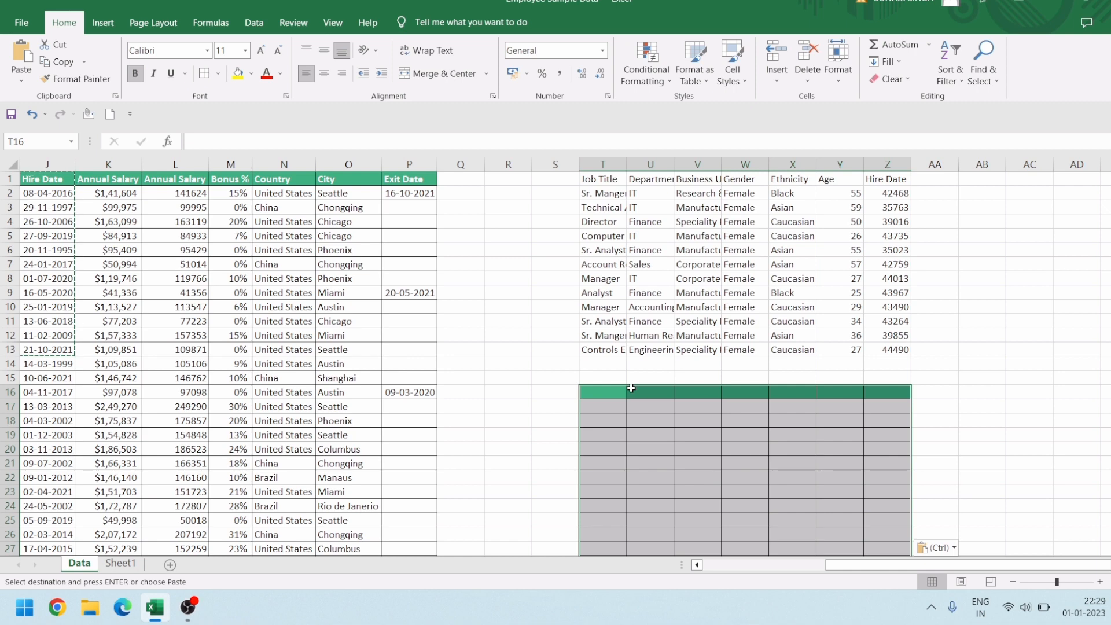
Paste only the values of the copied range at cell AB1 with Paste Special
left_click(985, 182)
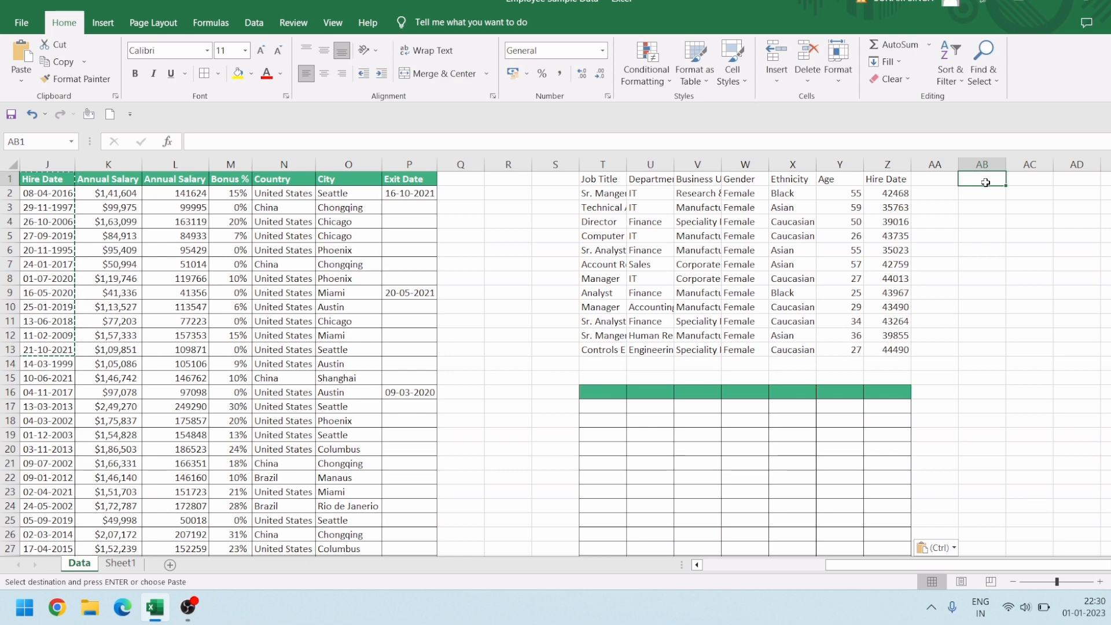
key("ctrl+alt+v")
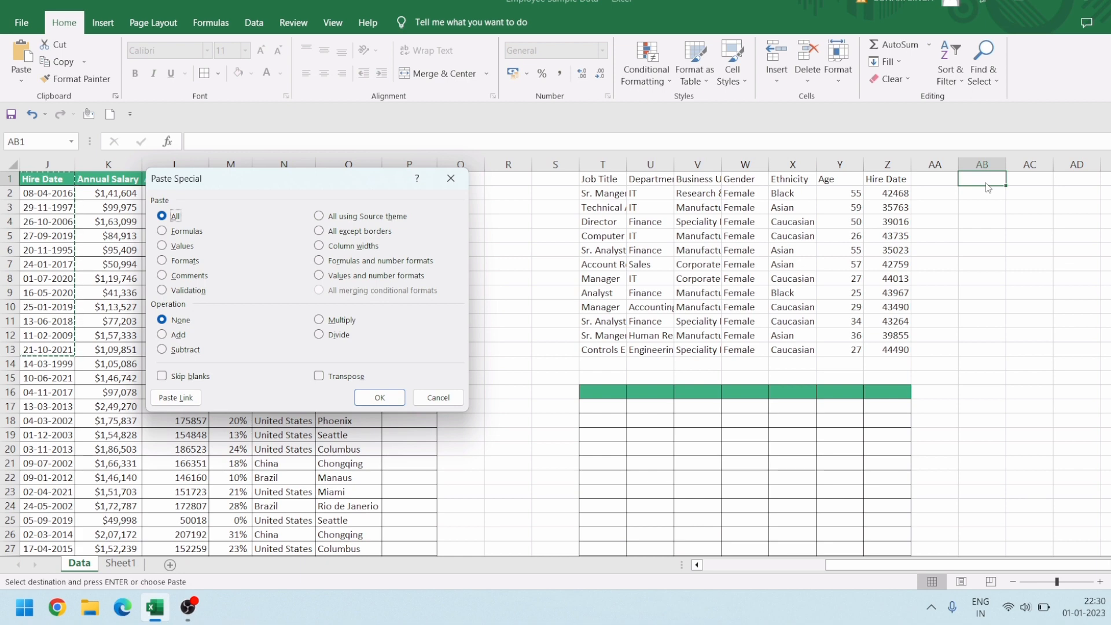
key("v")
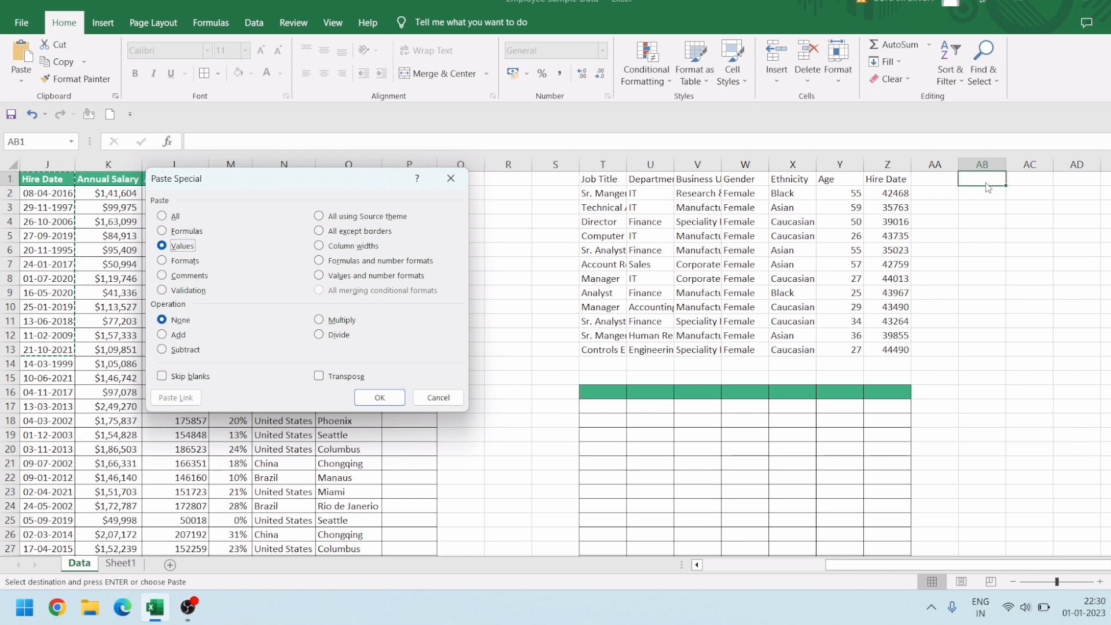
key("Return")
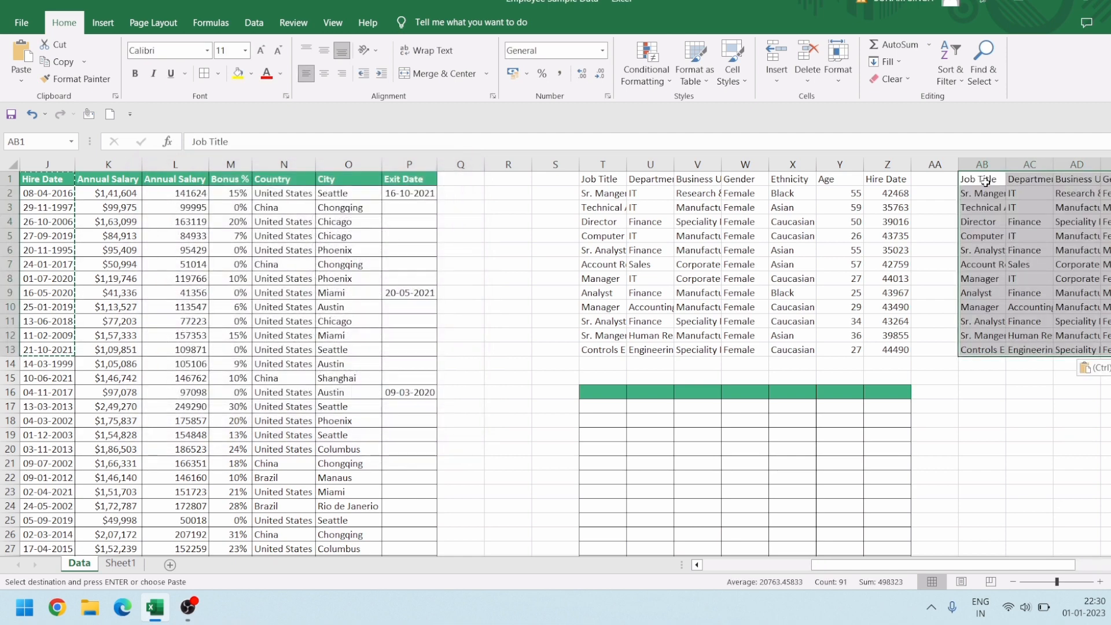
Inspect the contents of the pasted values in the Age, Gender and Department columns of the block starting at AB1
key("Down")
key("Right")
key("Right")
key("Right")
key("Right")
key("Right")
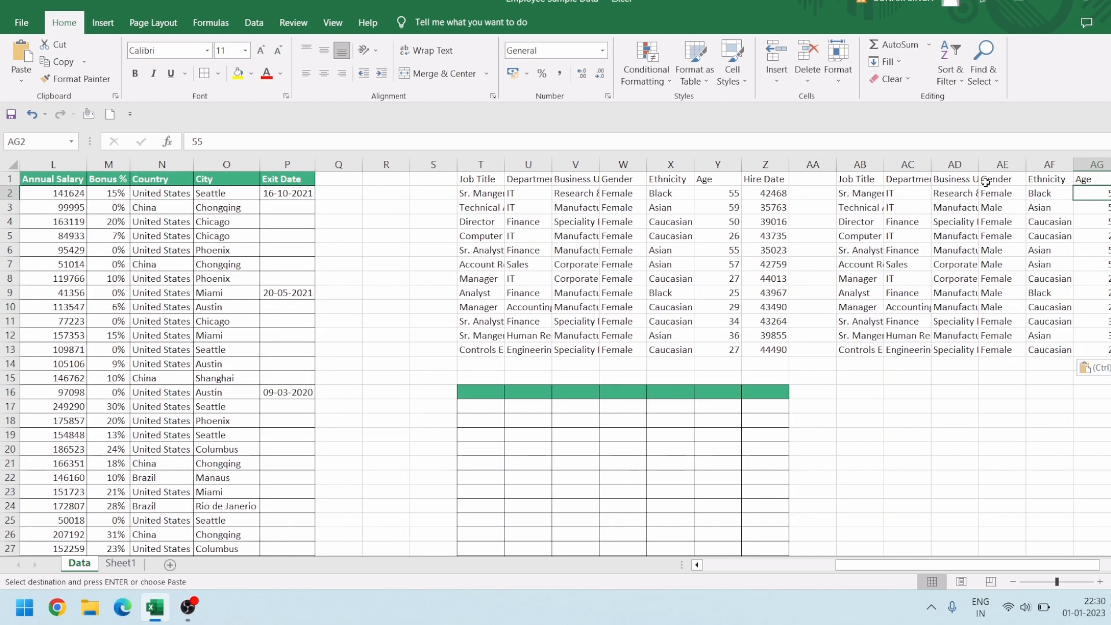
key("Left")
key("Left")
key("Down")
key("Down")
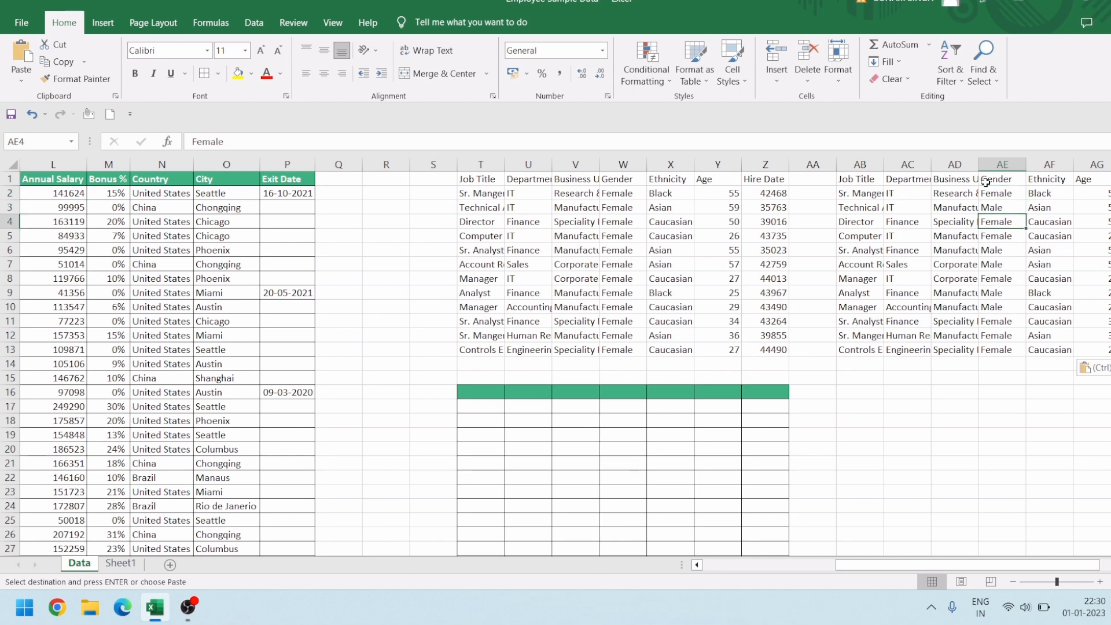
key("Up")
key("Up")
key("Up")
key("Down")
key("Down")
key("Down")
key("Down")
key("Left")
key("Left")
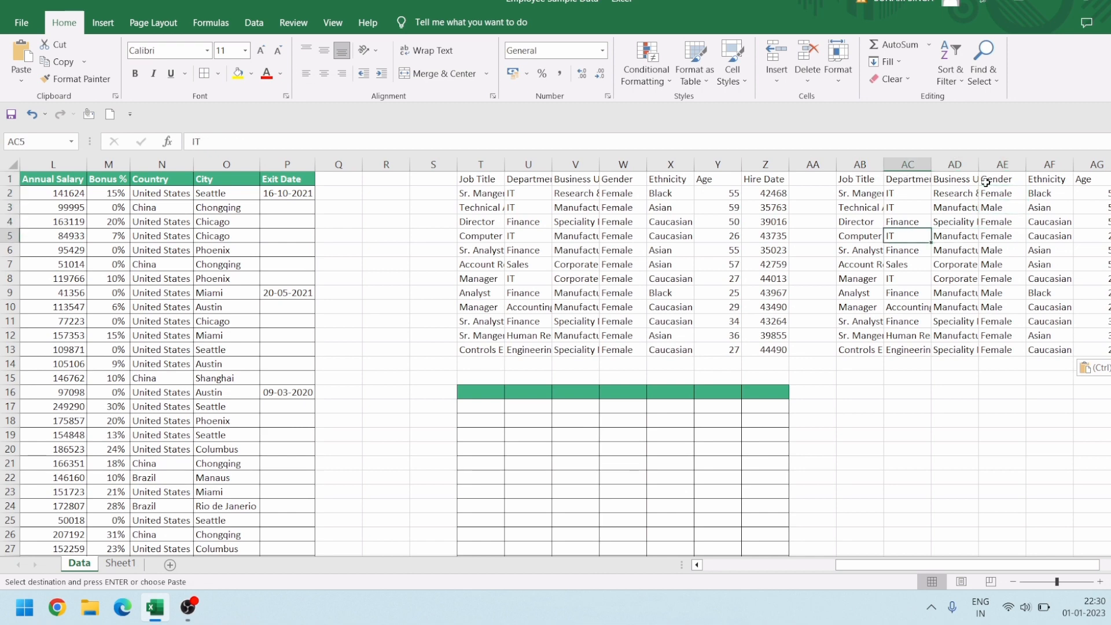
Compare the Gender cells pasted as formulas in column W with the ones pasted as values in column AE
key("Left")
key("Left")
key("Left")
key("Left")
key("Left")
key("Left")
key("Up")
key("Up")
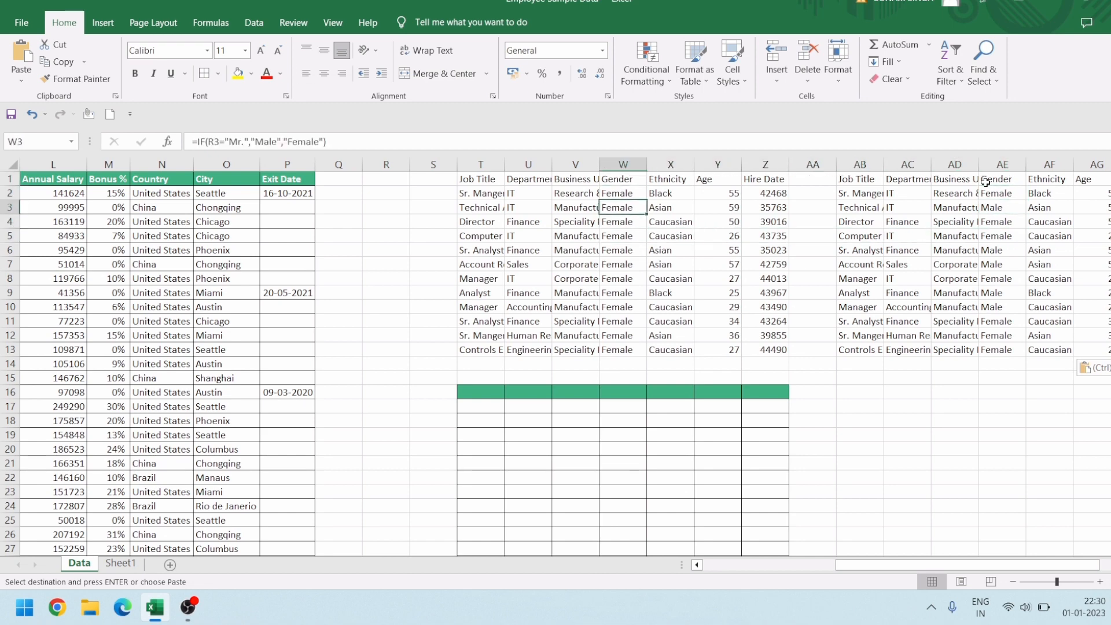
key("Down")
key("Down")
key("Down")
key("Down")
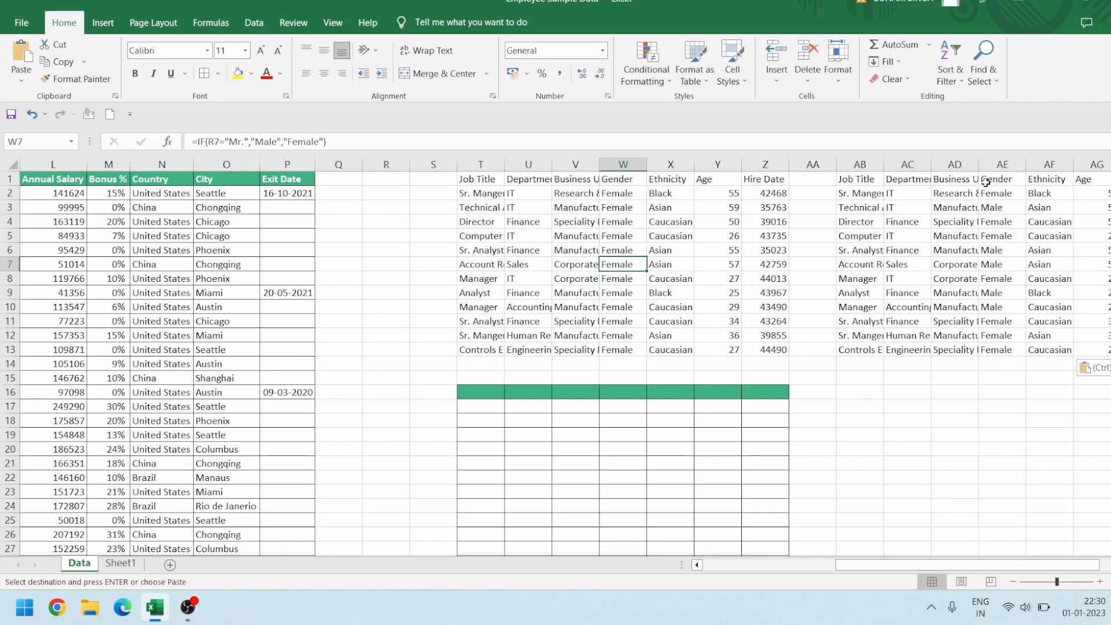
key("Right")
key("Right")
key("Right")
key("Right")
key("Right")
key("Right")
key("Right")
key("Right")
key("Right")
key("Right")
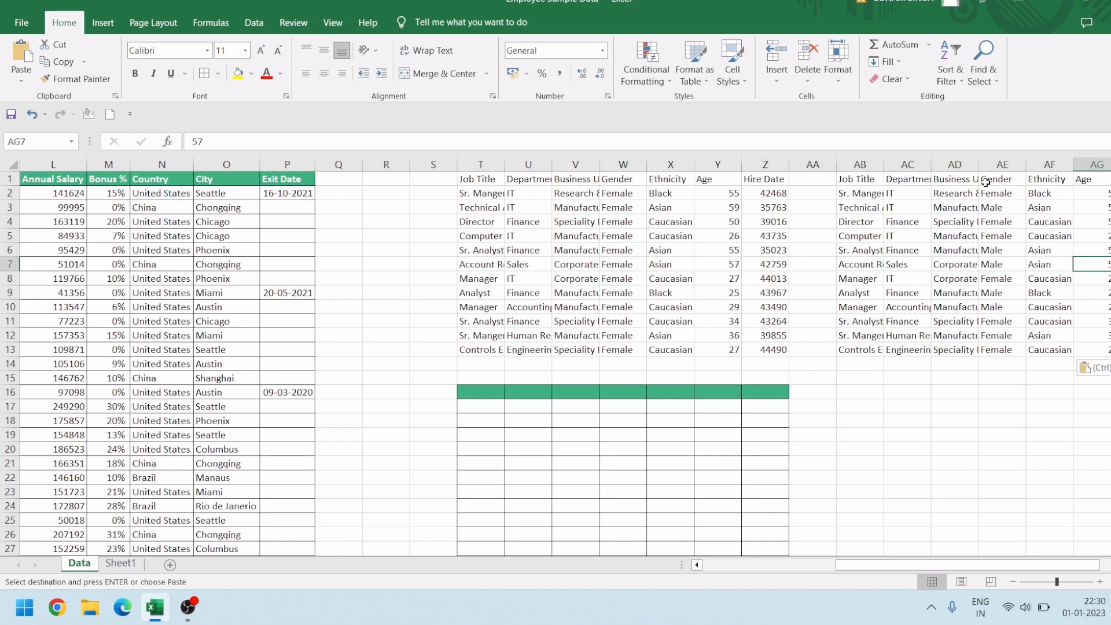
key("Left")
key("Left")
key("Left")
key("Left")
key("Left")
key("Left")
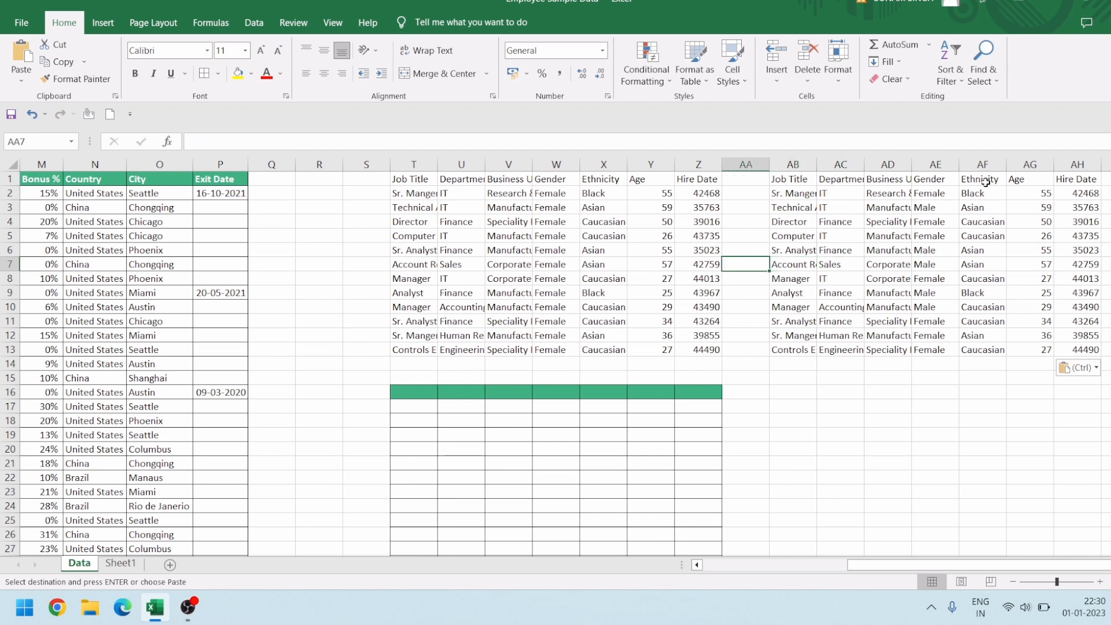
Paste only the comments of the copied range at cell AB16 with Paste Special
key("Right")
key("Down")
key("Down")
key("Down")
key("Down")
key("Down")
key("Down")
key("Down")
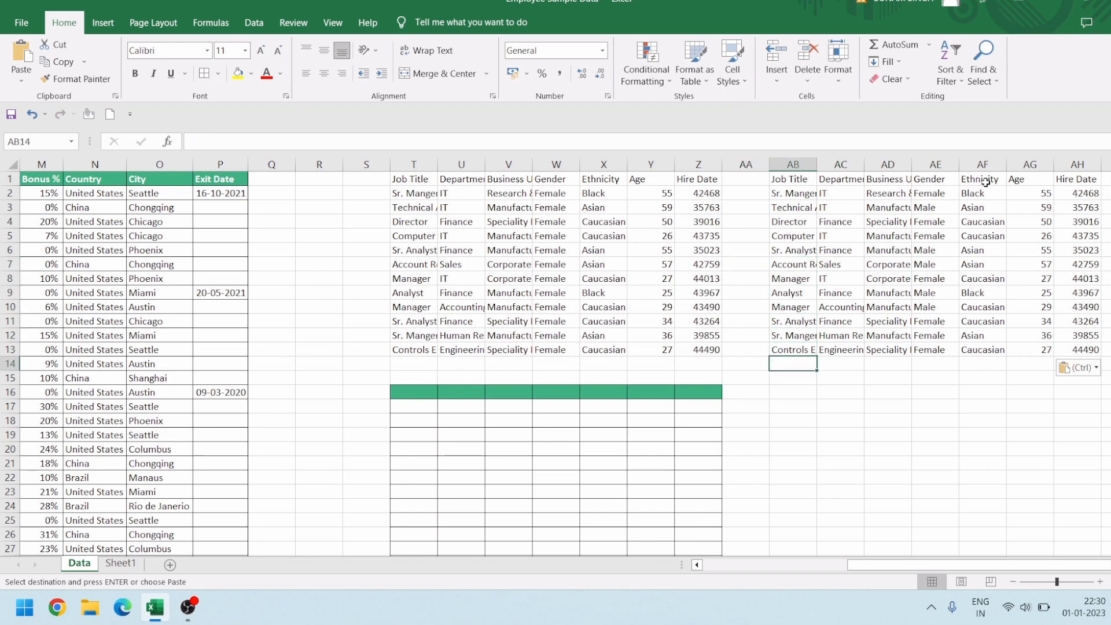
key("Down")
key("Down")
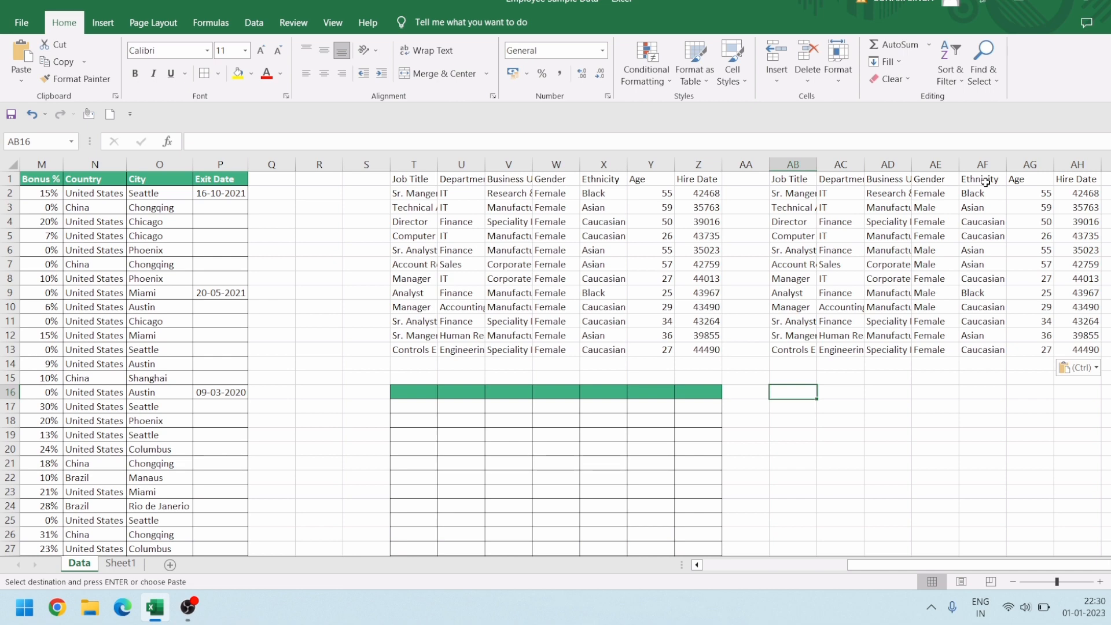
key("alt+e")
key("s")
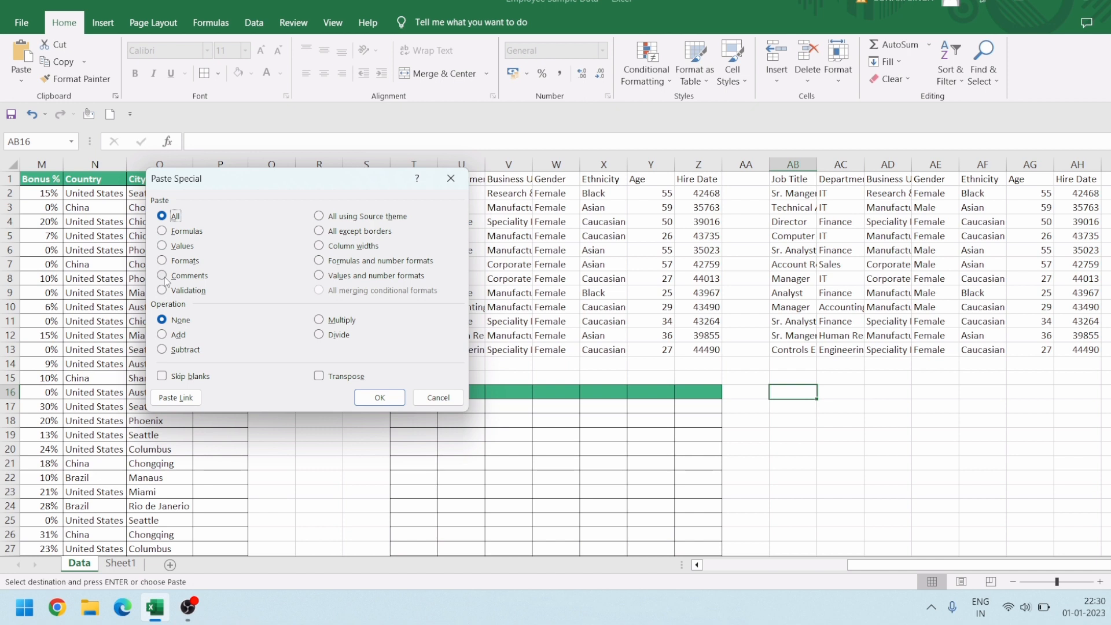
left_click(162, 276)
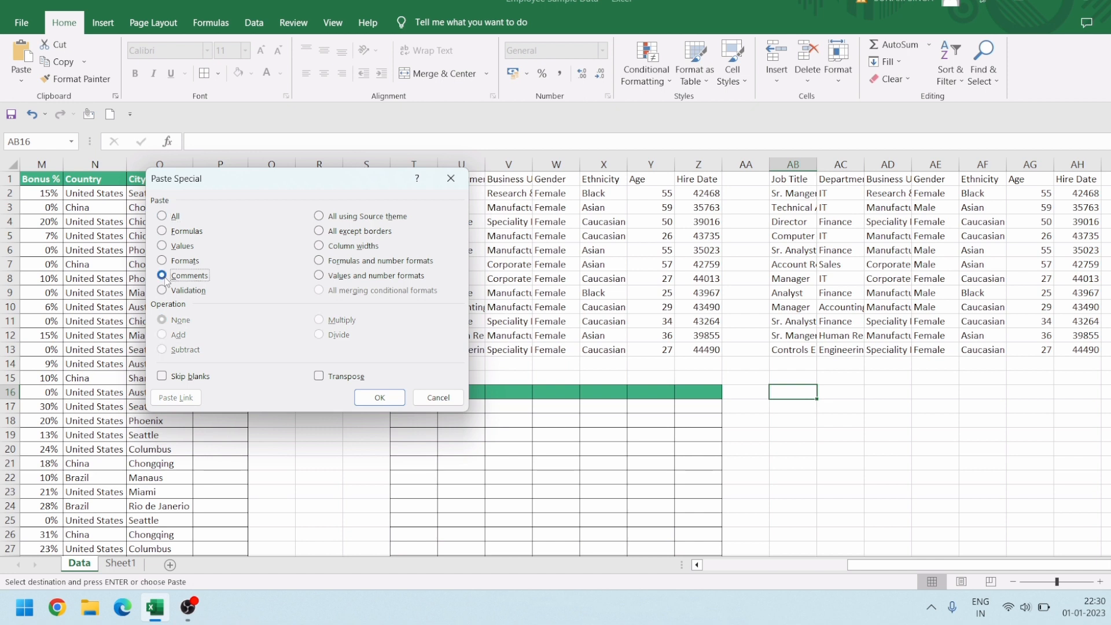
left_click(380, 400)
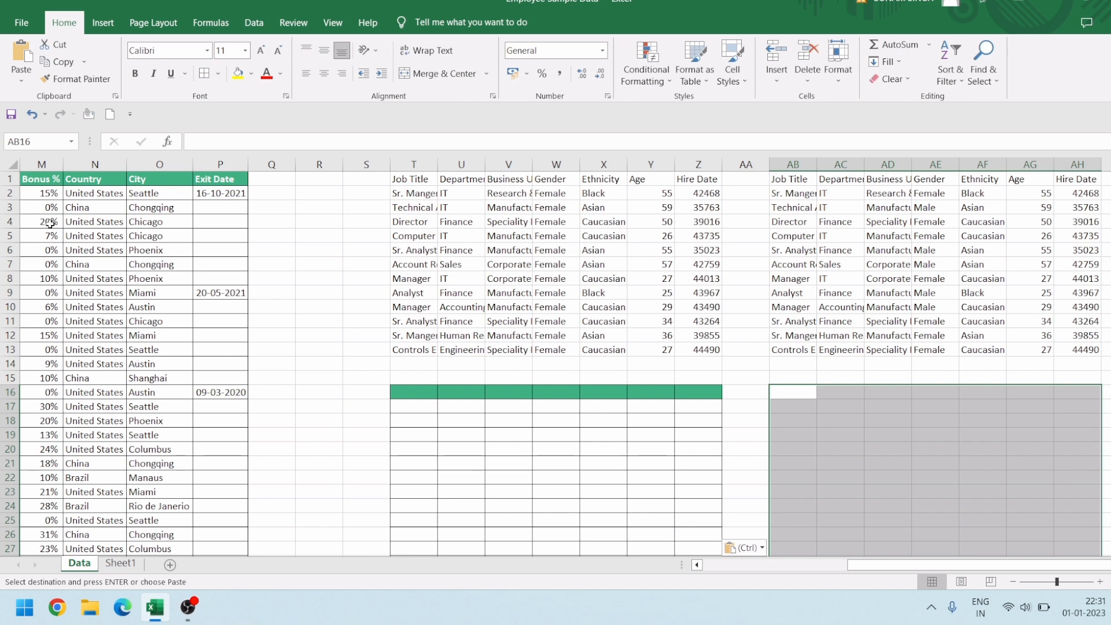
Insert a comment reading "xyz" on the Country cell N5
left_click(83, 238)
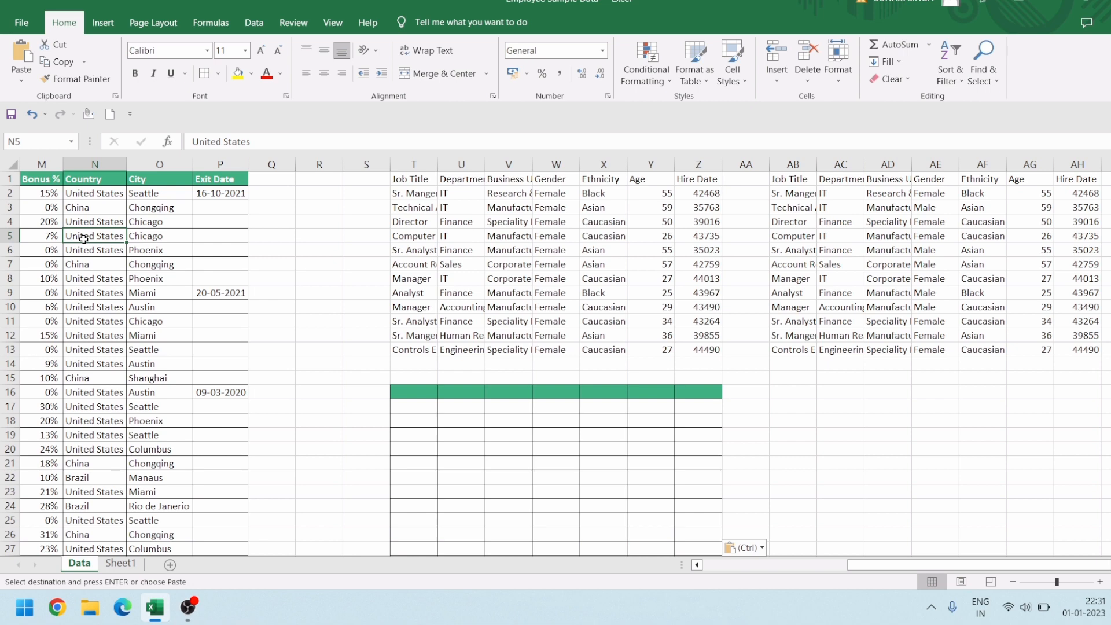
right_click(84, 239)
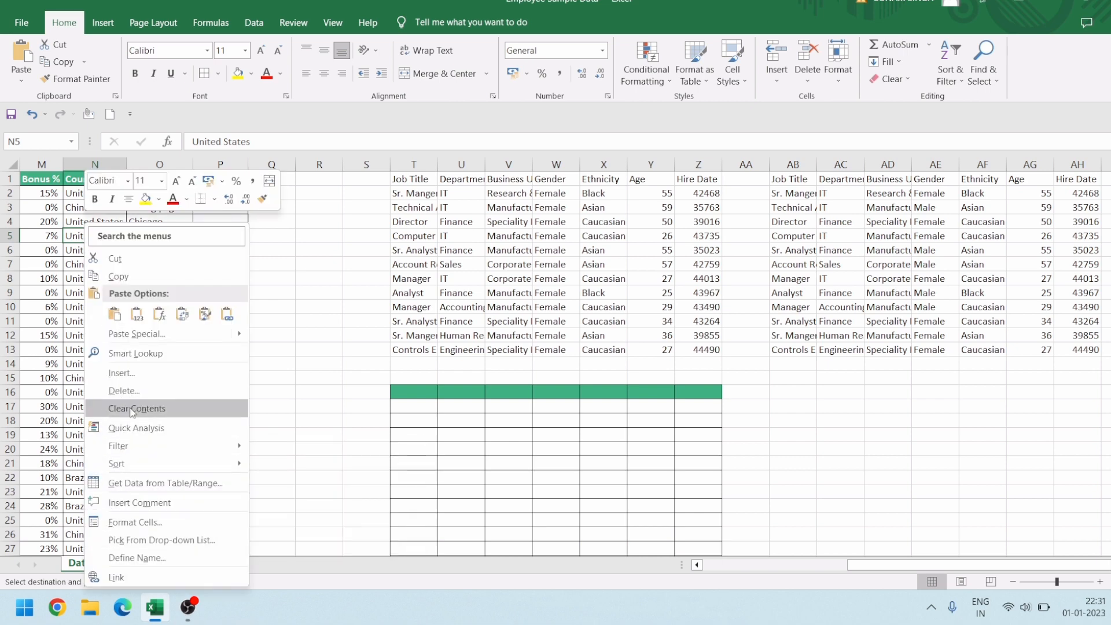
left_click(123, 501)
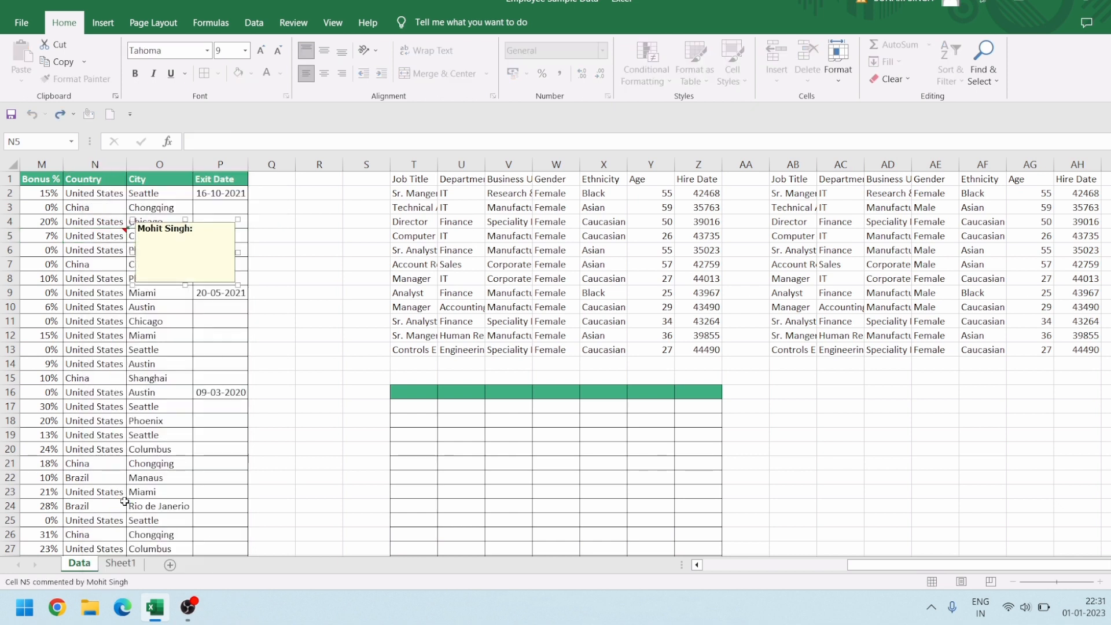
type("xyz")
left_click(186, 420)
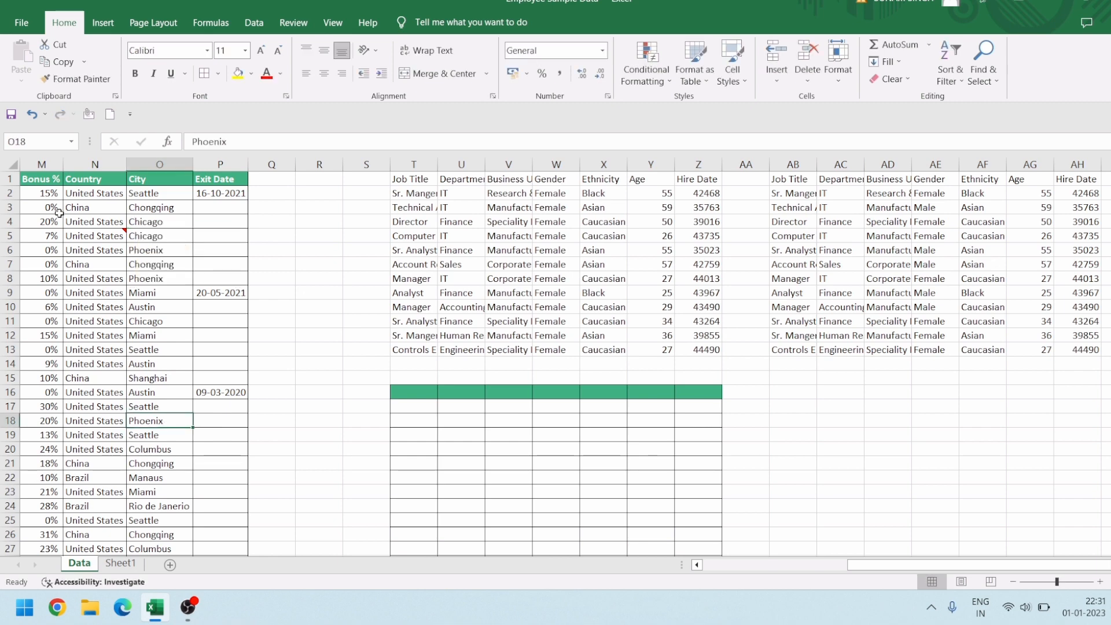
Copy the range M1:P13, paste only its comments at cell AB16 with Paste Special, and check the pasted comment in AC20
left_click_drag(37, 179, 199, 349)
key("ctrl+c")
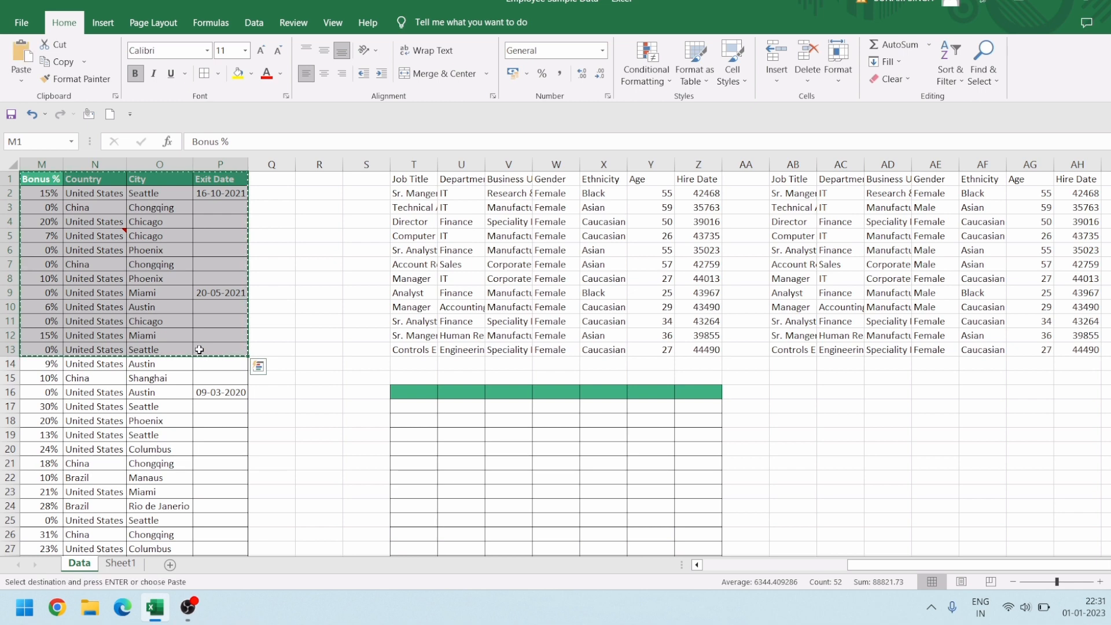
left_click(784, 388)
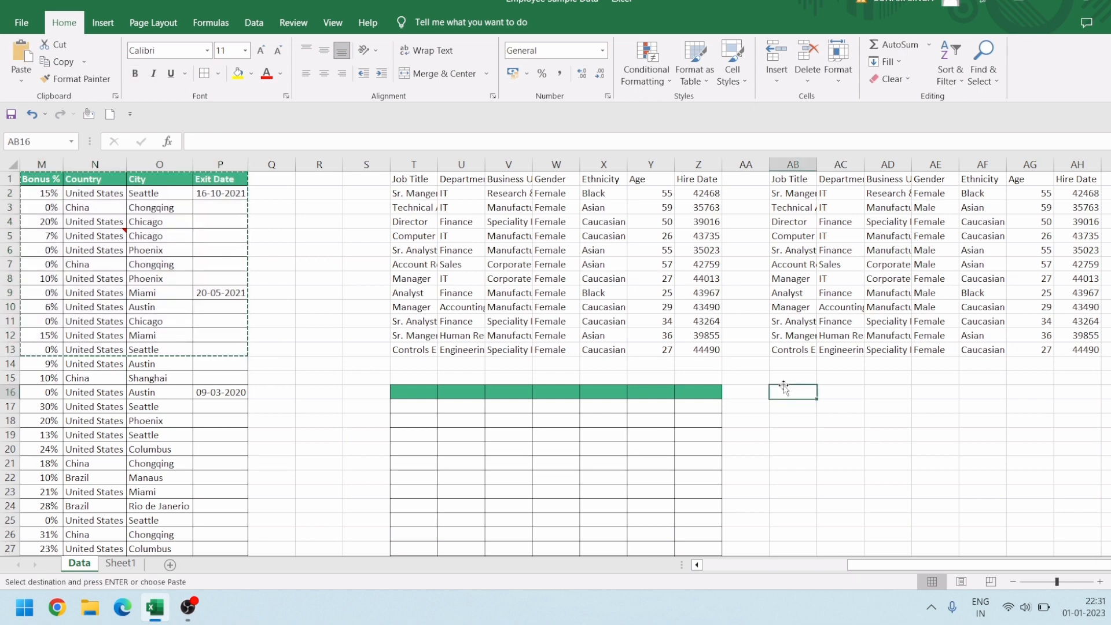
key("alt+e")
key("s")
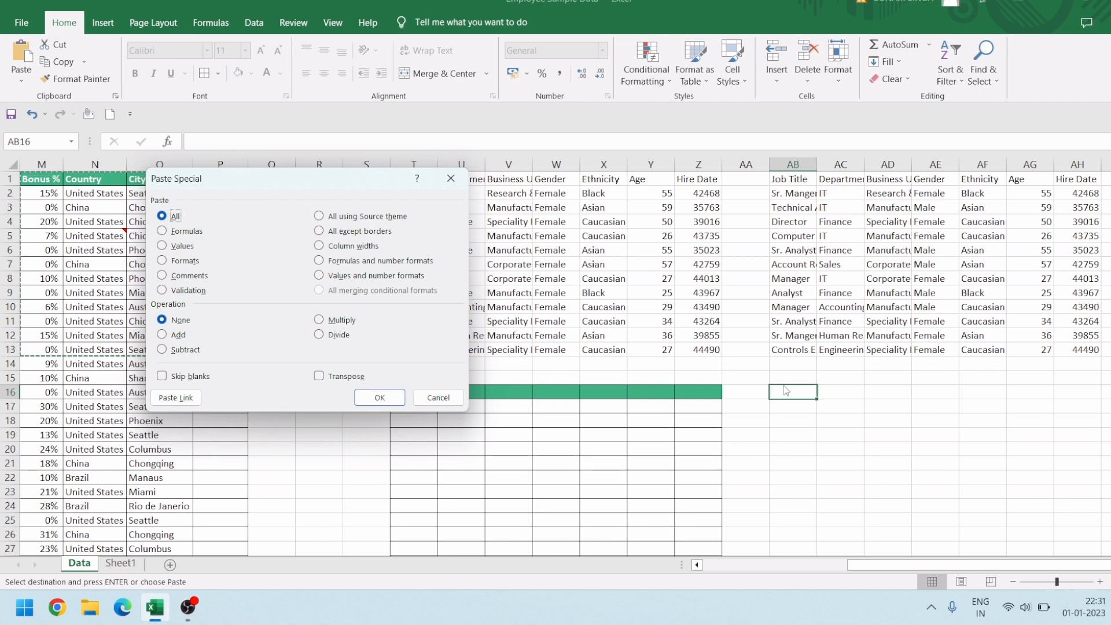
key("c")
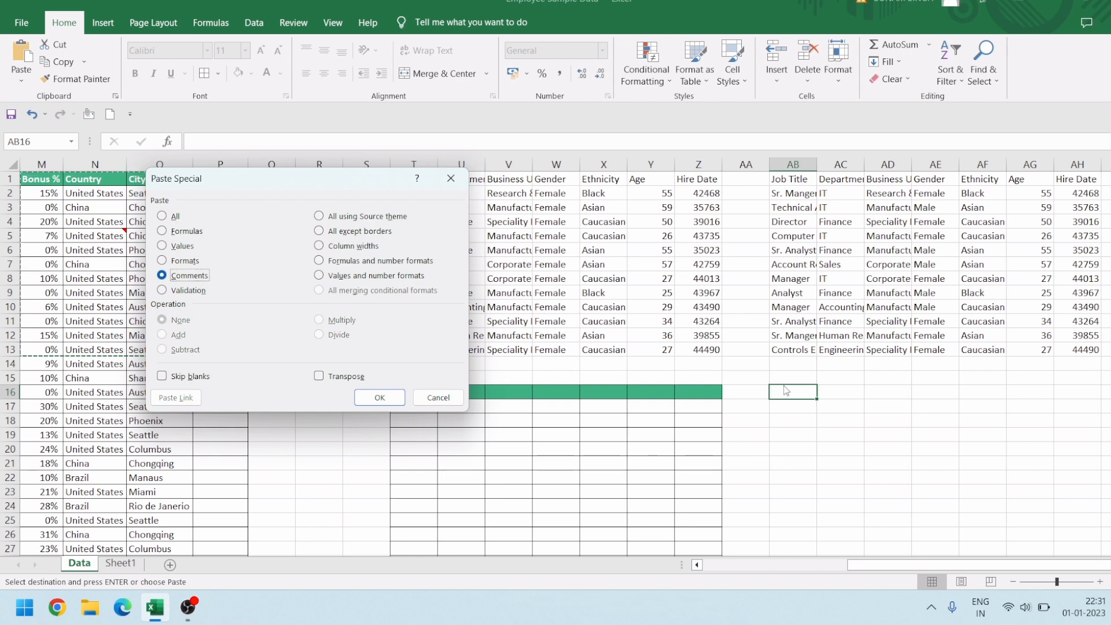
key("Return")
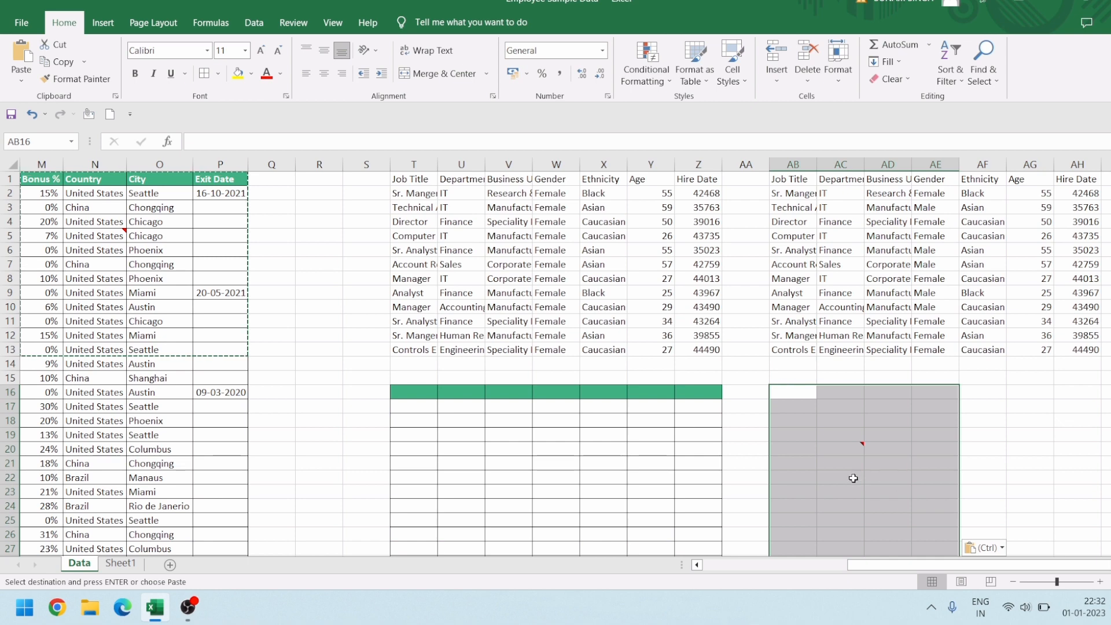
mouse_move(844, 449)
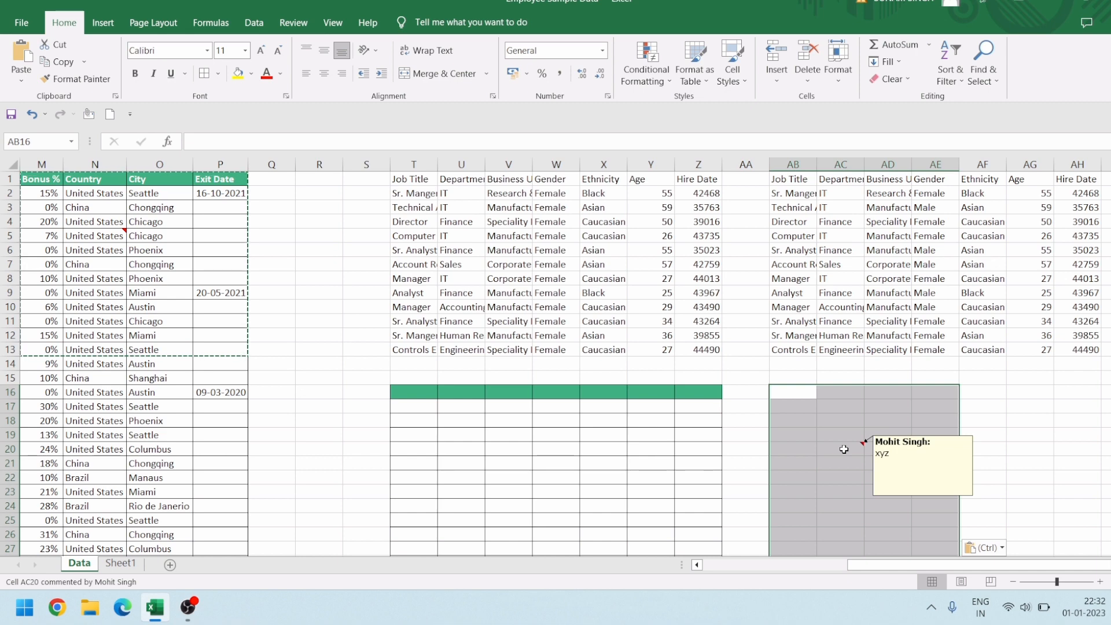
left_click(305, 423)
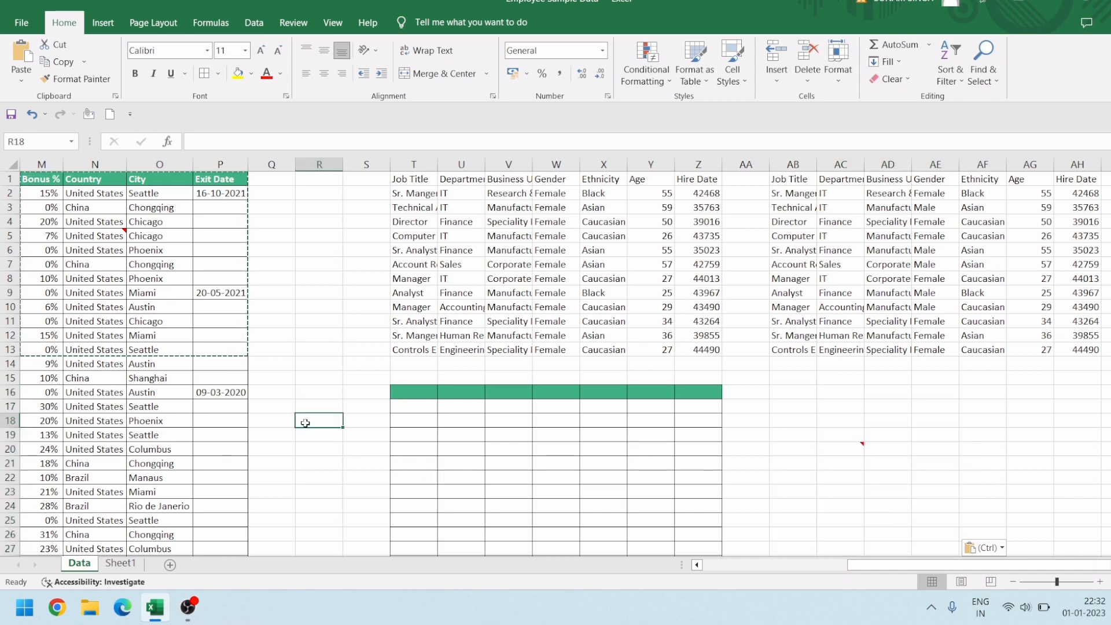
left_click(71, 253)
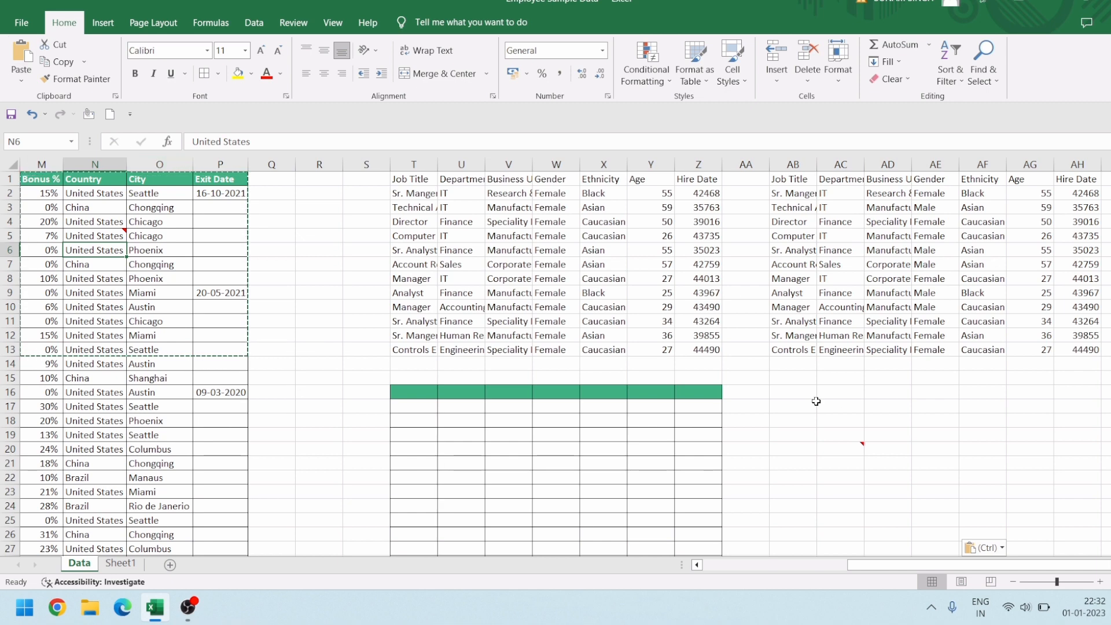
left_click(813, 405)
key("ctrl+alt+v")
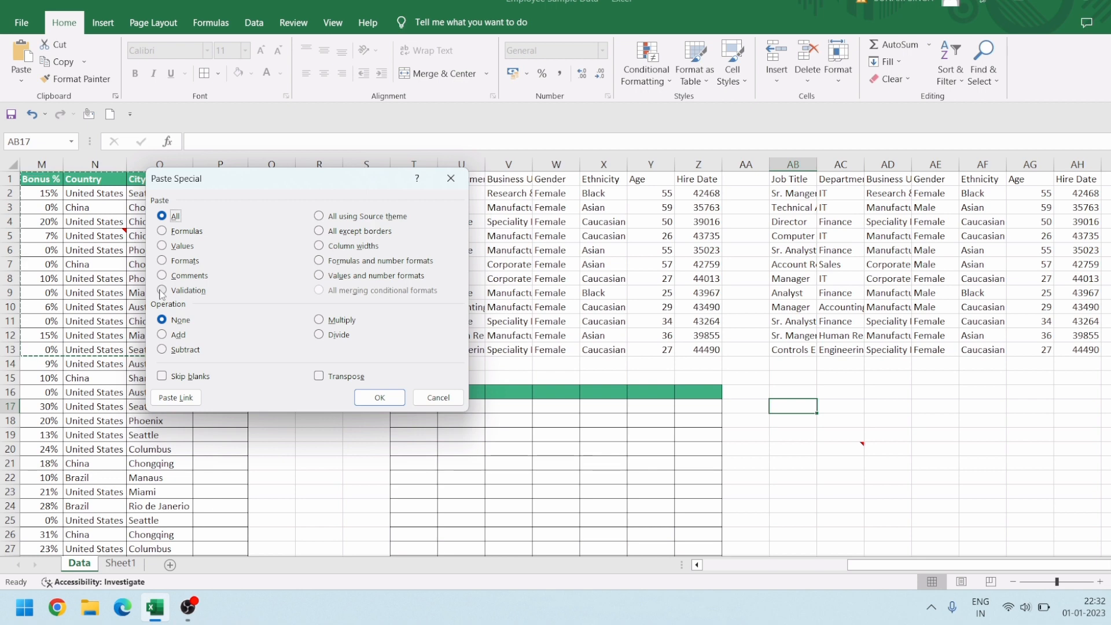
left_click(438, 398)
Add list data validation with the source China to Country cell N7 and check its in-cell dropdown
left_click(107, 265)
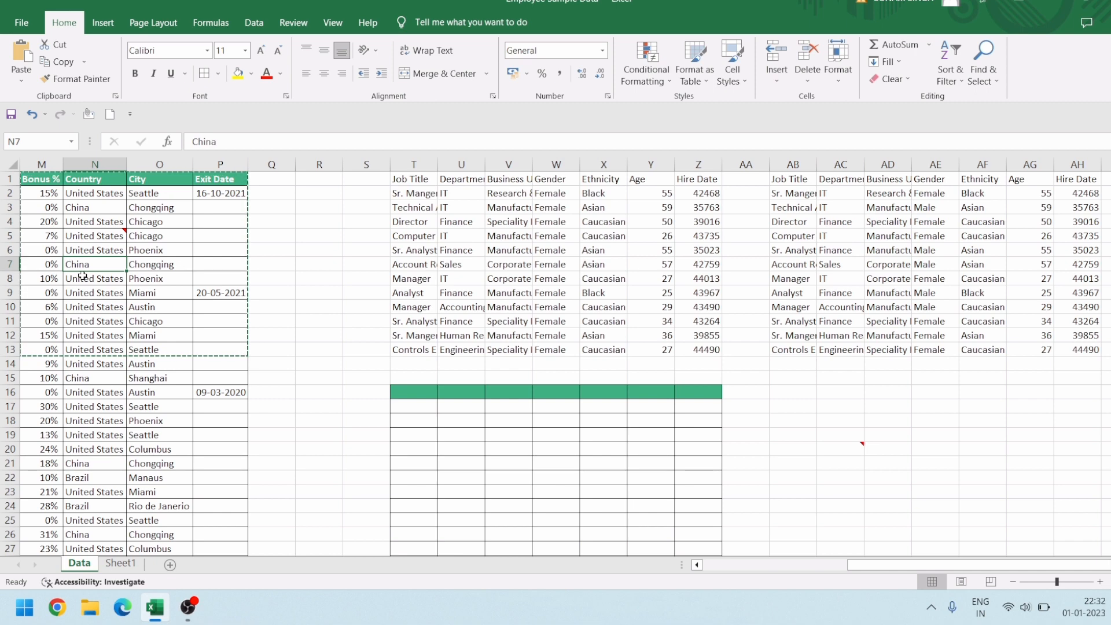
key("alt")
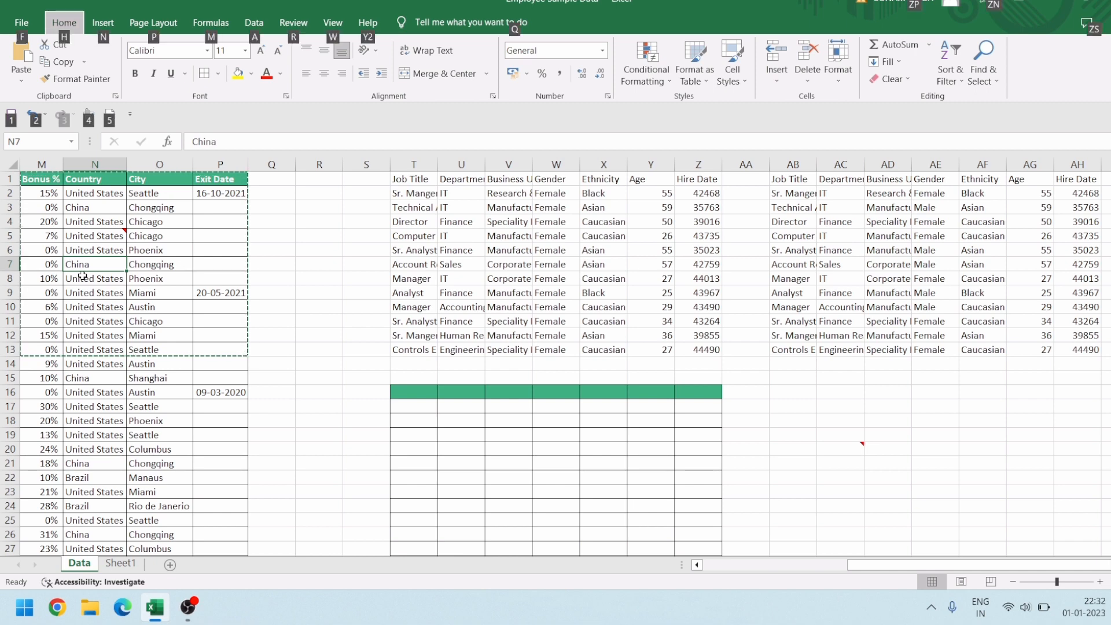
key("d")
key("l")
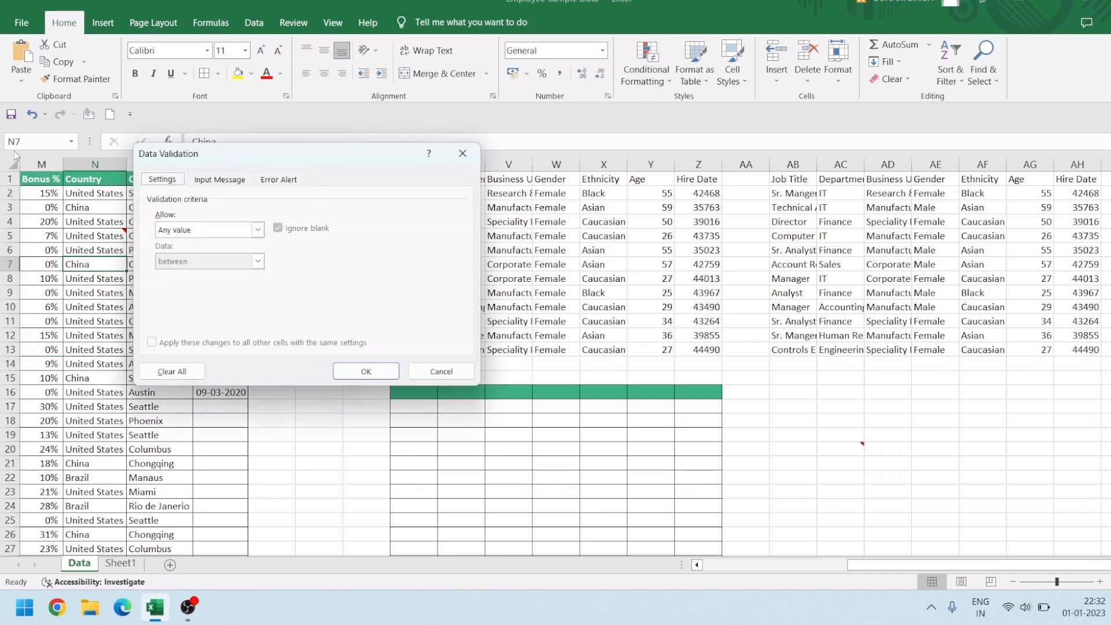
left_click(258, 230)
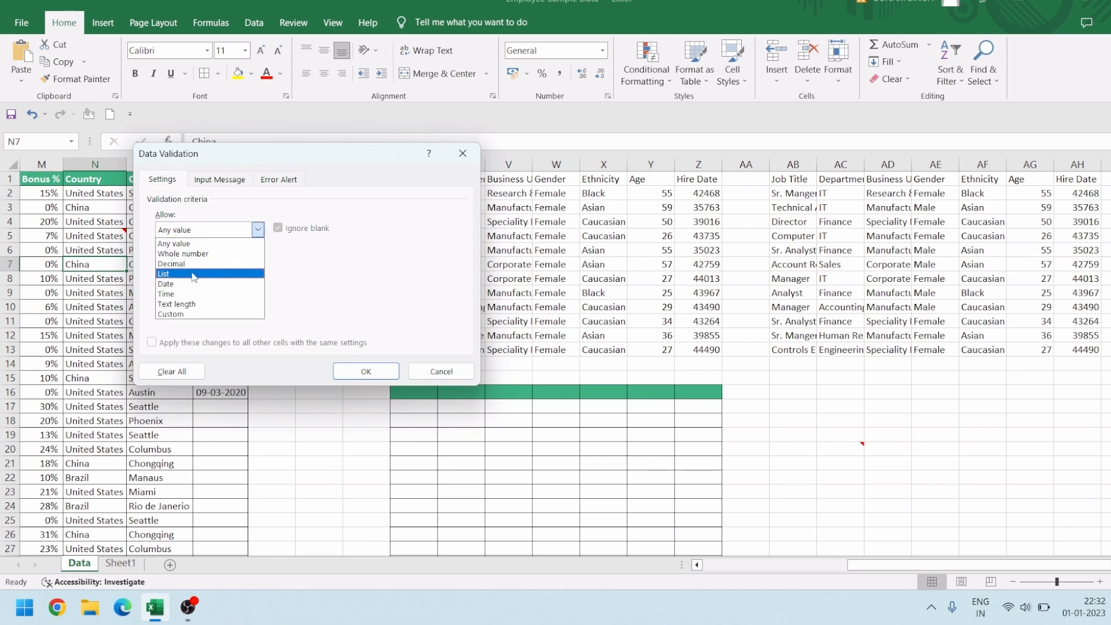
left_click(195, 269)
left_click(237, 294)
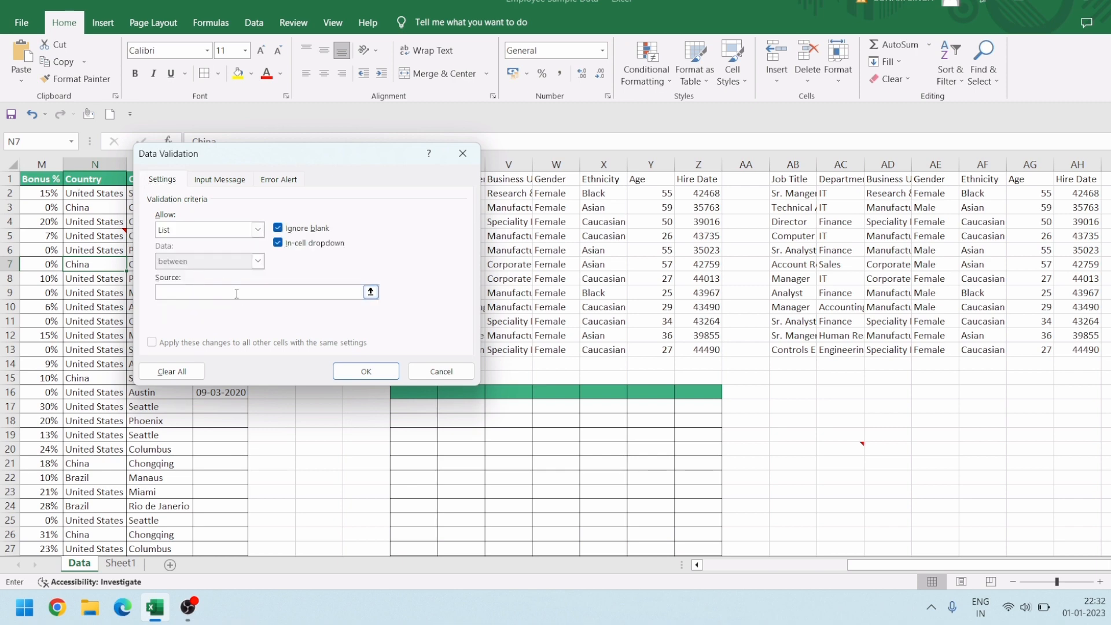
type("C")
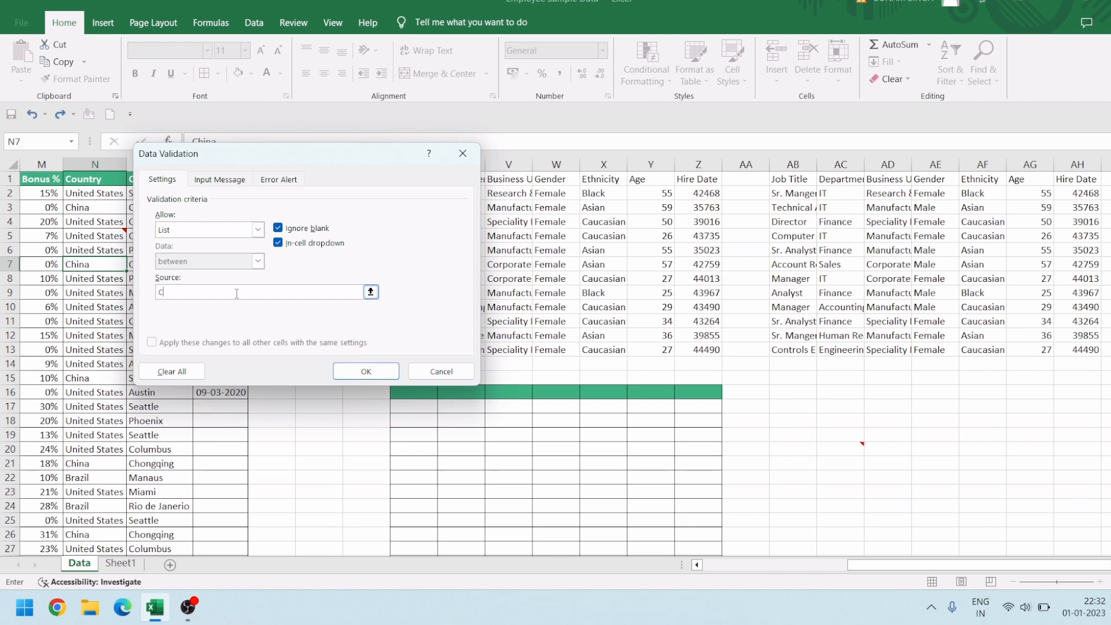
type("hina")
key("Return")
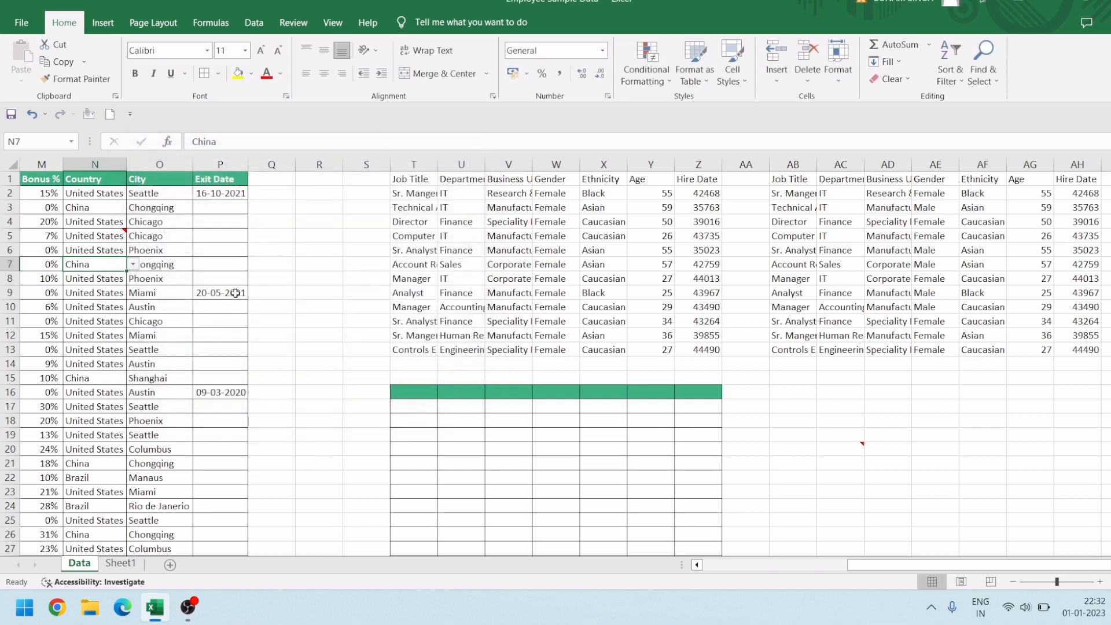
left_click(133, 266)
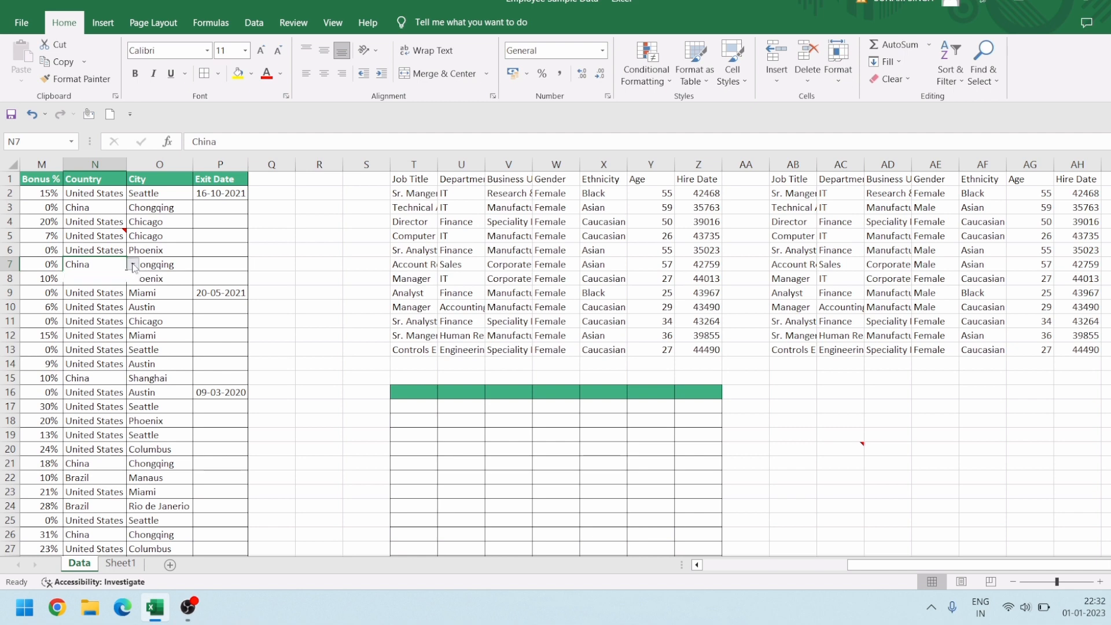
left_click(133, 267)
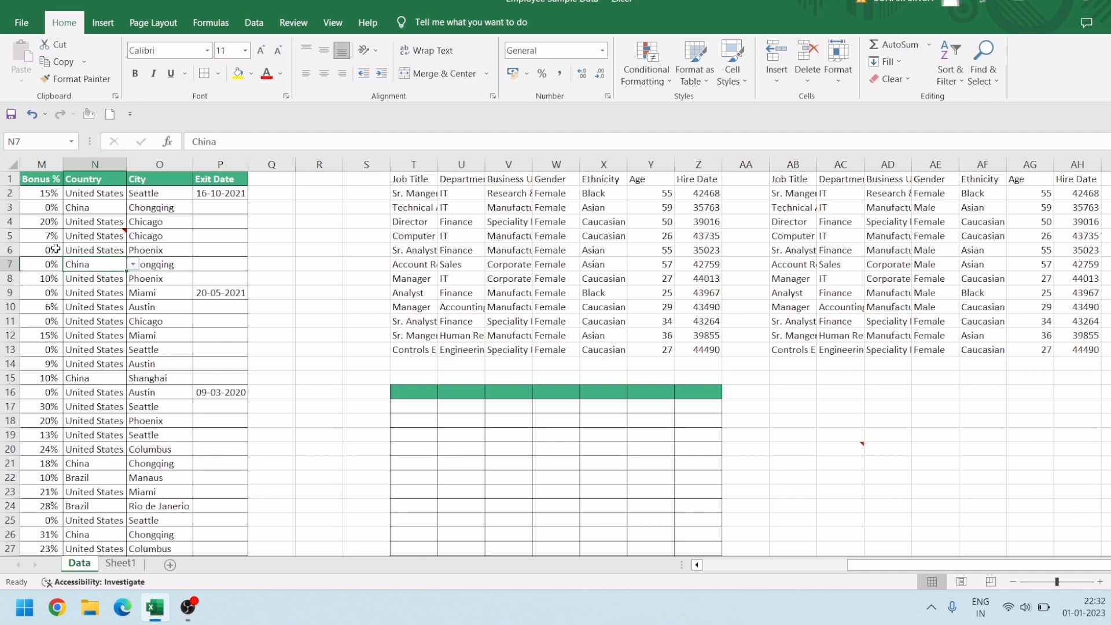
Copy the range M4:P14 and paste only its validation at cell AF15 with Paste Special
left_click_drag(46, 221, 212, 359)
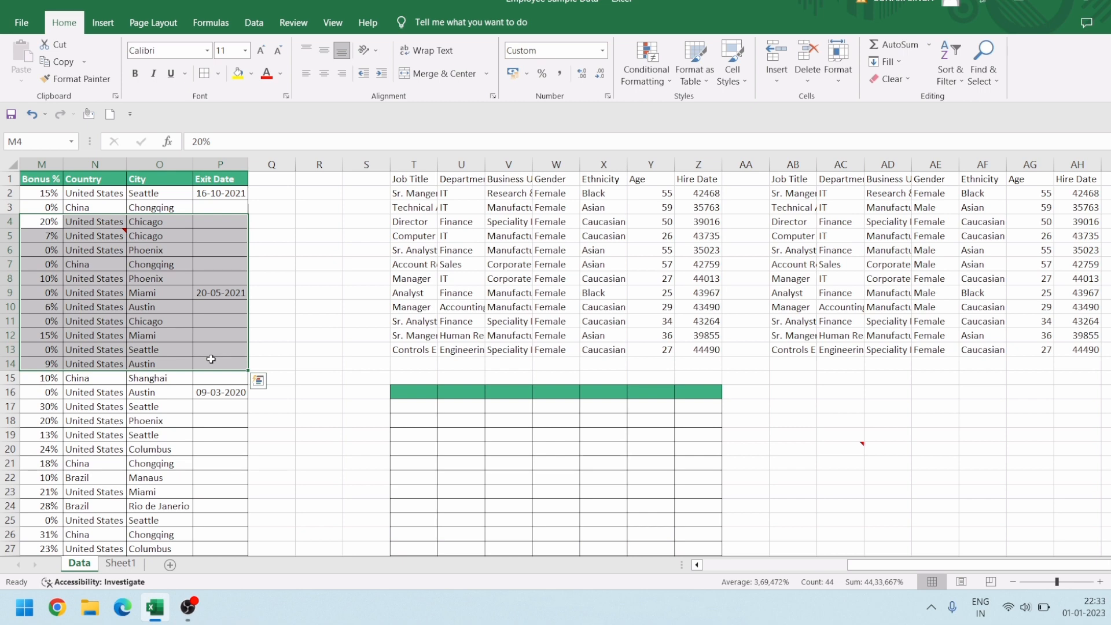
key("ctrl+c")
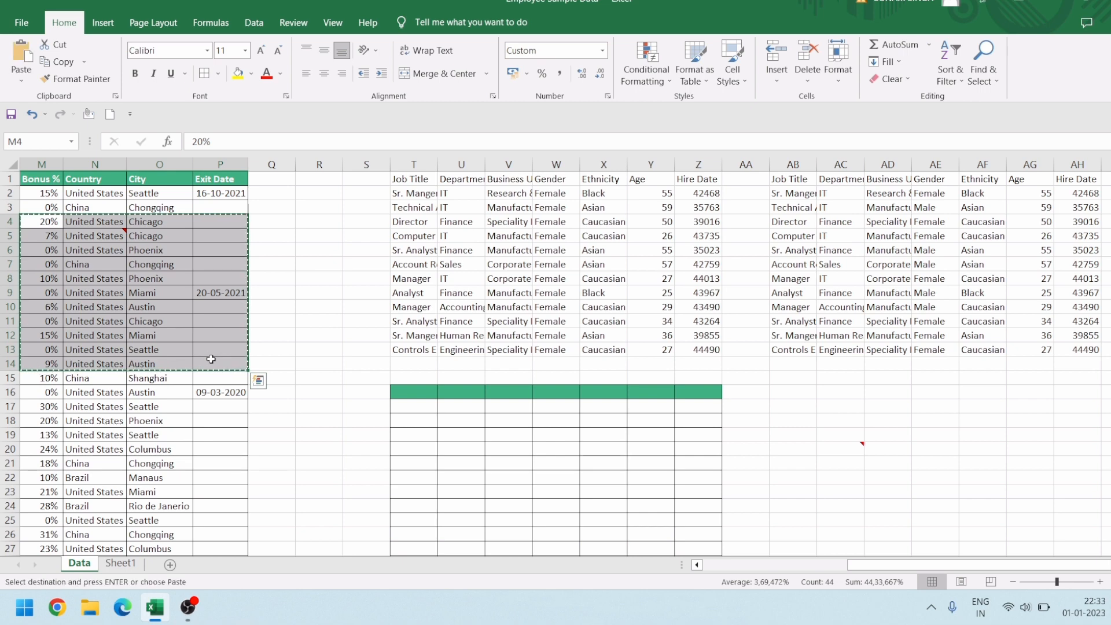
left_click(997, 384)
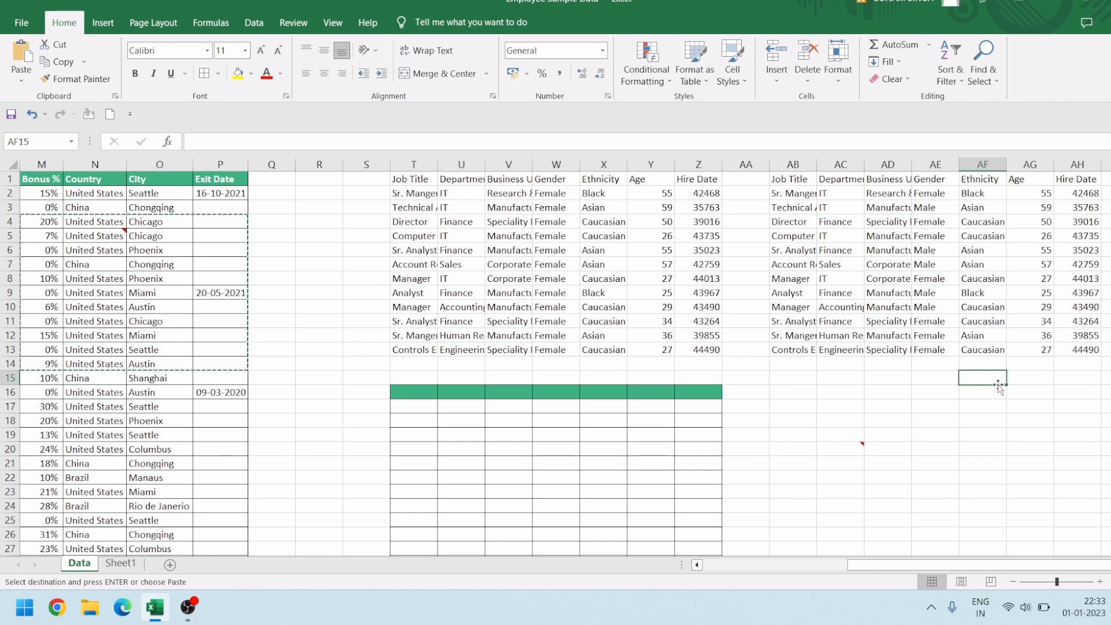
key("alt+e")
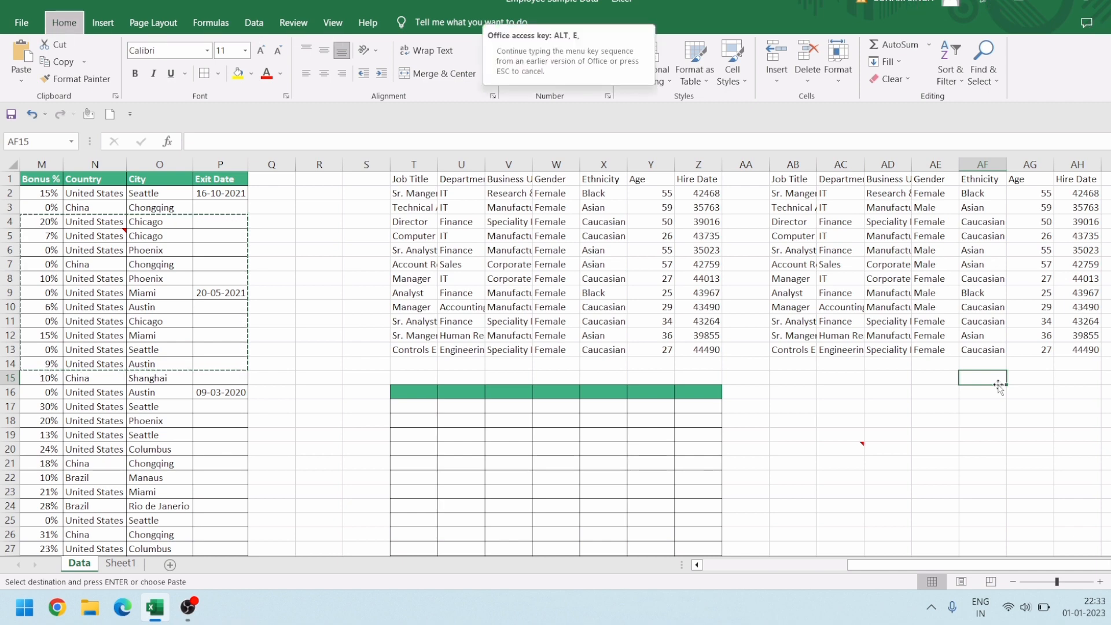
key("s")
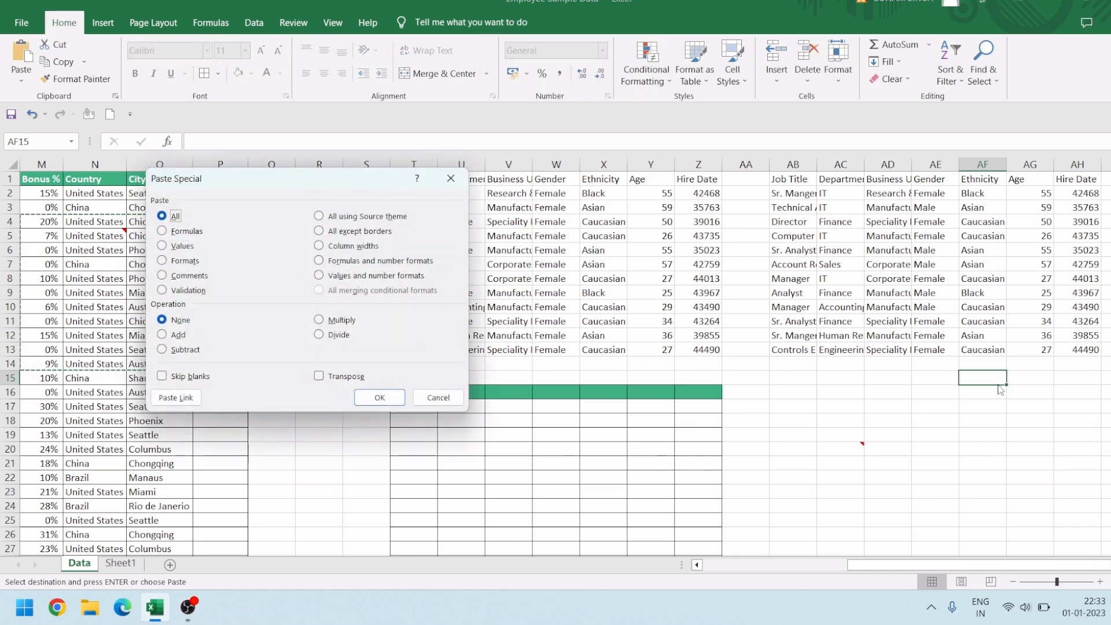
key("n")
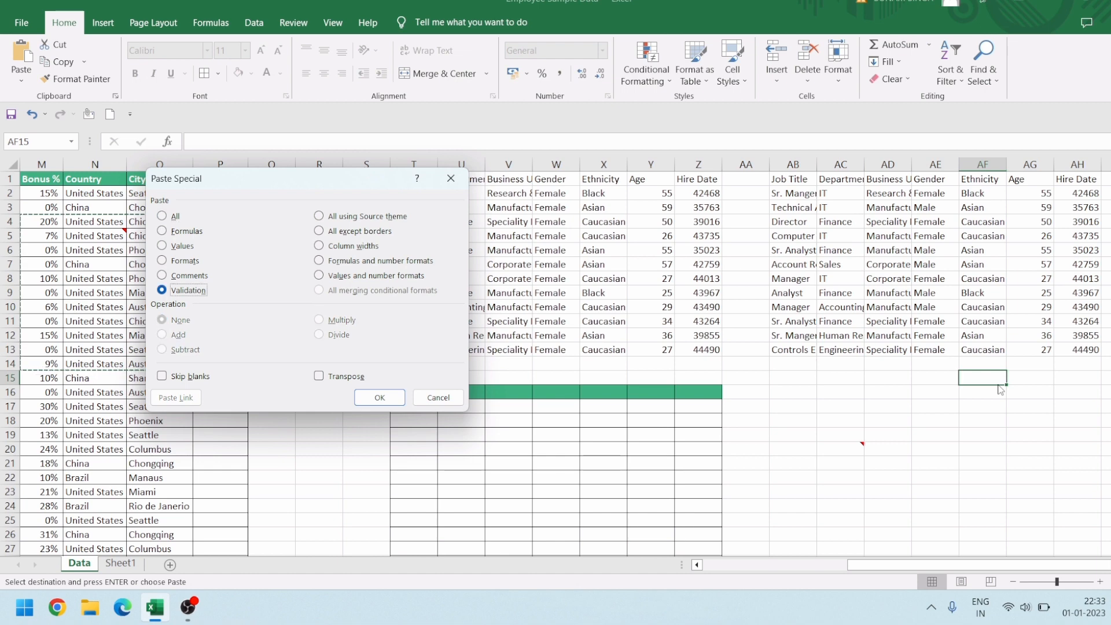
key("Return")
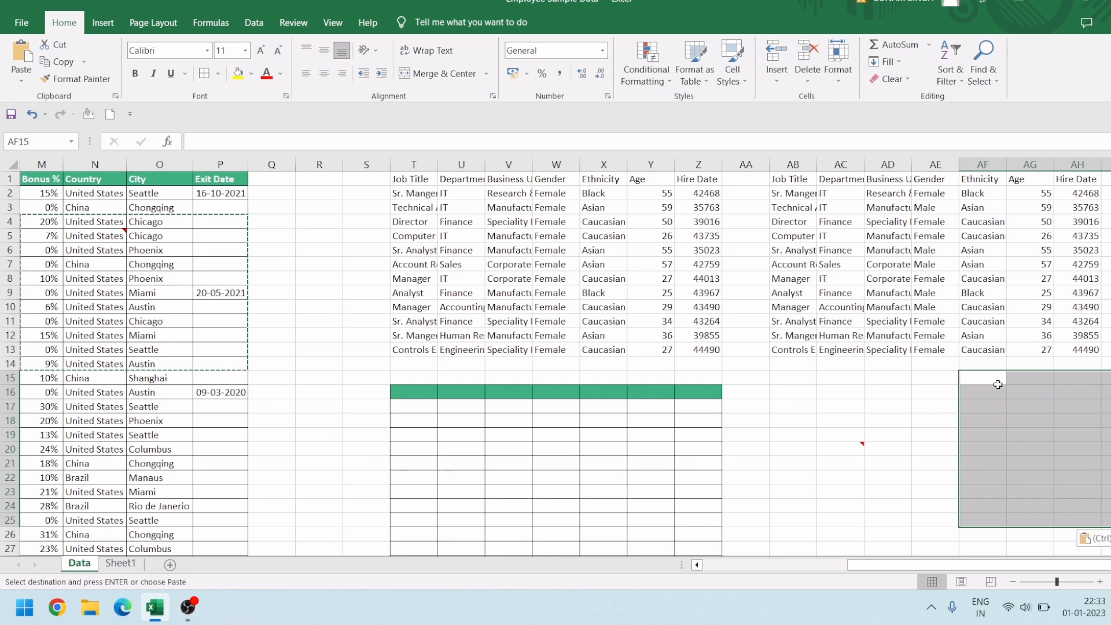
Examine the cells of the range pasted from AF15 to find the one carrying the validation dropdown
key("Right")
key("Right")
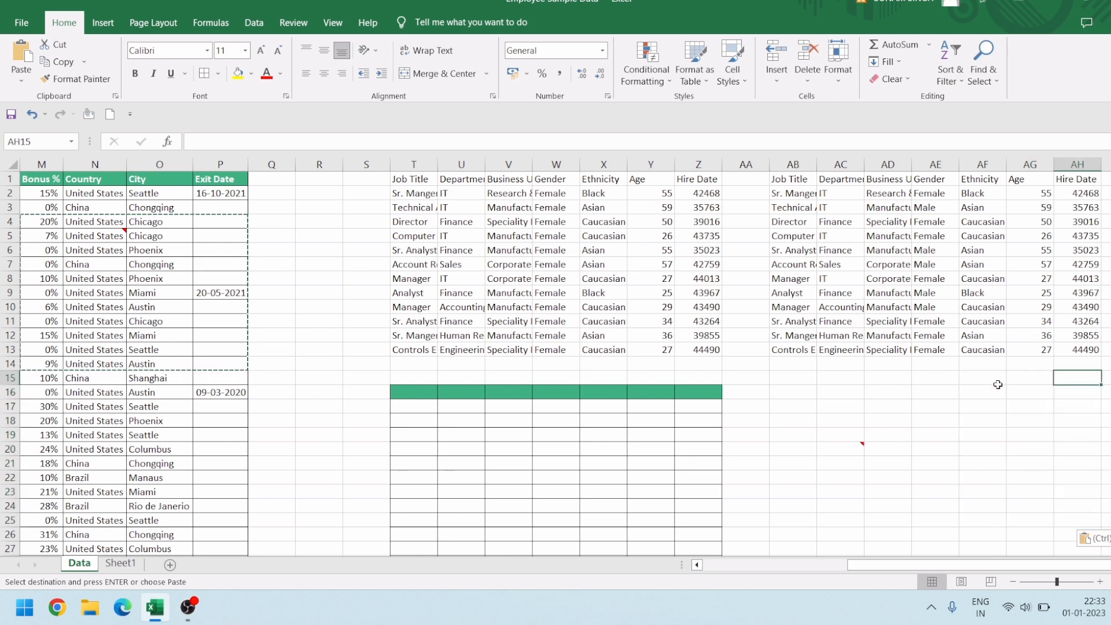
key("Down")
key("Down")
key("Down")
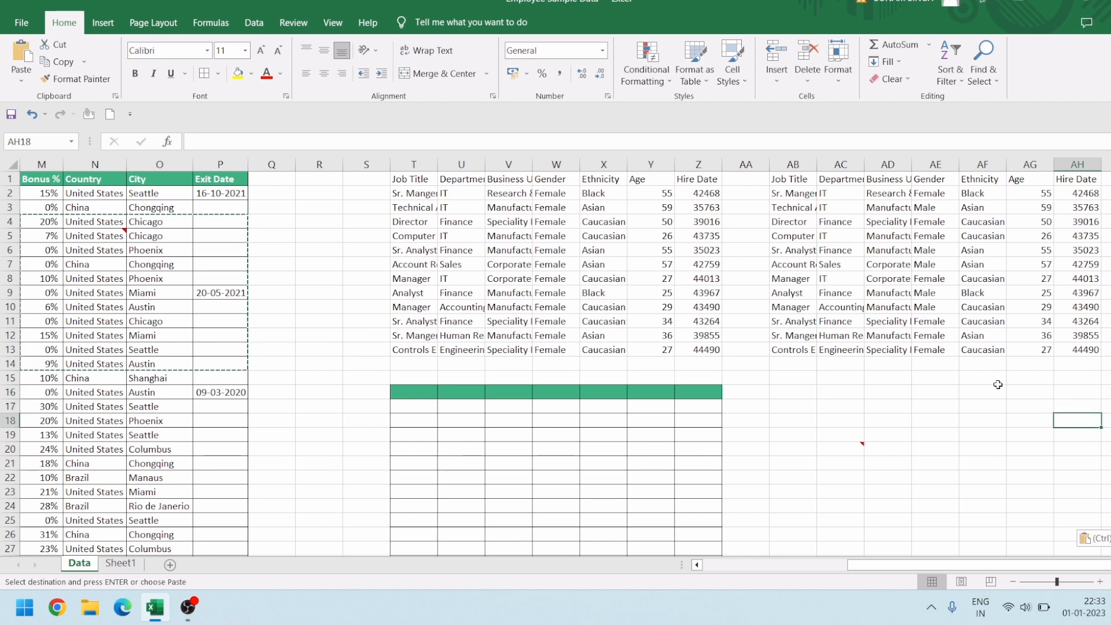
key("Down")
key("Down")
key("Down")
key("Down")
key("Down")
key("Down")
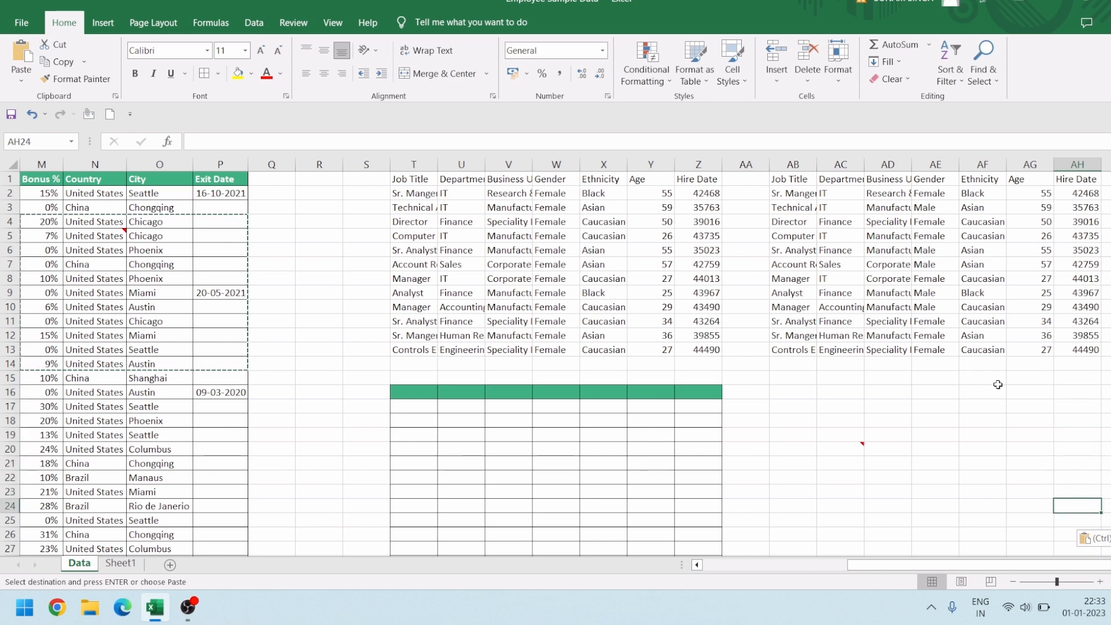
key("Right")
key("Up")
key("Up")
key("Up")
key("Up")
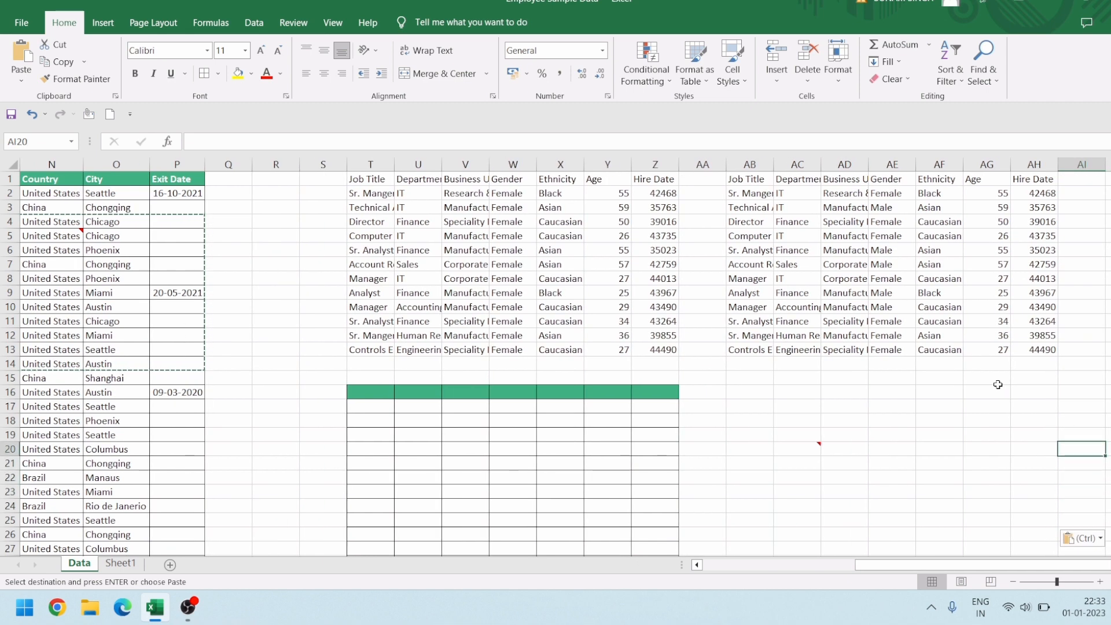
key("Up")
key("Up")
key("Up")
key("Up")
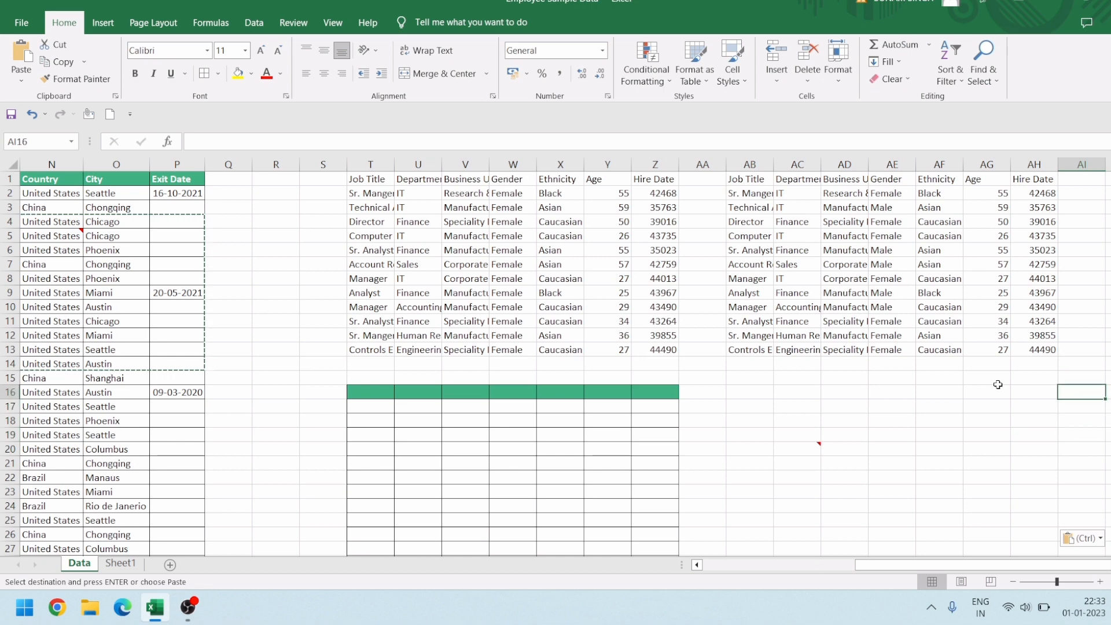
key("Left")
key("Left")
key("Down")
key("Down")
key("Down")
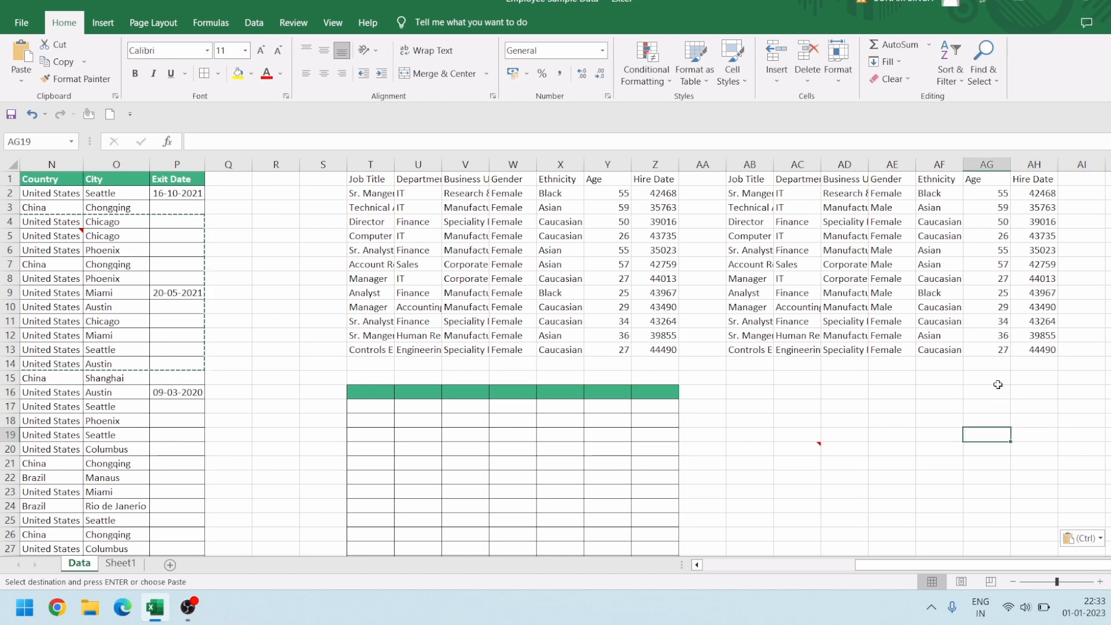
Choose China from the pasted validation dropdown in cell AG18
key("Up")
left_click(1018, 421)
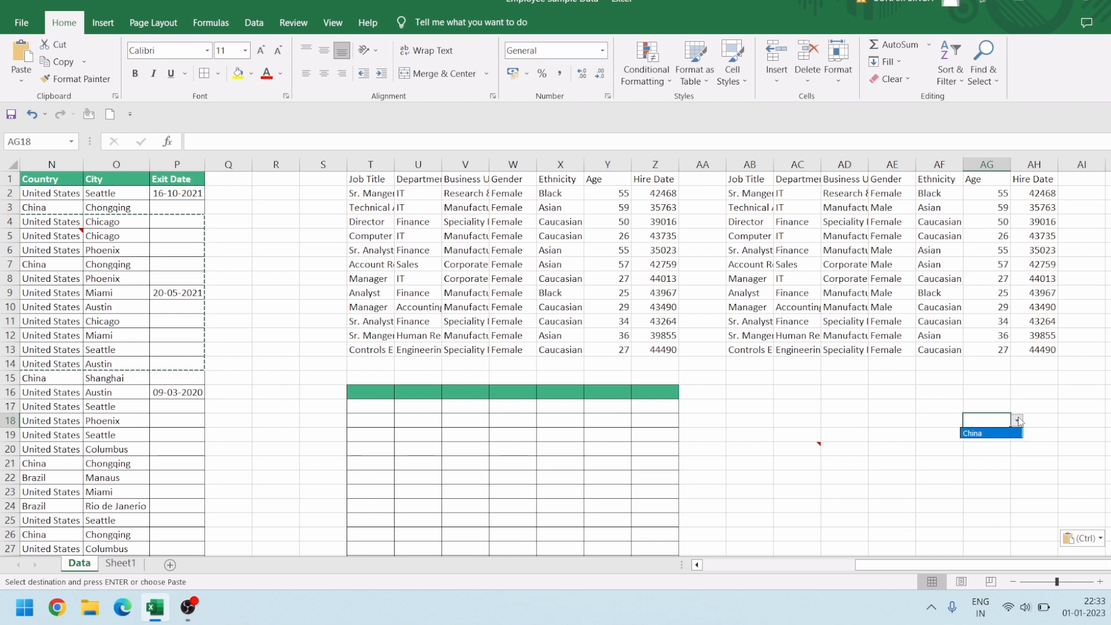
left_click(992, 435)
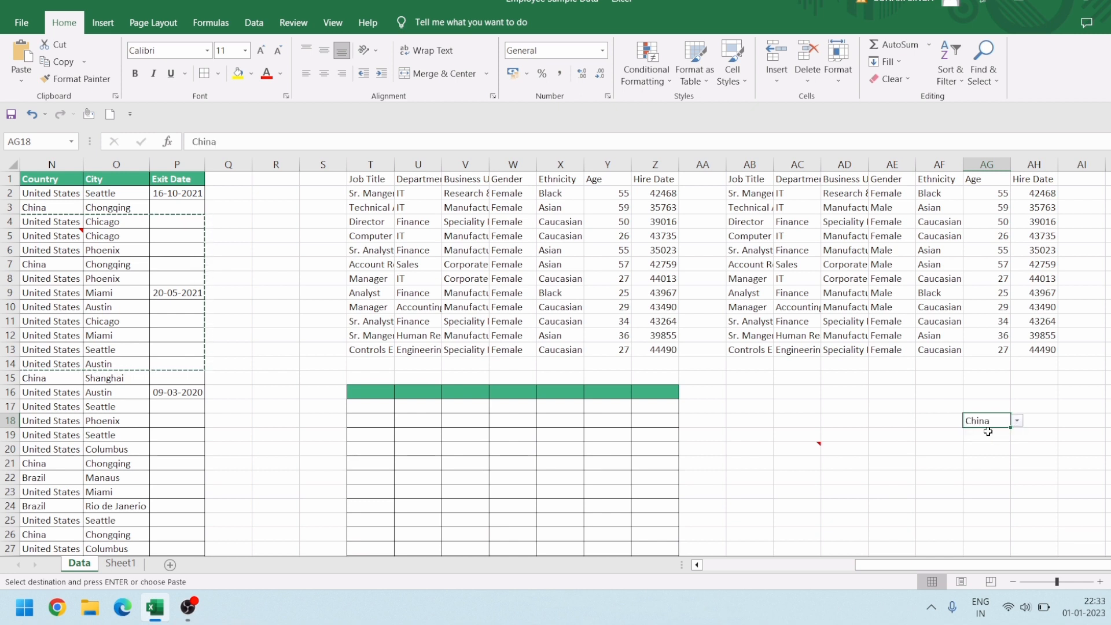
Try pasting the copied range M4:P14 at cell N19 with the Paste Special option All using Source theme, and undo the paste
left_click(900, 433)
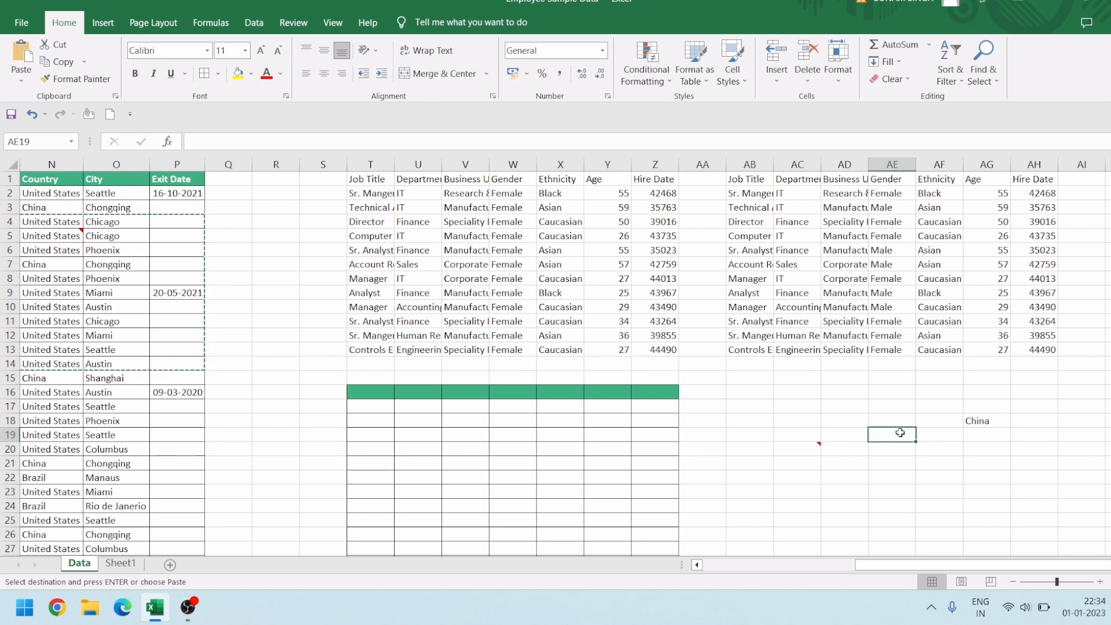
key("Left")
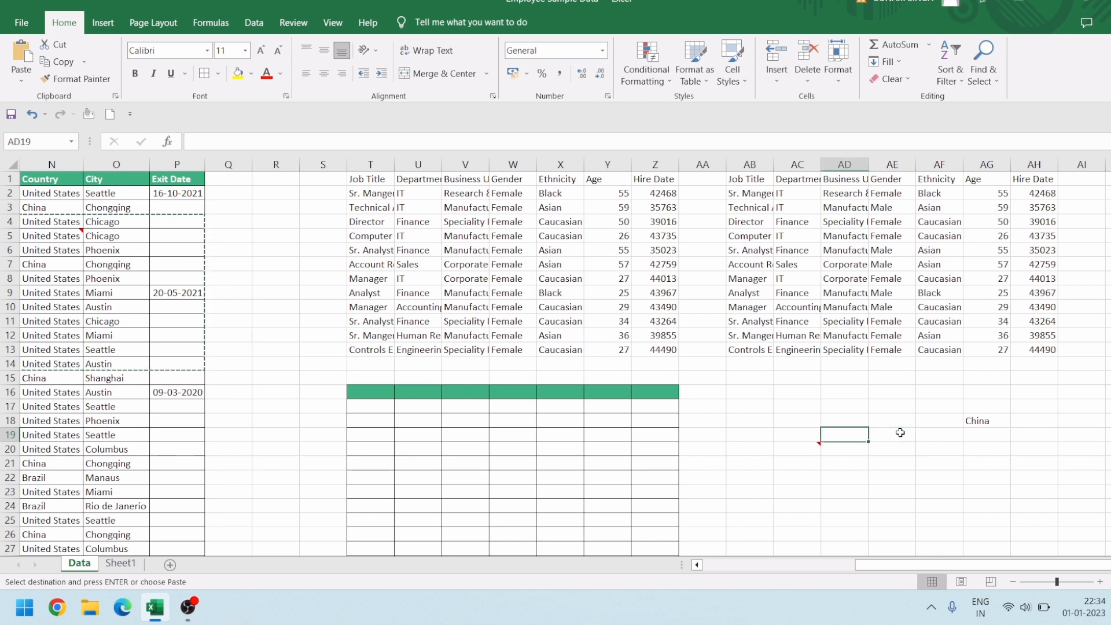
key("Left")
key("Left")
key("Left")
key("Left")
key("Left")
key("Left")
key("Left")
key("Left")
key("Left")
key("Left")
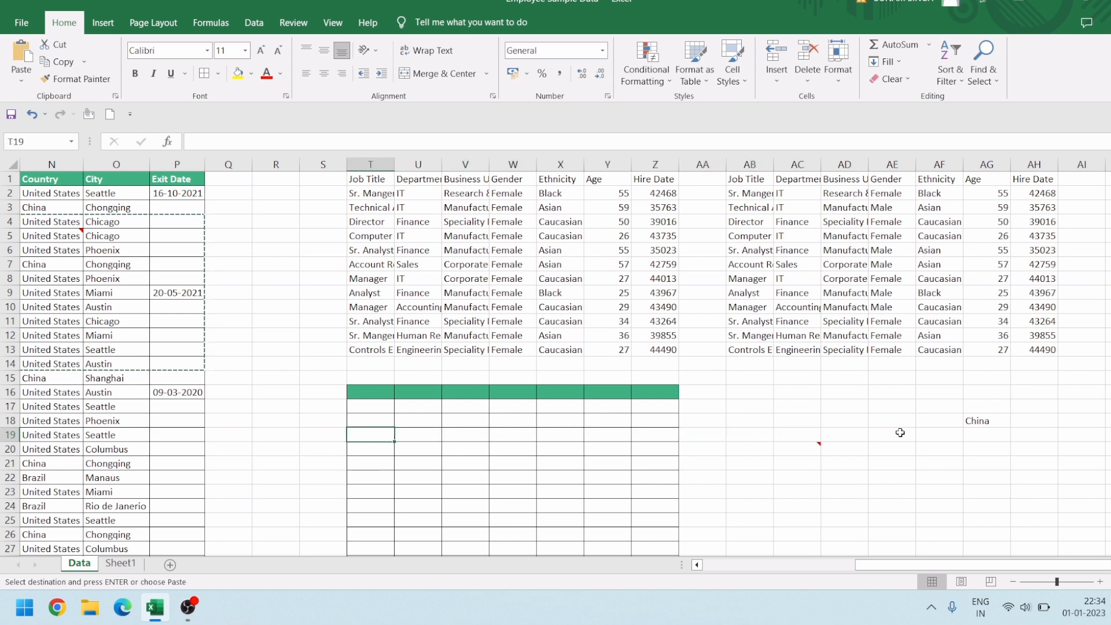
key("Left")
key("Left")
key("Left")
key("Left")
key("Left")
key("Left")
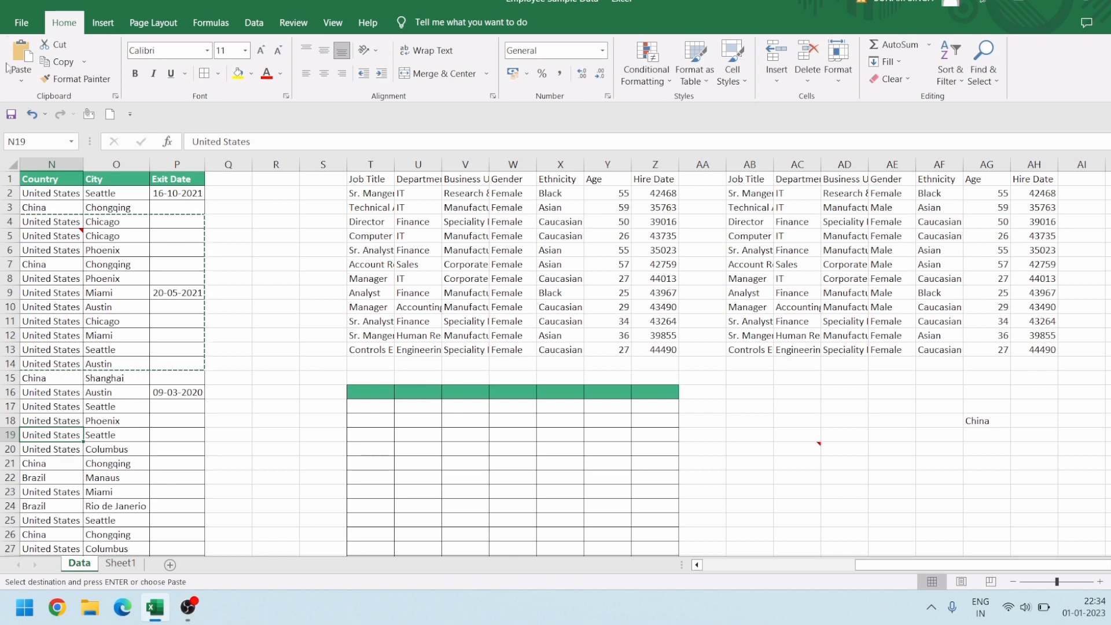
left_click(21, 81)
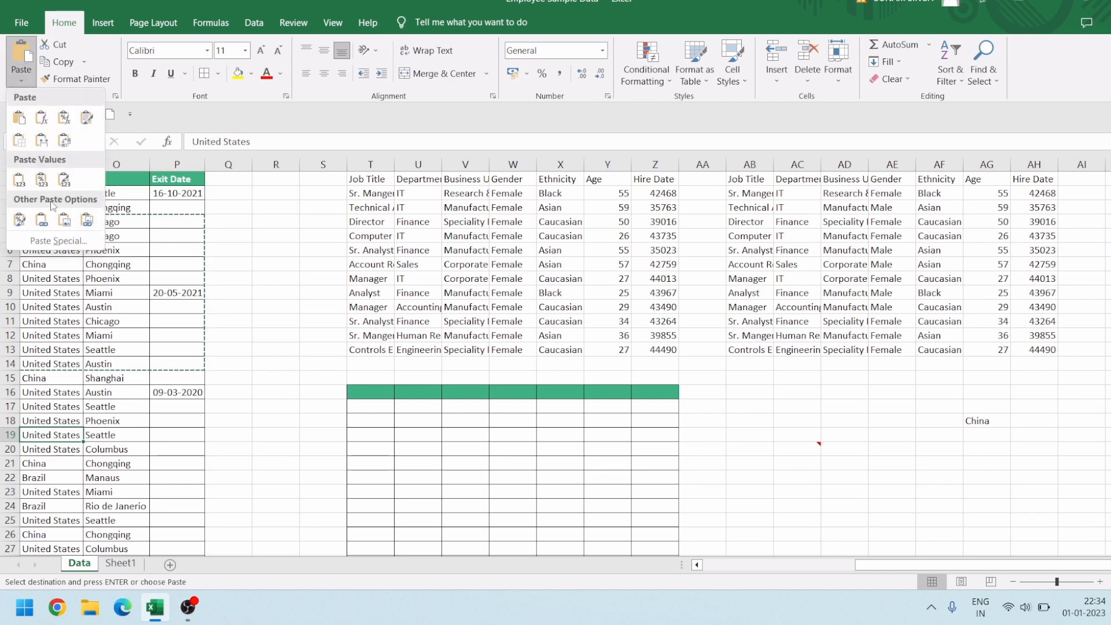
left_click(57, 240)
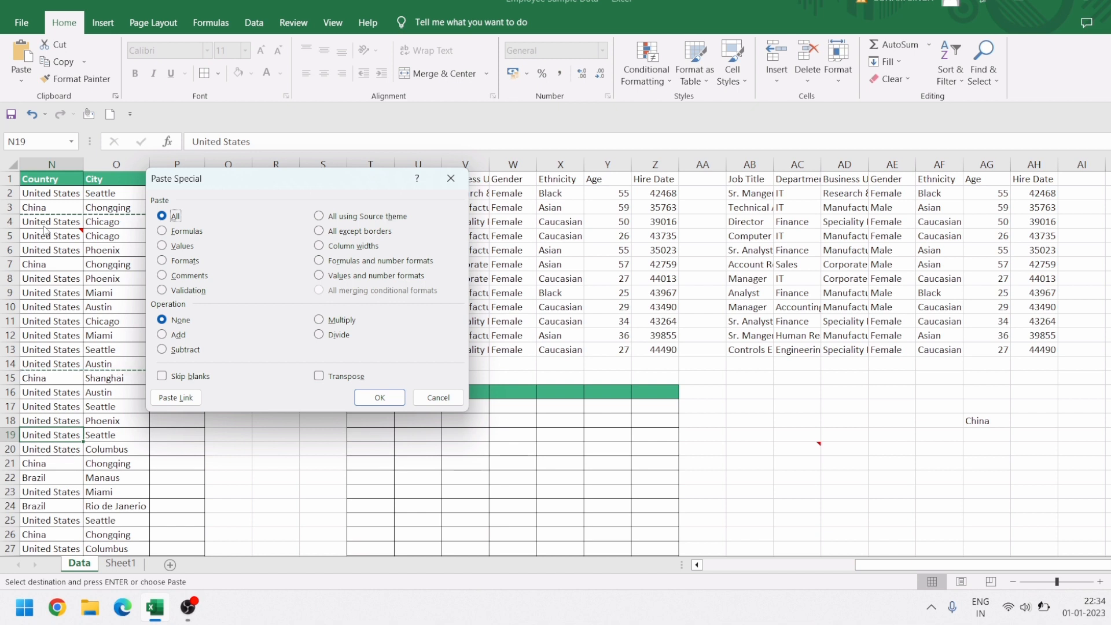
left_click(320, 217)
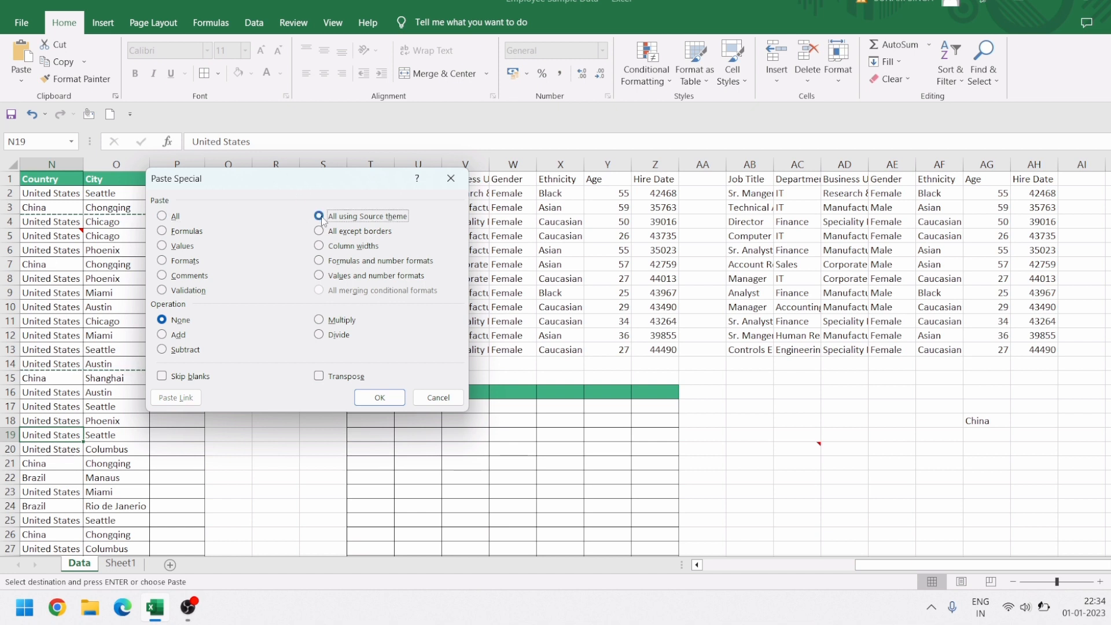
left_click(379, 396)
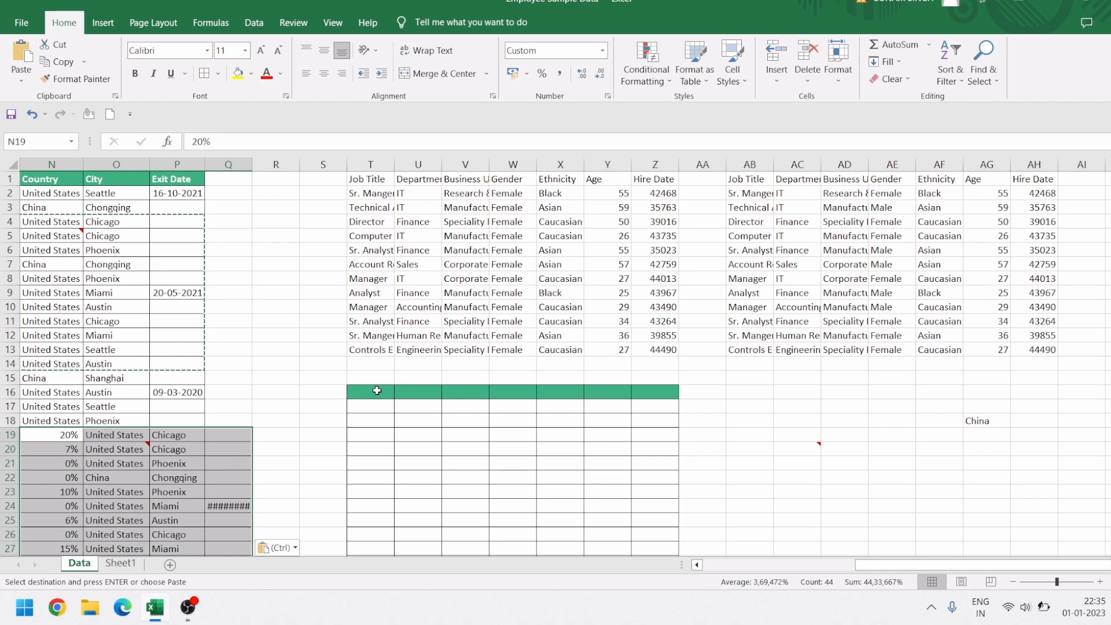
key("ctrl+z")
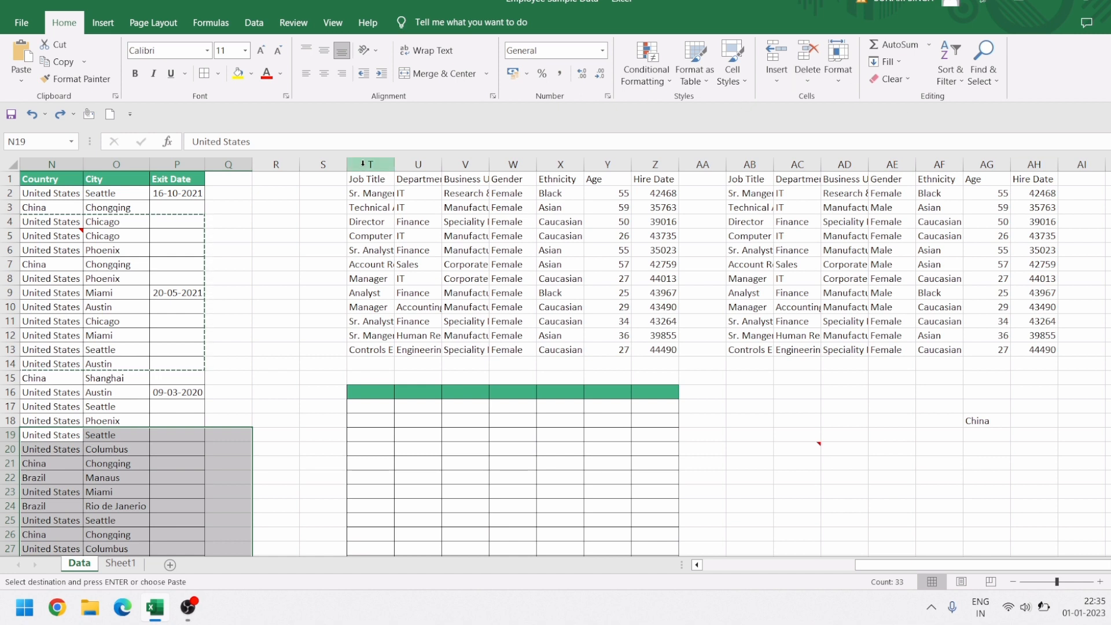
Delete columns T through AH containing the earlier paste results
left_click_drag(370, 164, 1037, 257)
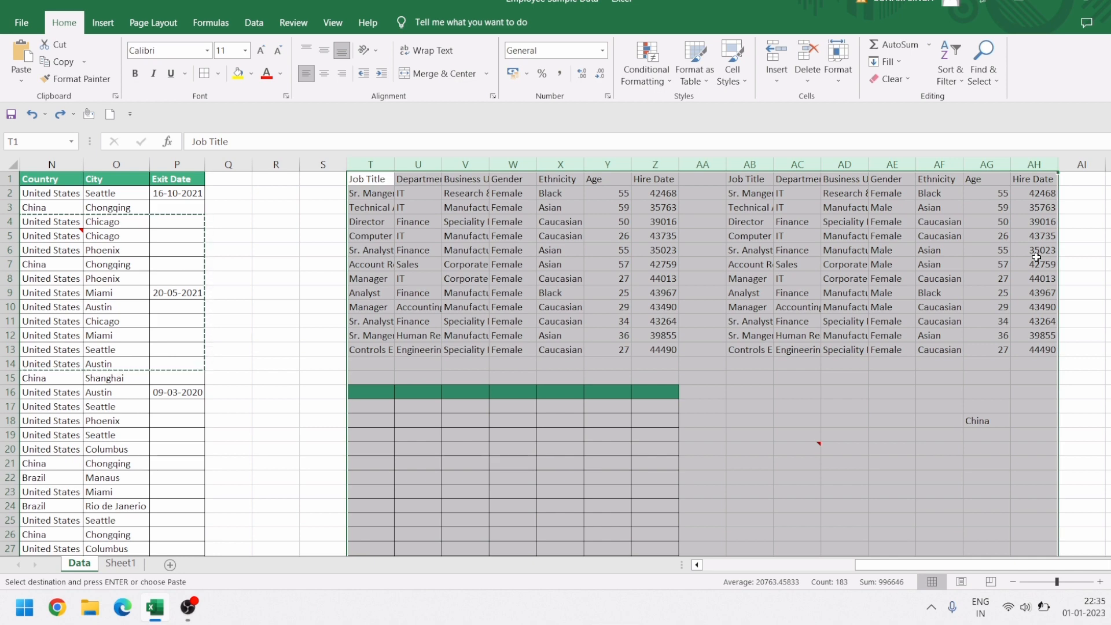
key("ctrl+minus")
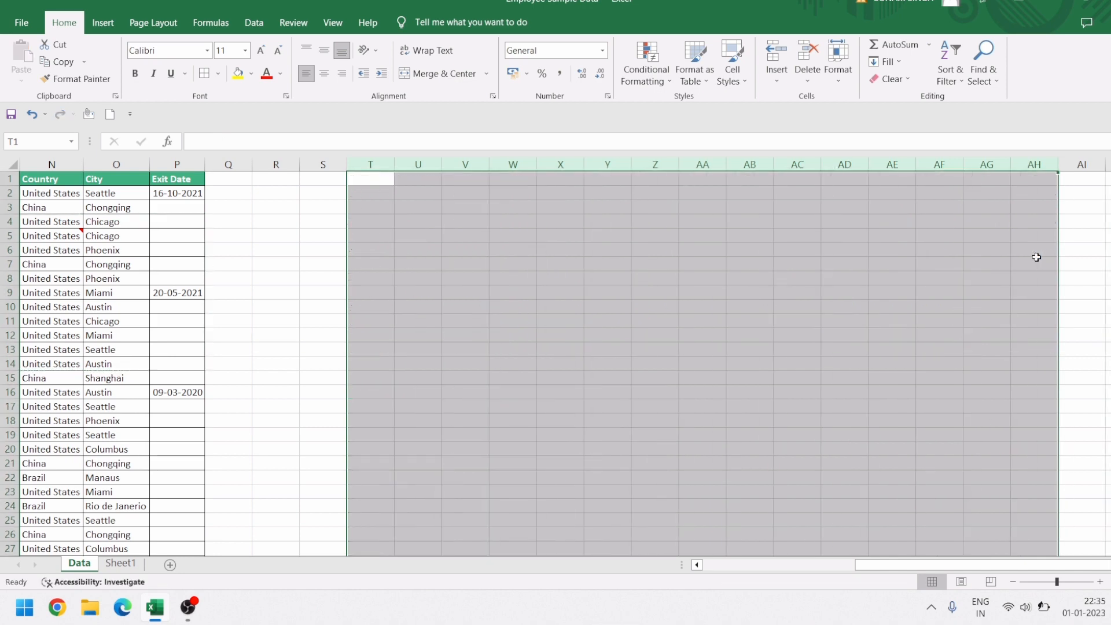
Copy the range N1:P13 and paste it at cell T1 with the Paste Special option All using Source theme
left_click(377, 181)
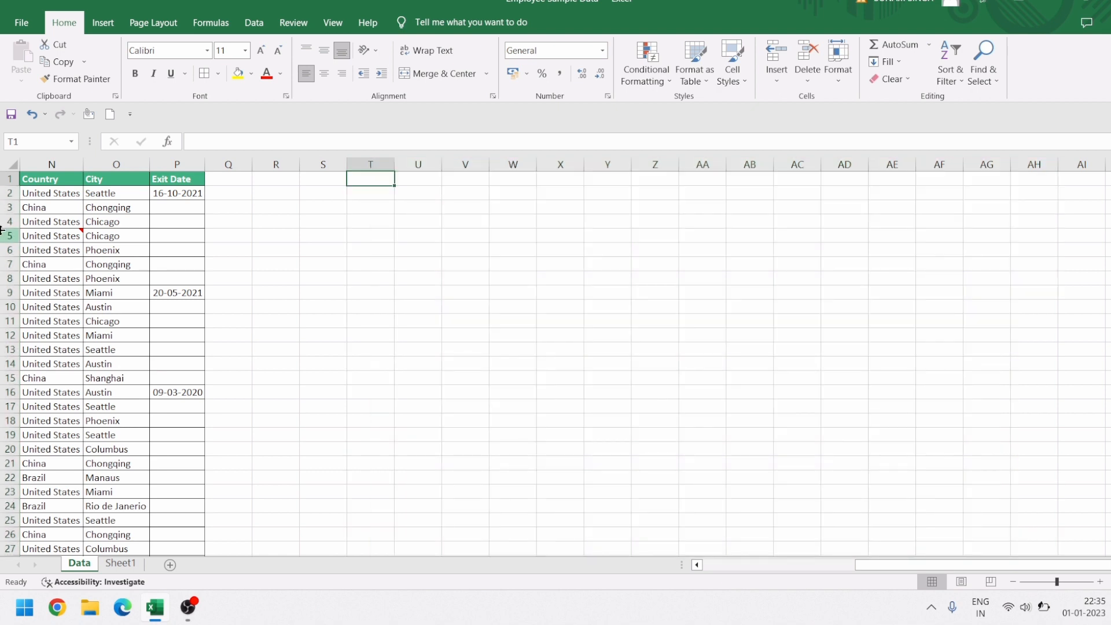
left_click_drag(45, 180, 162, 353)
key("ctrl+c")
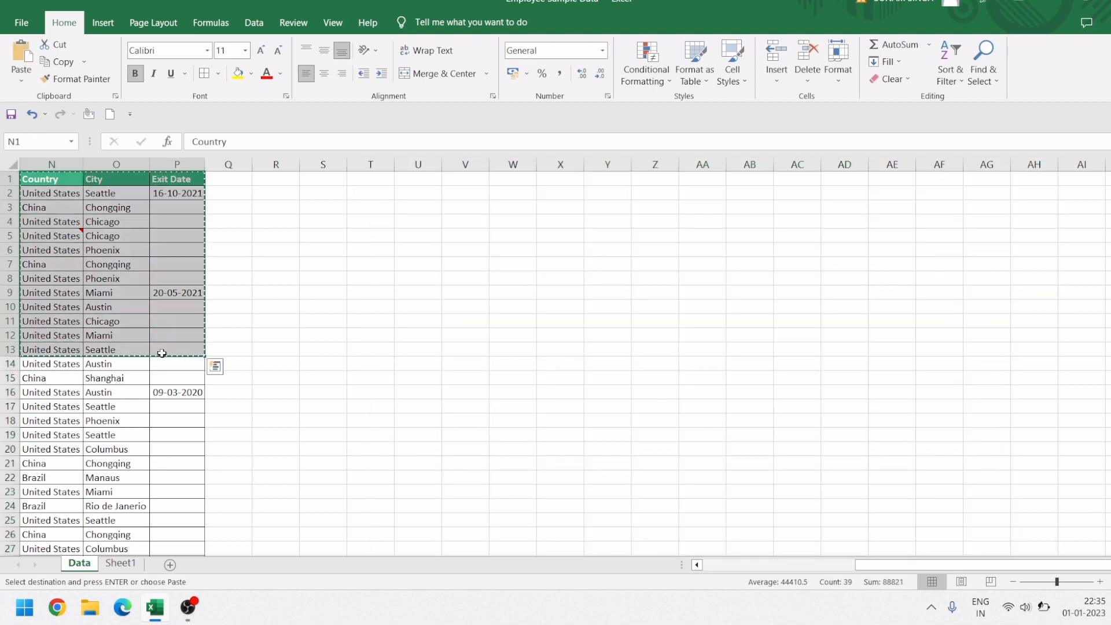
left_click(371, 179)
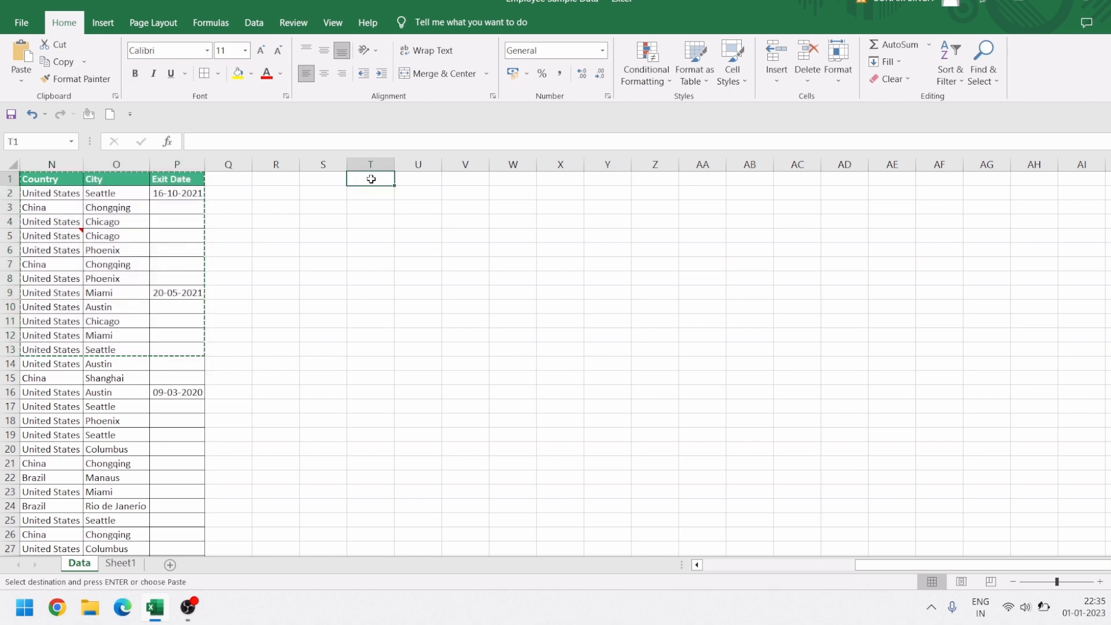
key("alt+e")
key("s")
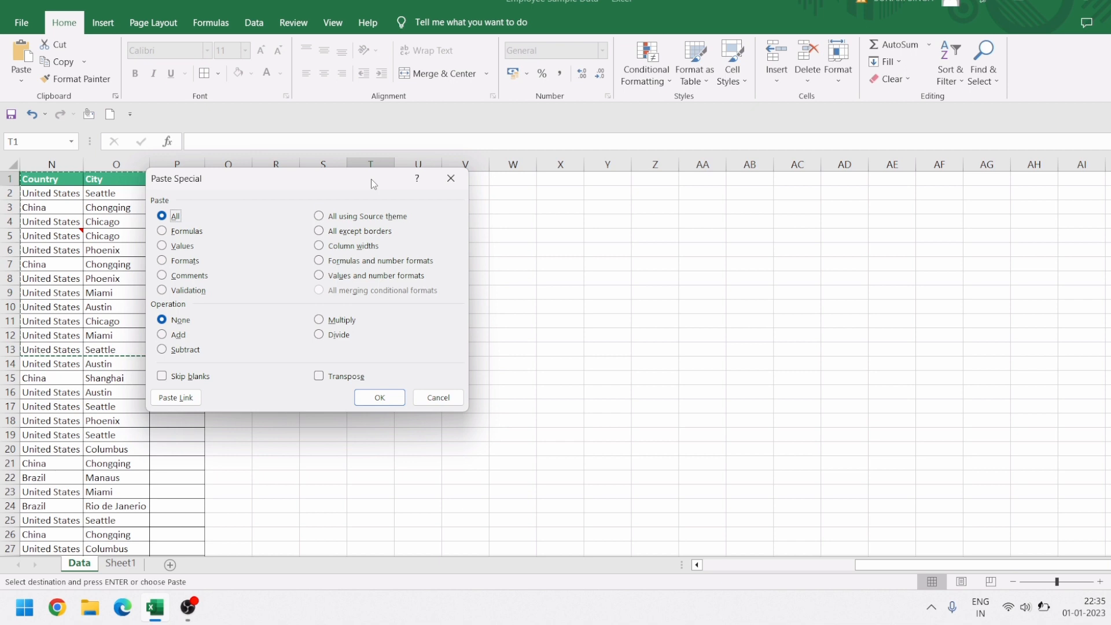
key("h")
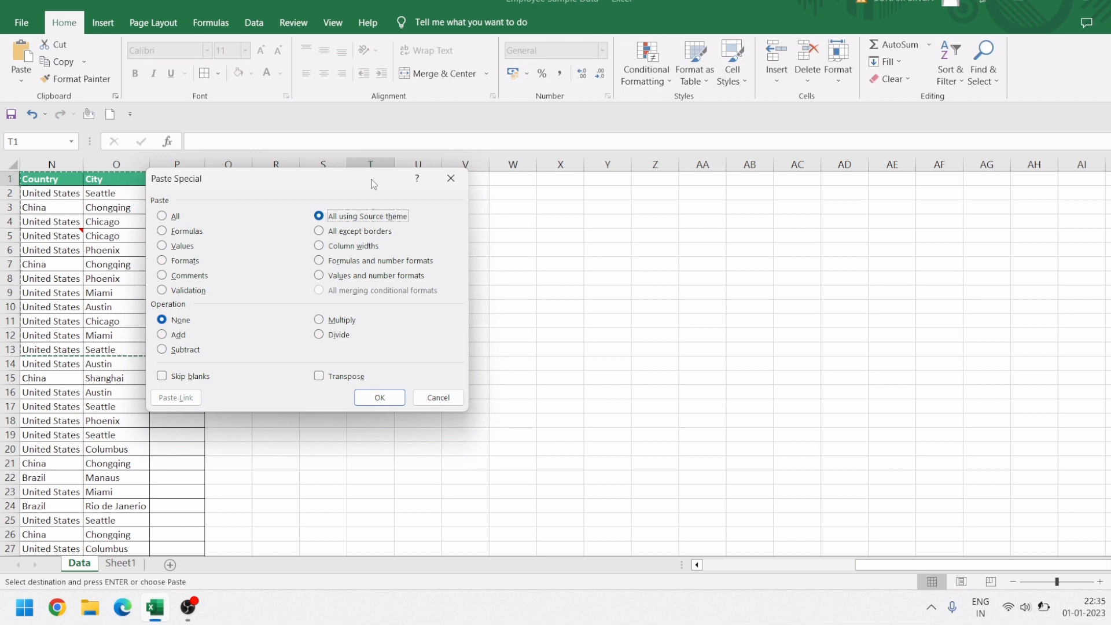
key("Return")
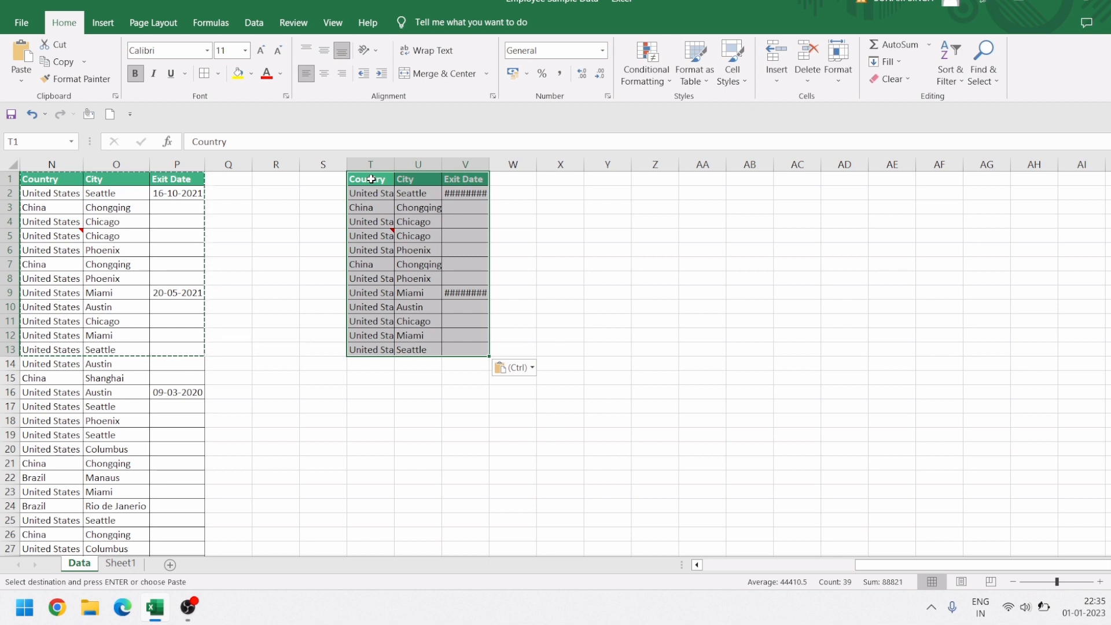
left_click(367, 263)
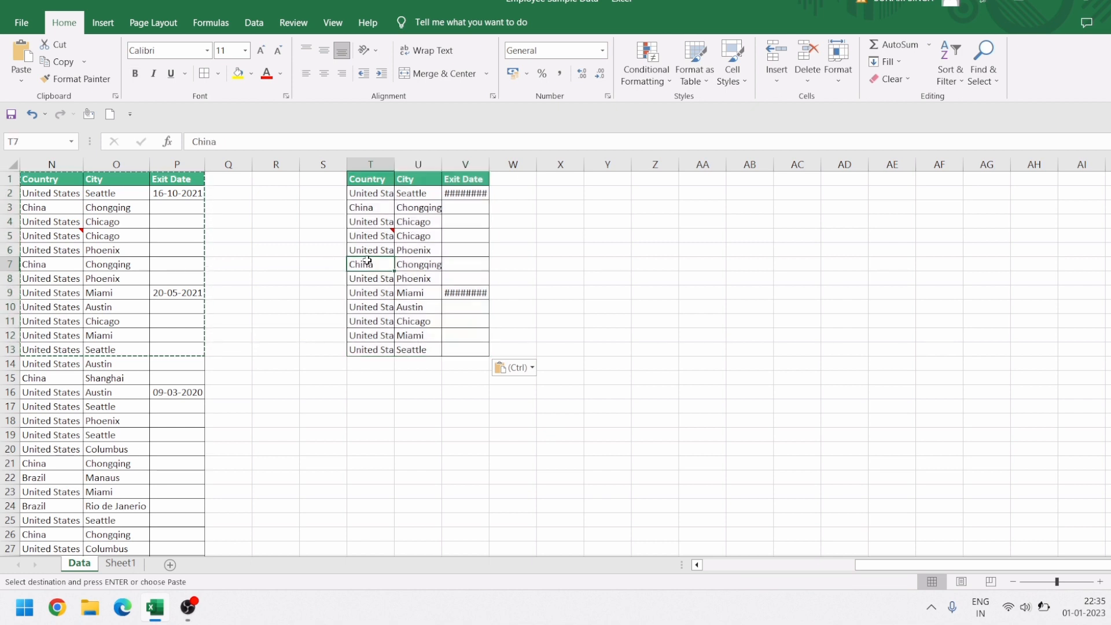
left_click(56, 272)
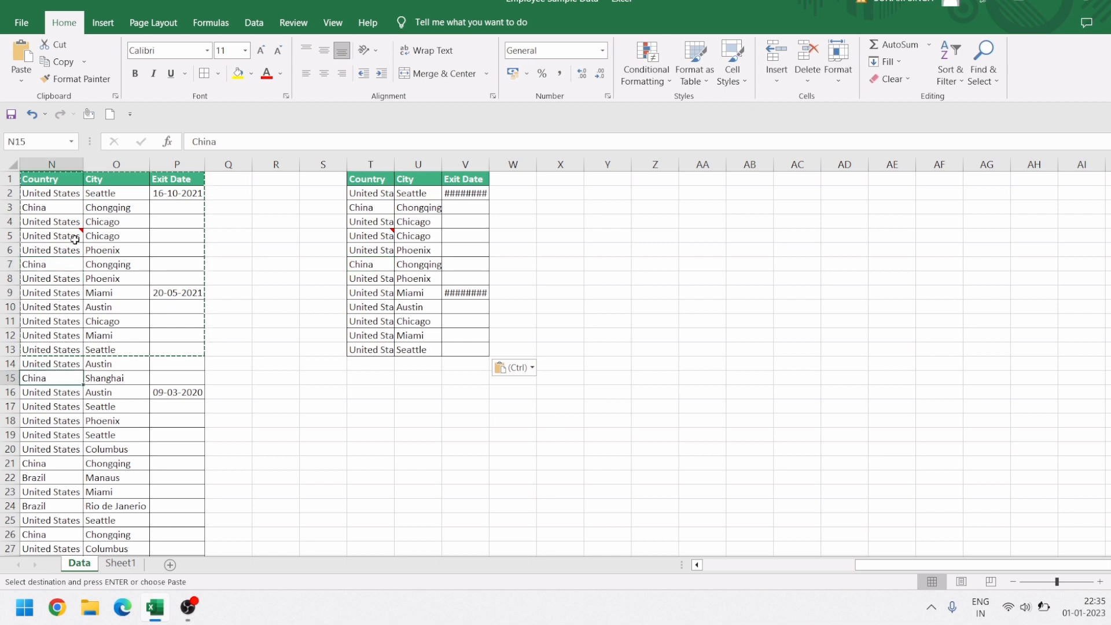
left_click(563, 191)
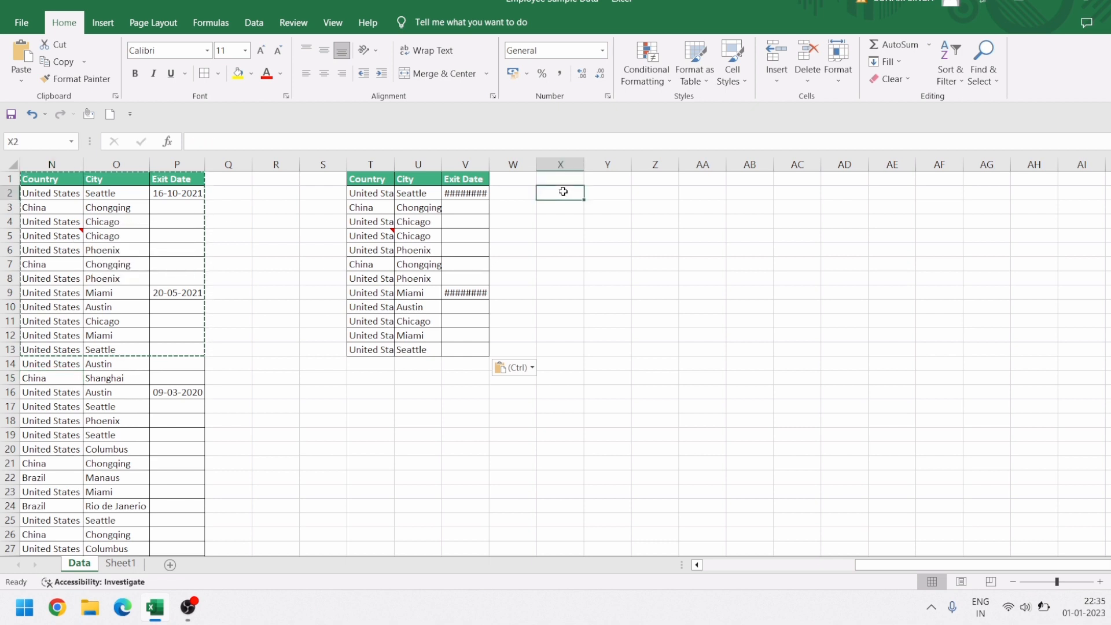
key("ctrl+alt+v")
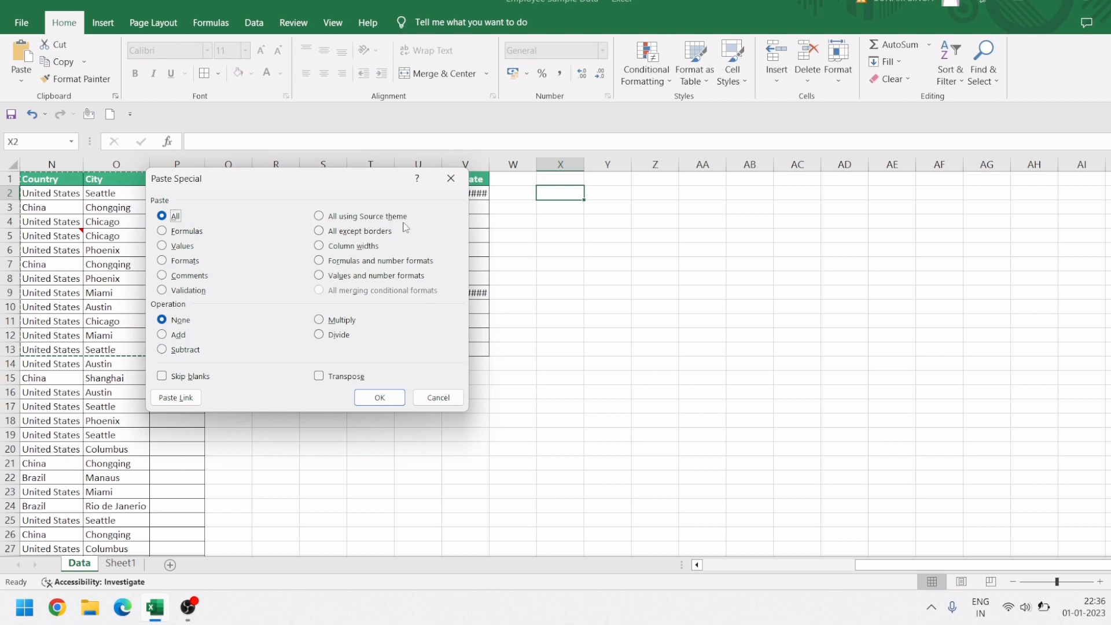
left_click(453, 180)
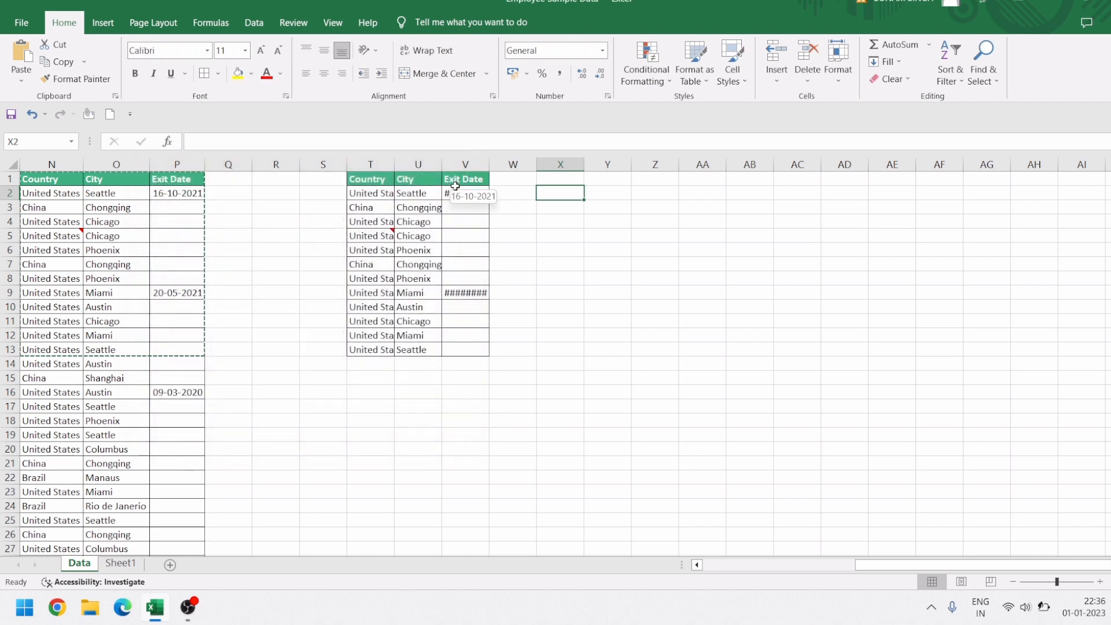
Paste the copied range N1:P13 at cell X1 with the Paste Special option All except borders
left_click(563, 177)
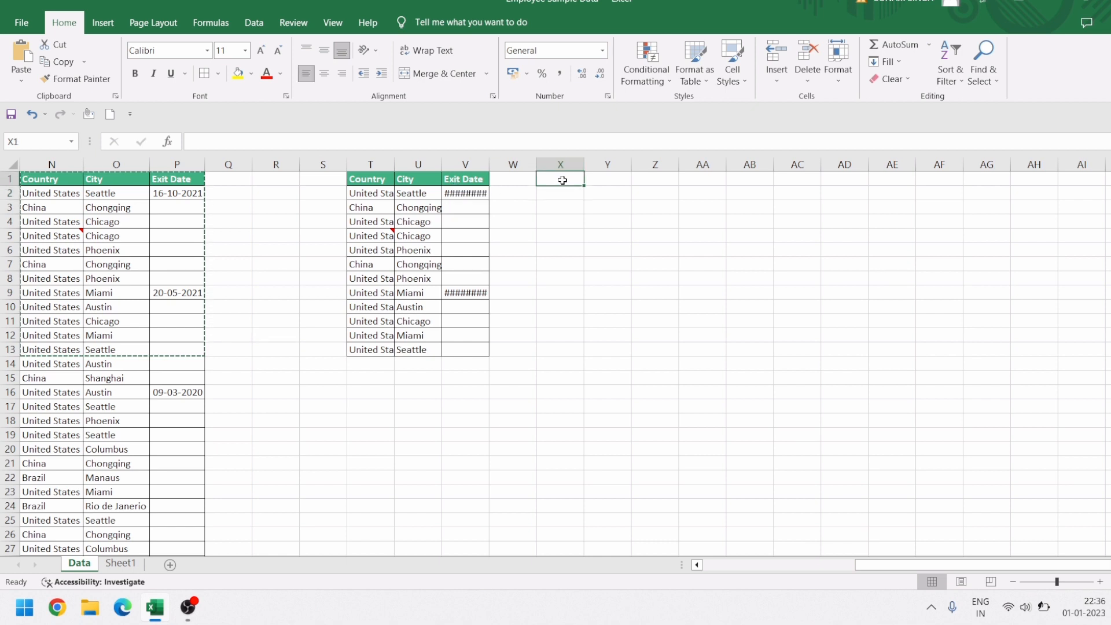
key("alt")
key("Escape")
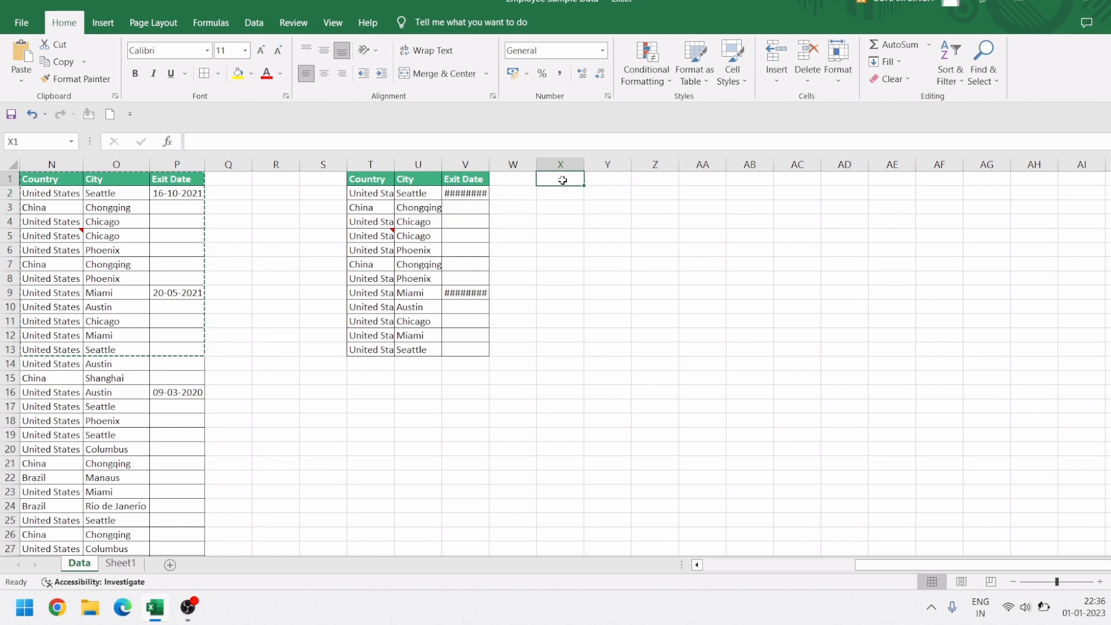
key("ctrl+alt+v")
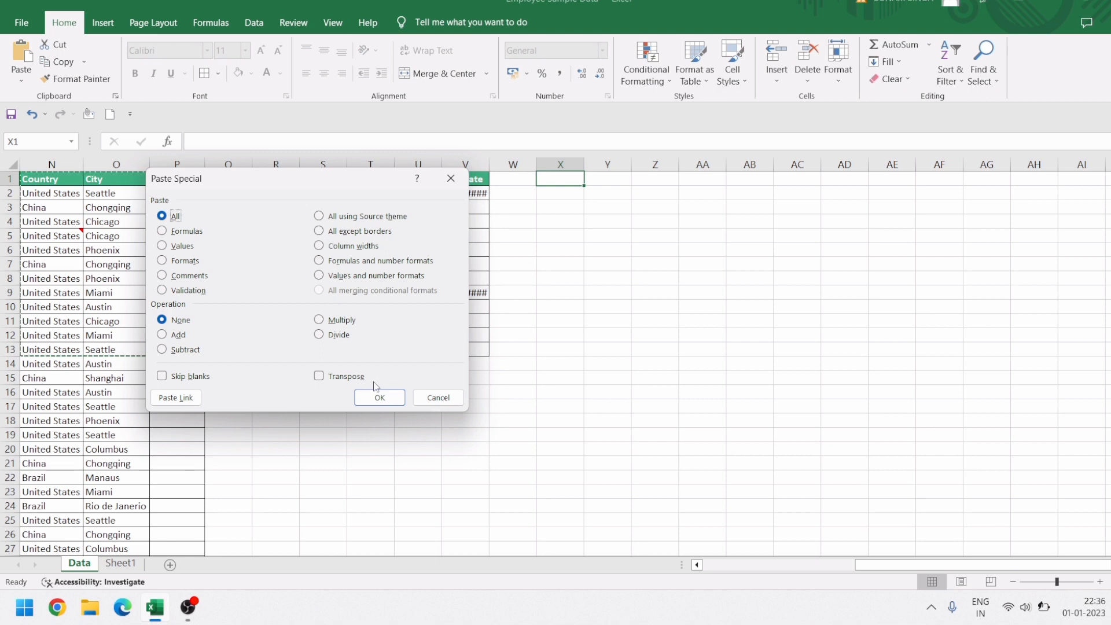
left_click(319, 231)
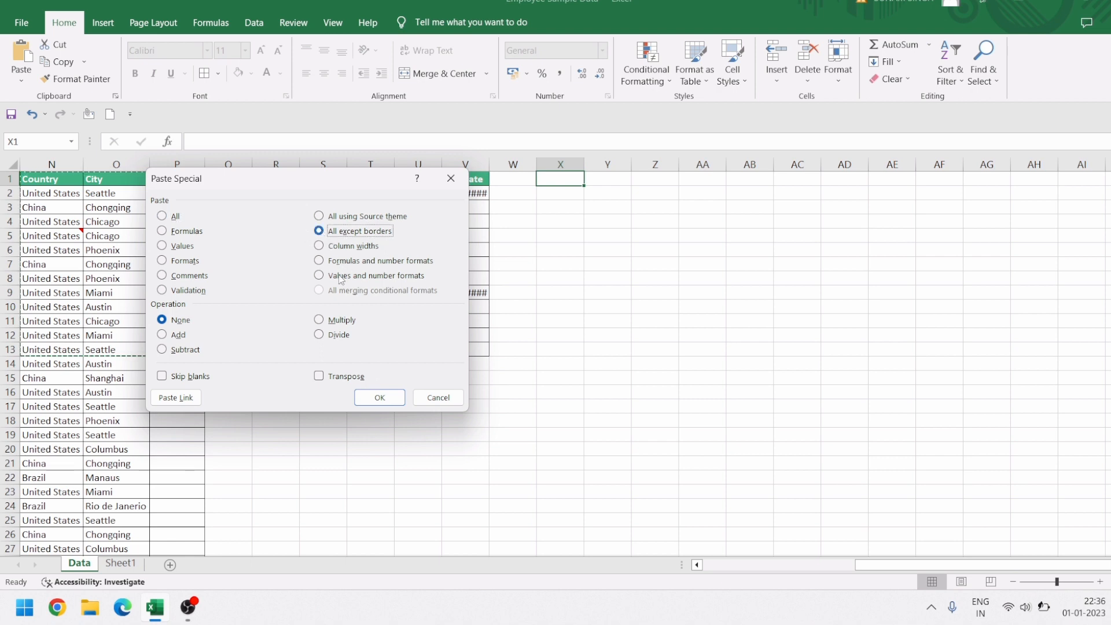
left_click(379, 398)
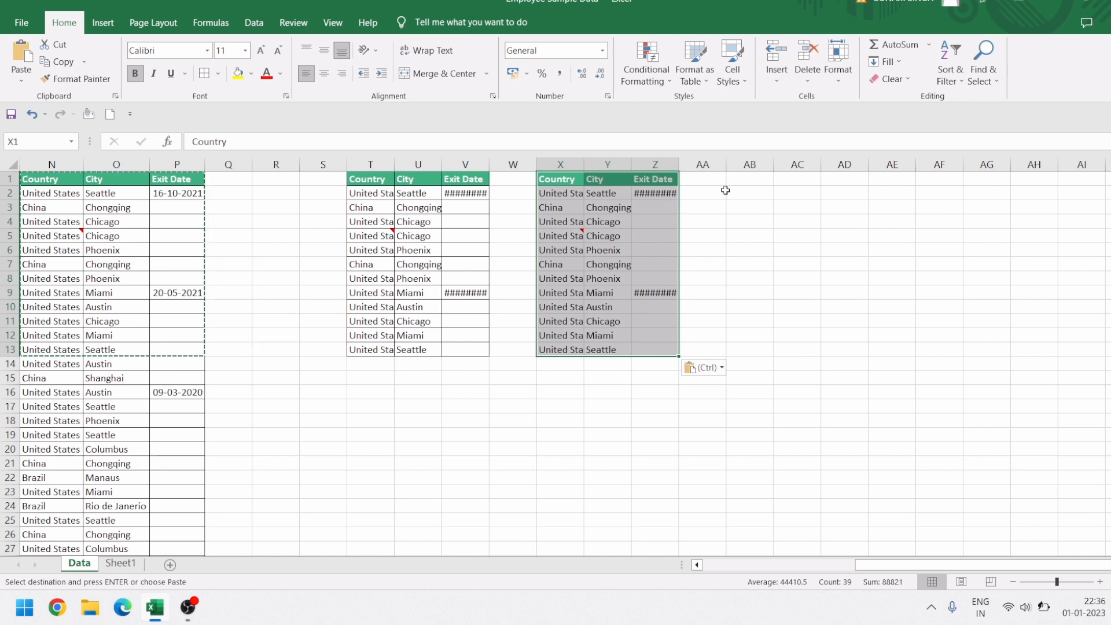
left_click(744, 182)
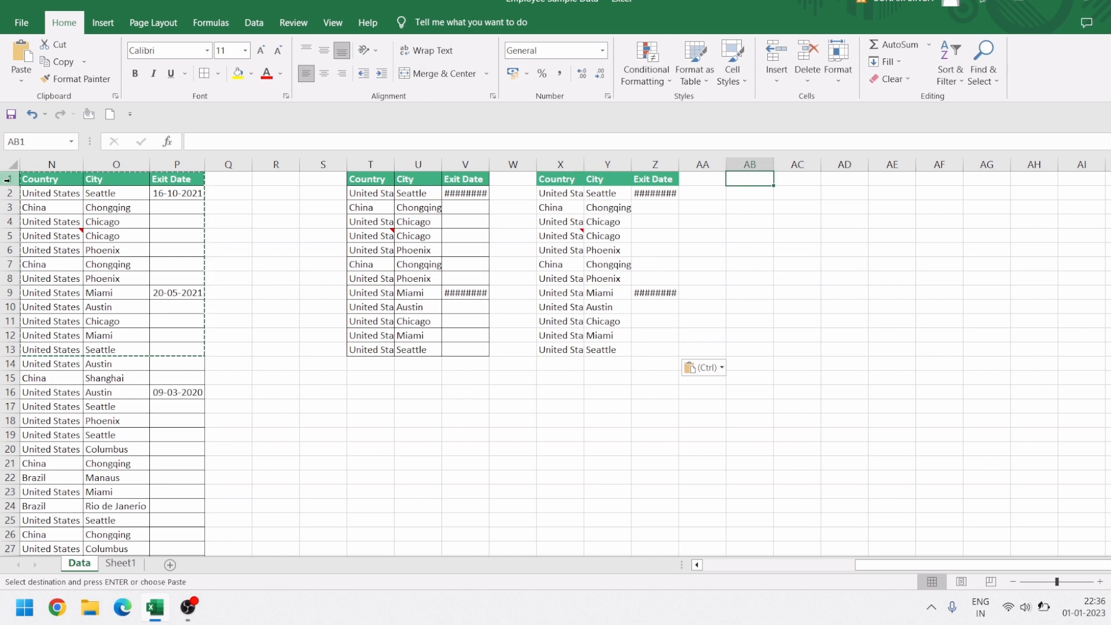
key("alt")
key("e")
key("s")
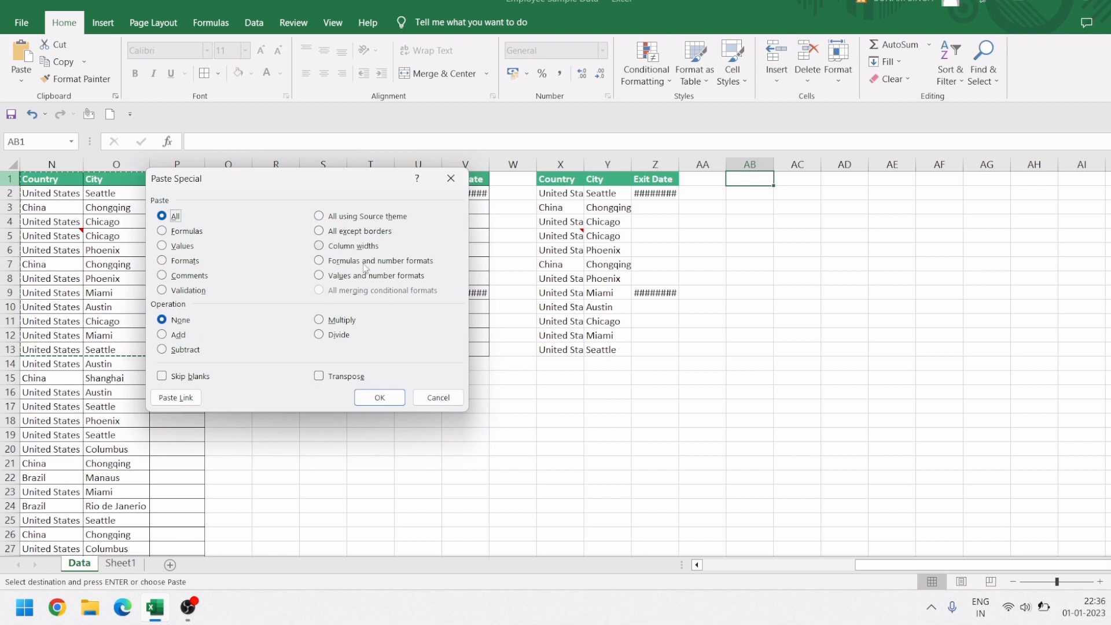
left_click(437, 398)
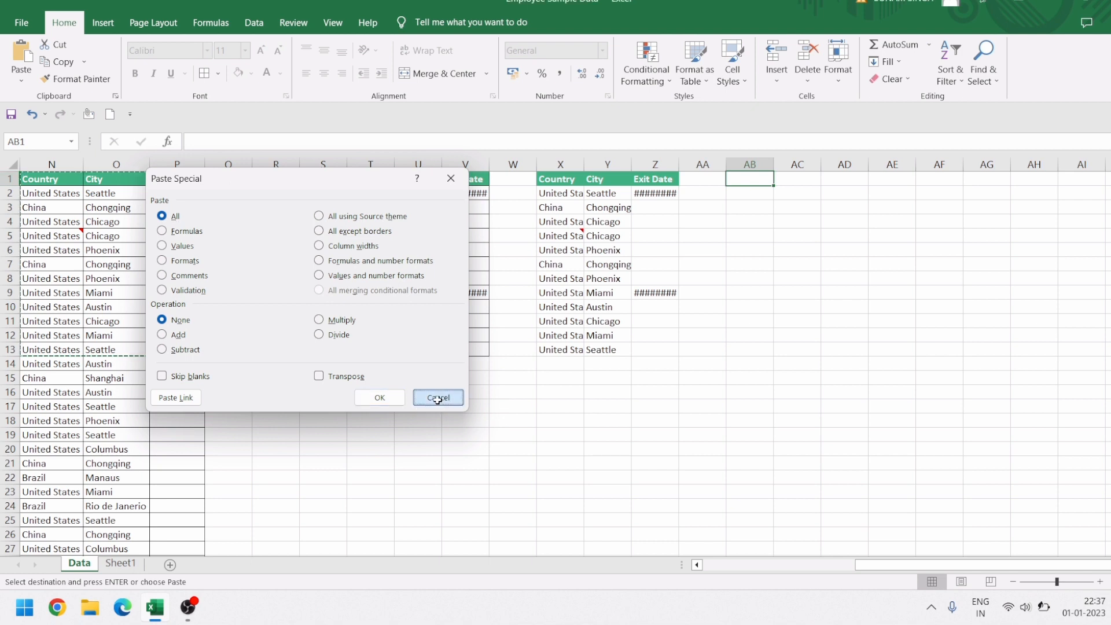
Apply the source range's column widths to the copy starting at cell X1 through Paste Special
left_click(556, 176)
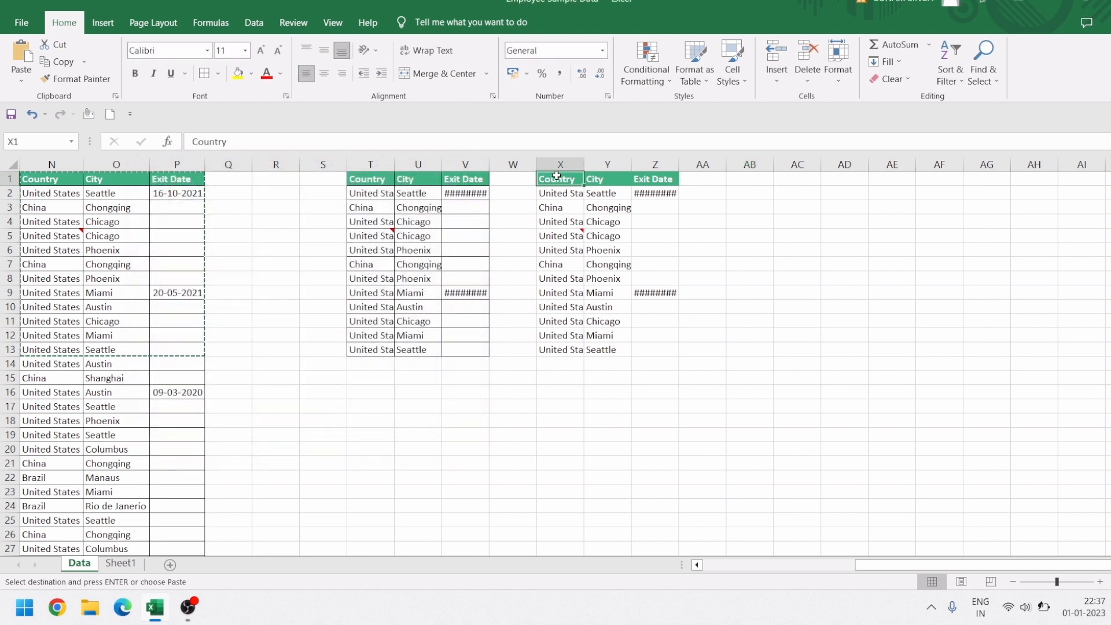
key("alt")
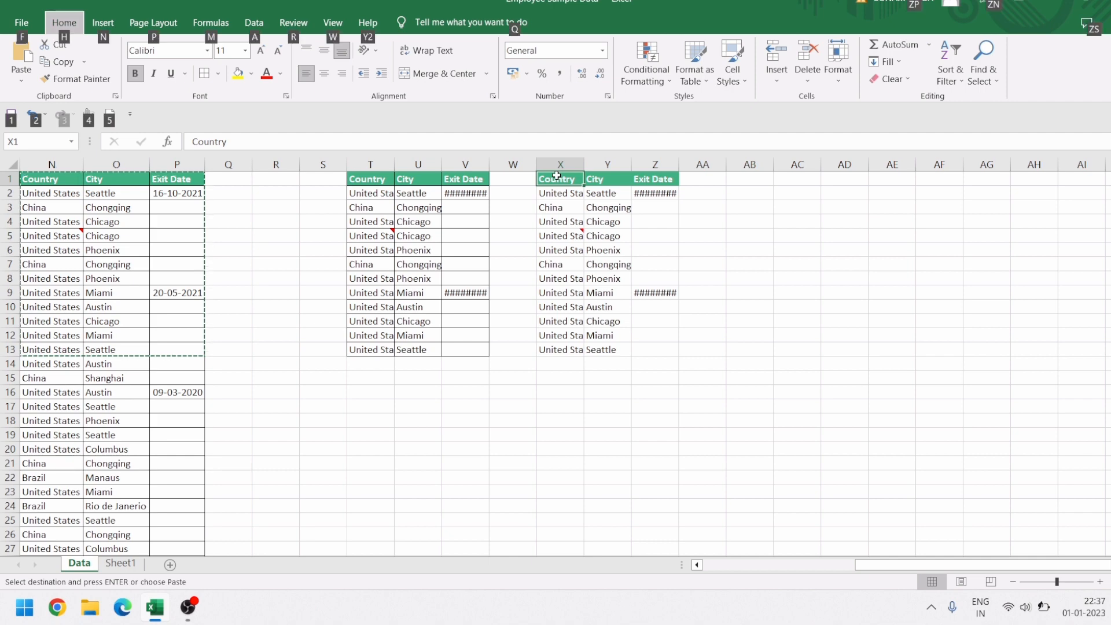
key("e")
key("s")
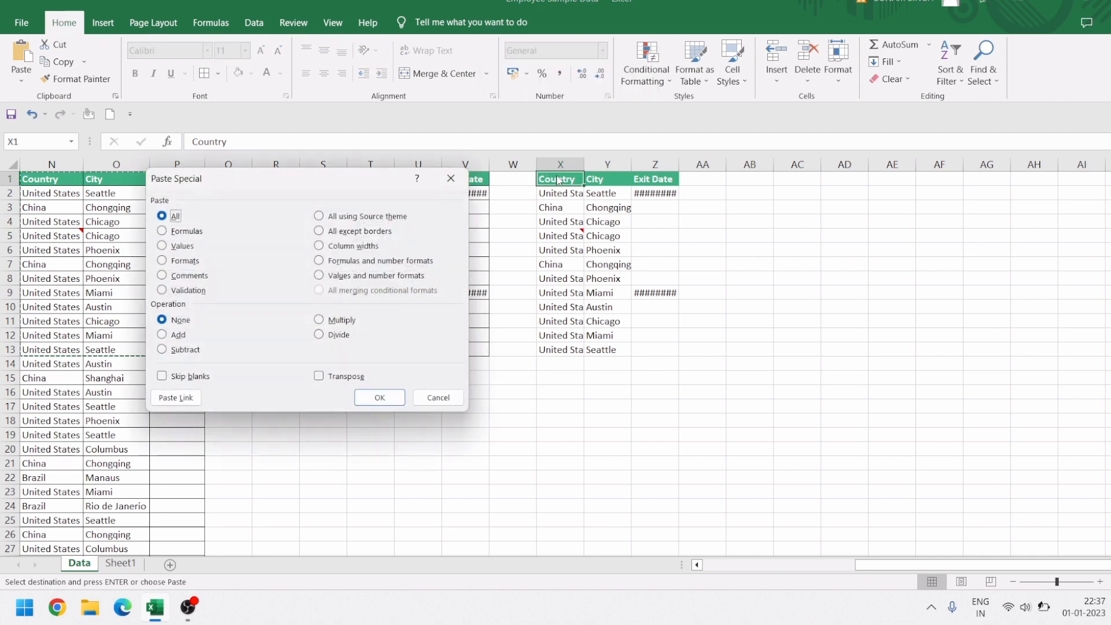
left_click(318, 245)
left_click(380, 397)
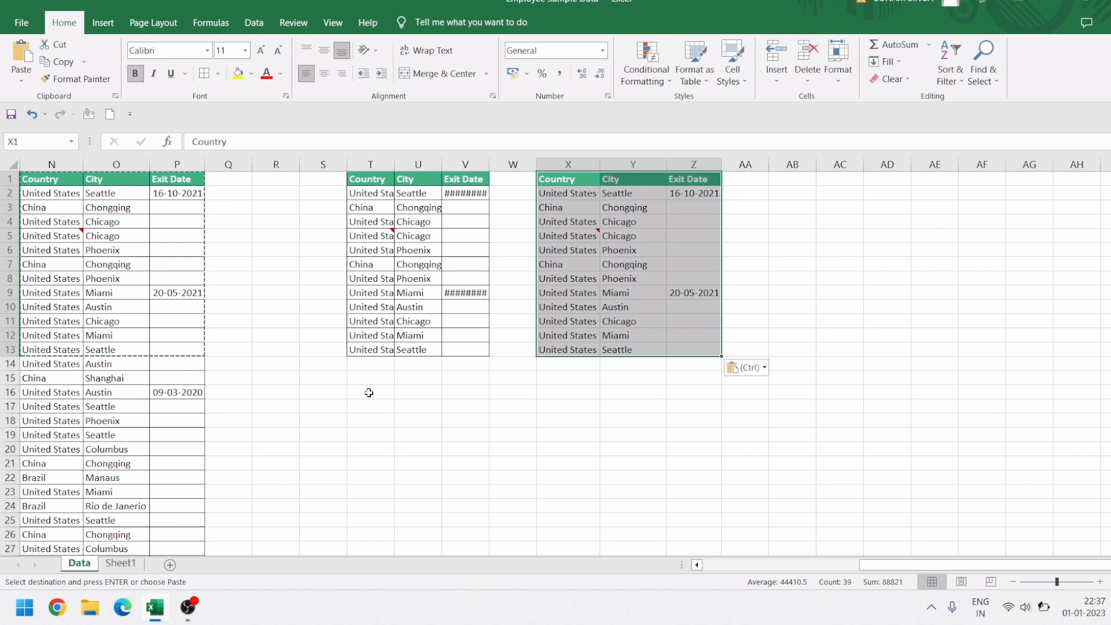
left_click(61, 249)
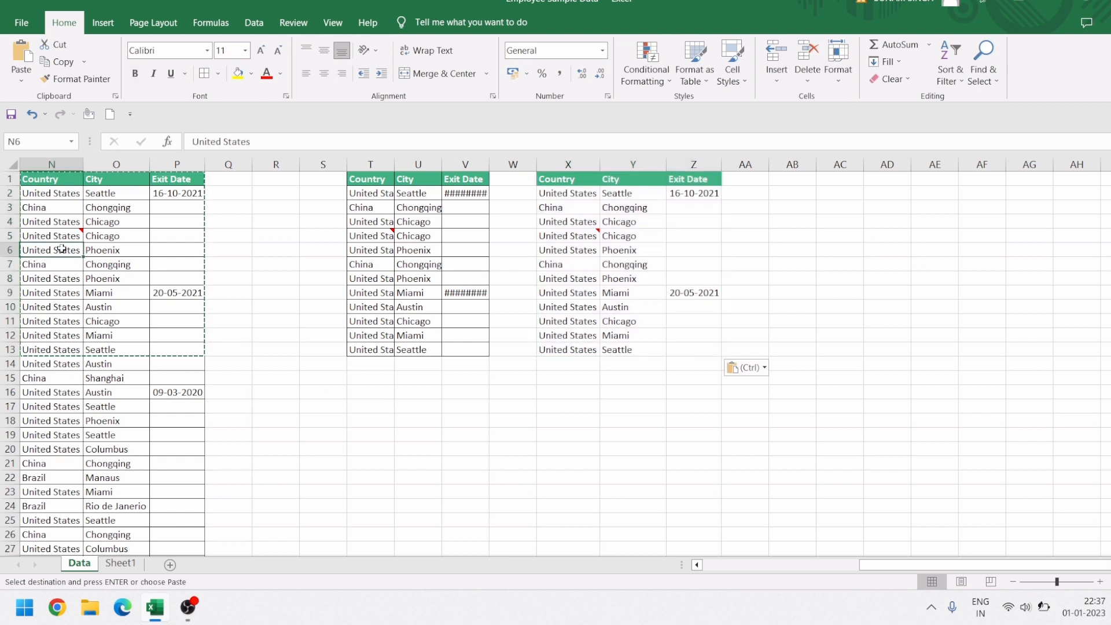
left_click(558, 184)
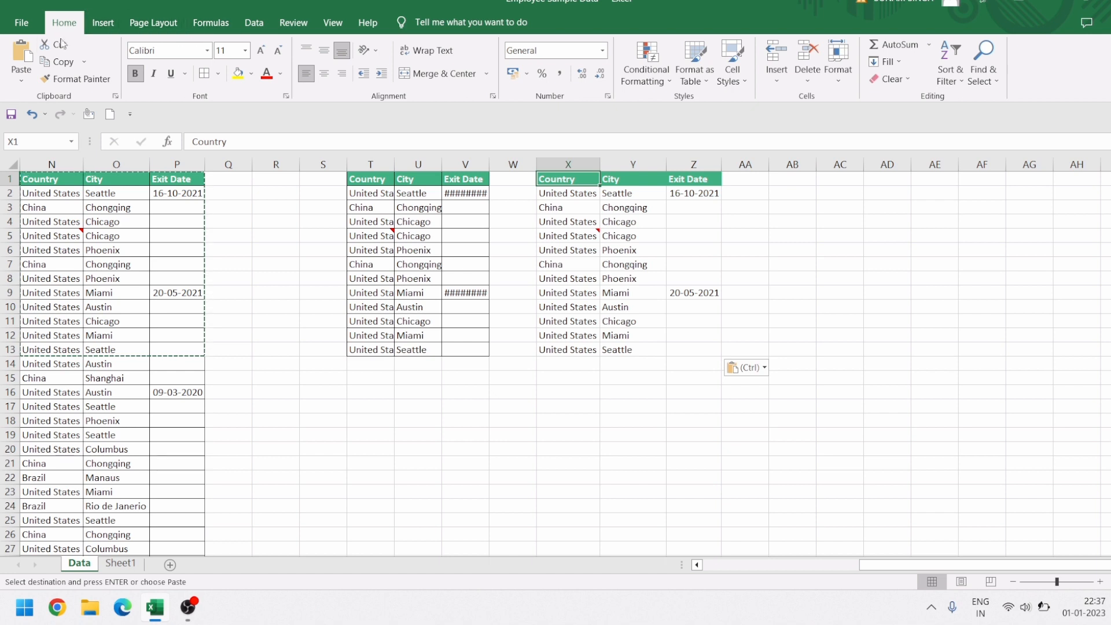
left_click(24, 79)
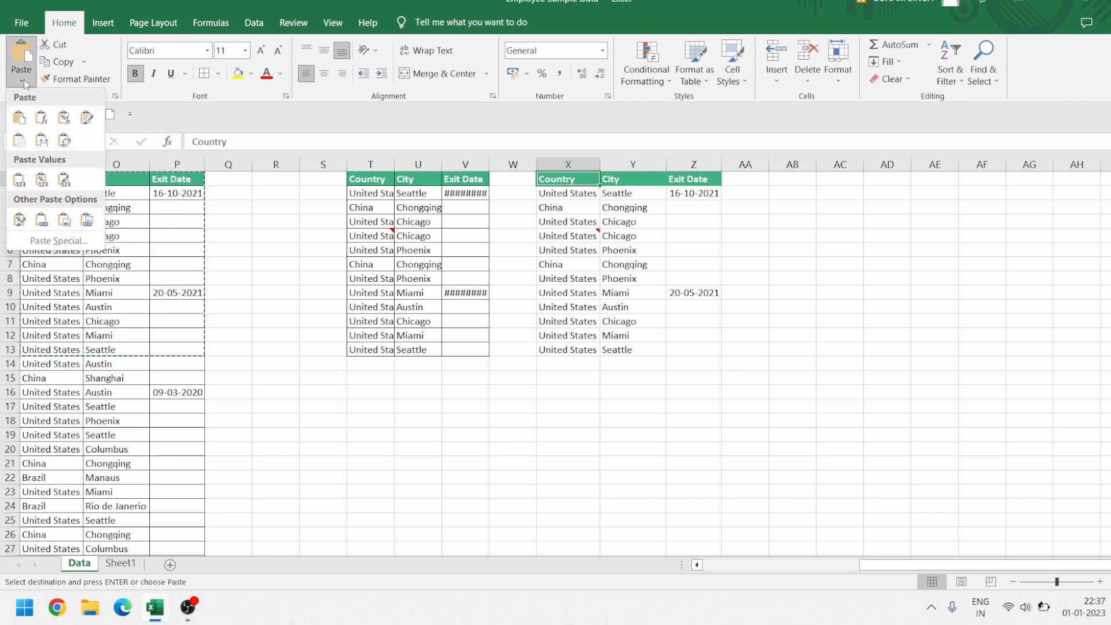
left_click(57, 240)
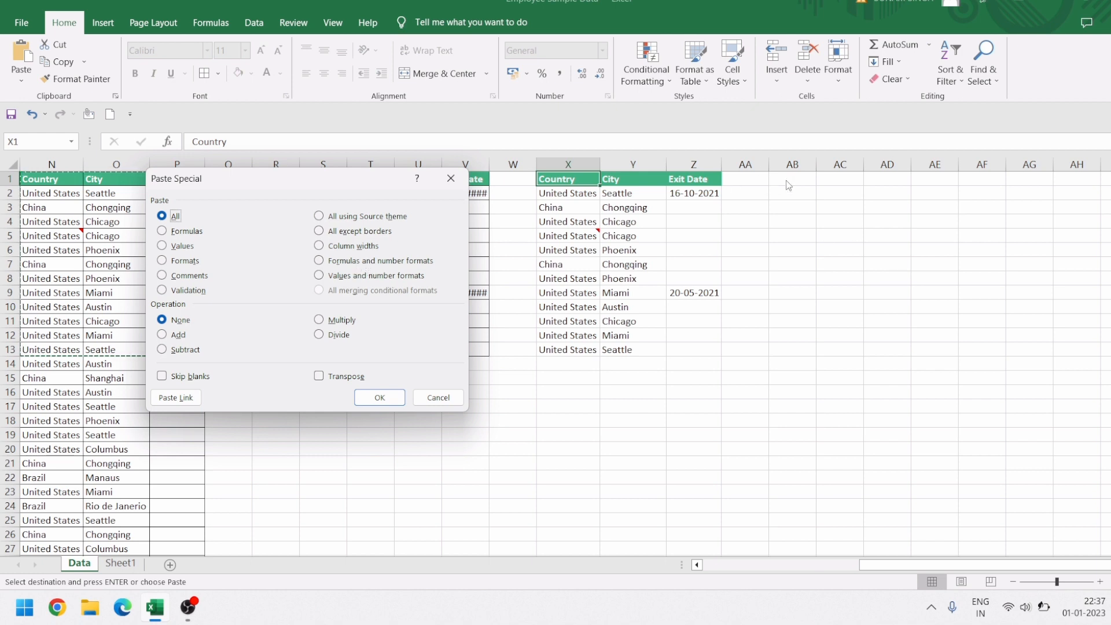
left_click(435, 397)
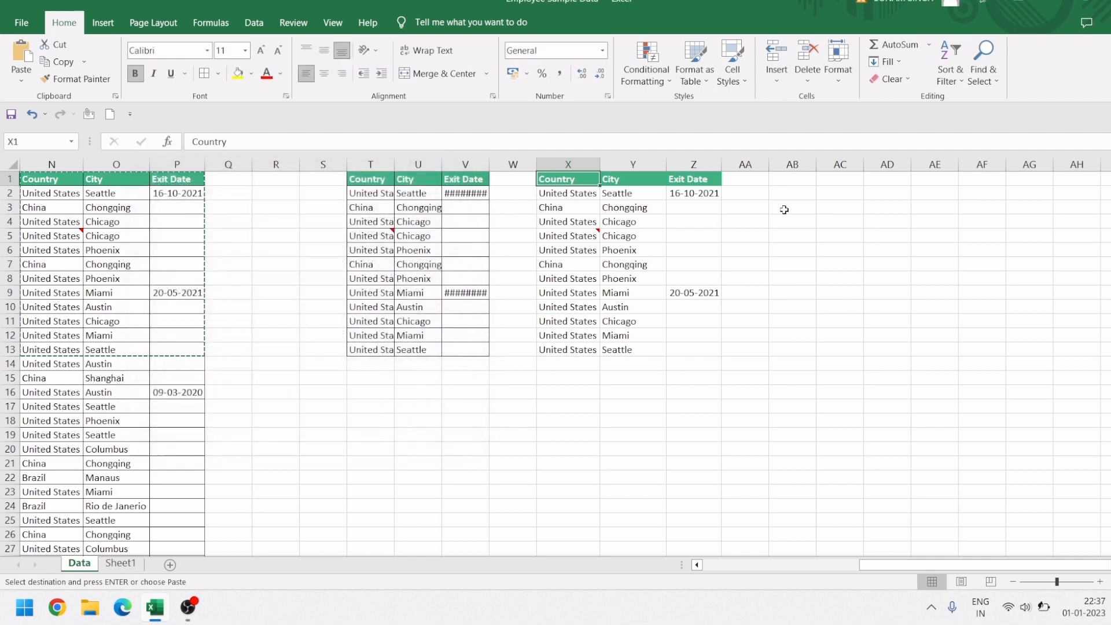
Paste the copied range N1:P13 at cell AB1 with the Paste Special option Formulas and number formats
left_click(795, 178)
key("ctrl+alt+v")
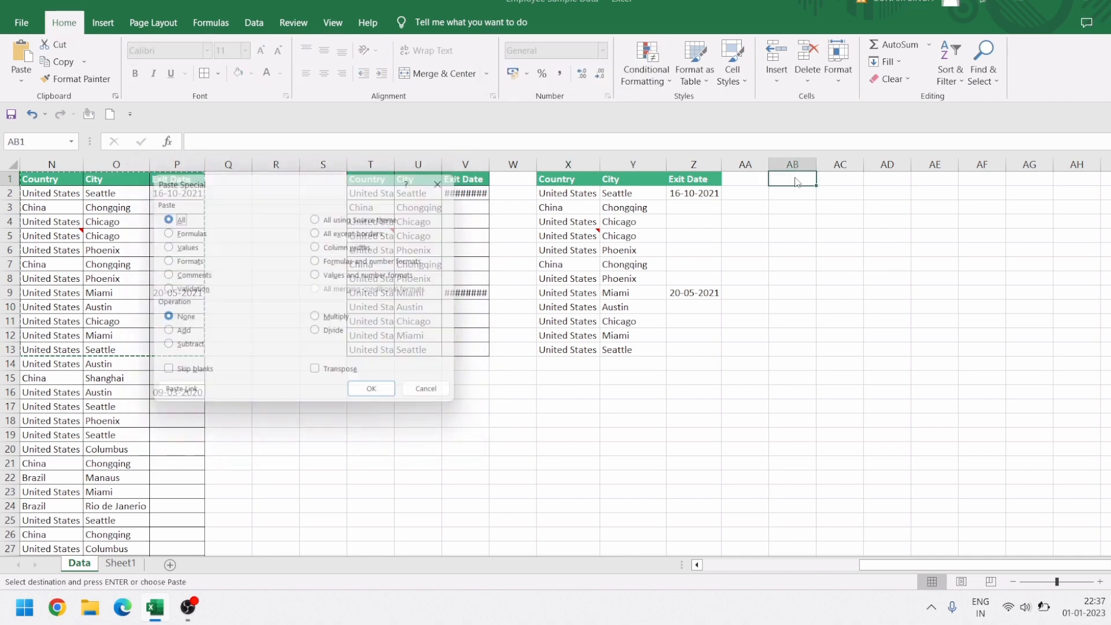
left_click(346, 261)
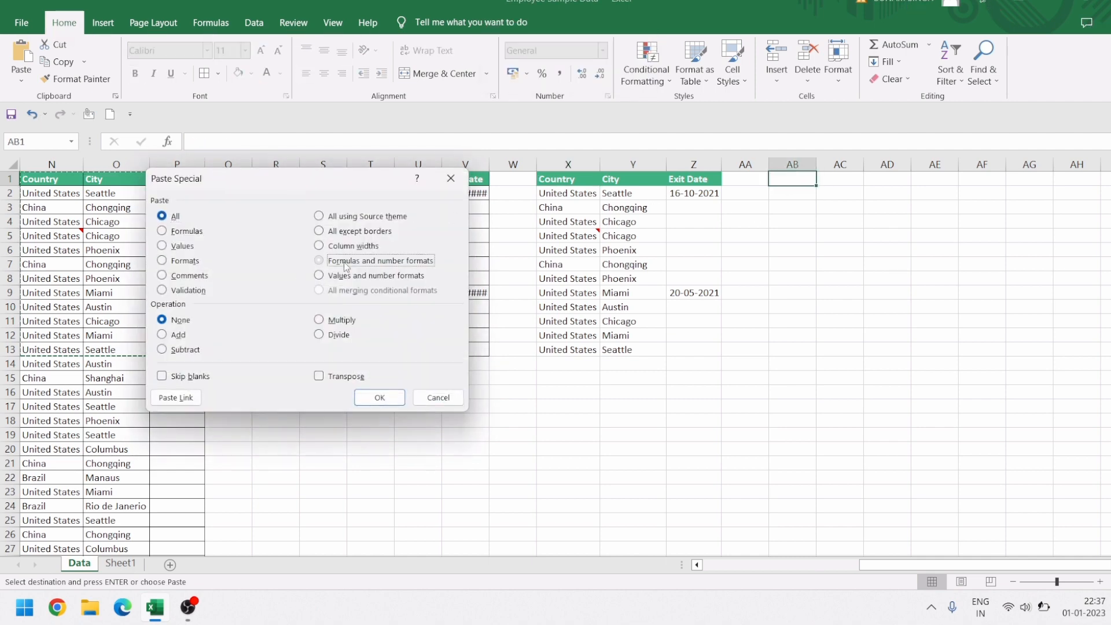
left_click(365, 398)
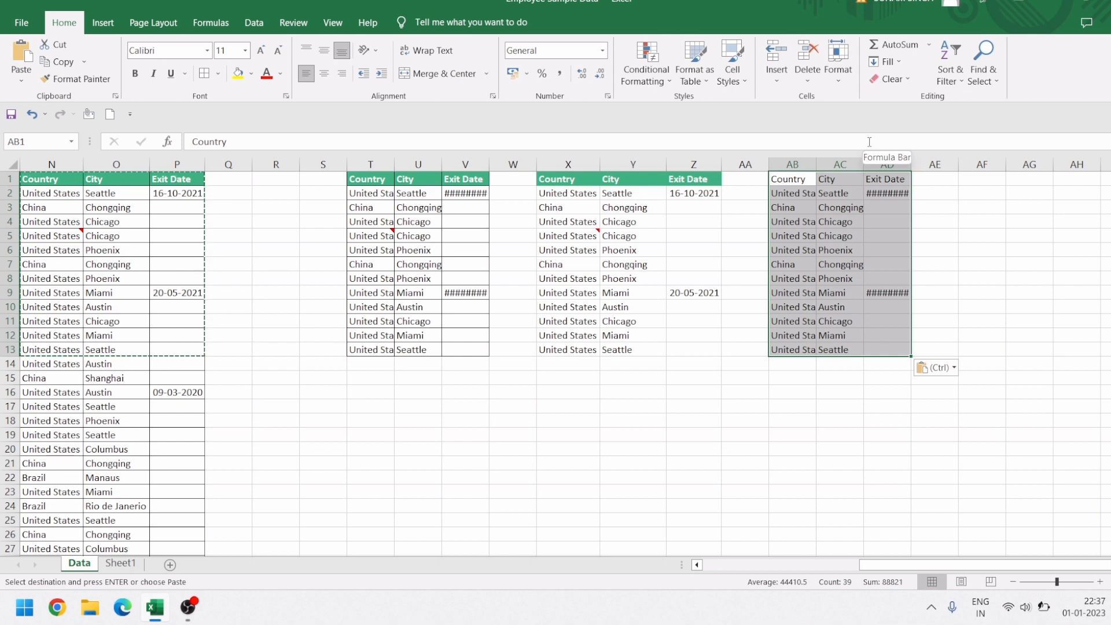
Copy the range I1:O13, from the Age column through the City column
left_click(698, 566)
left_click(698, 565)
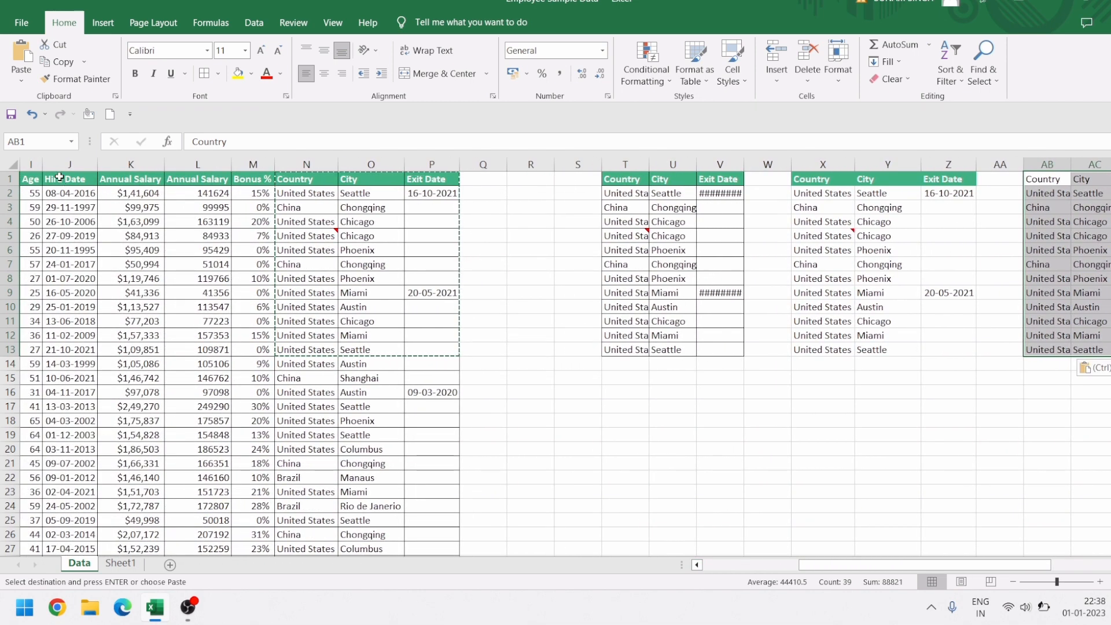
left_click_drag(31, 179, 356, 349)
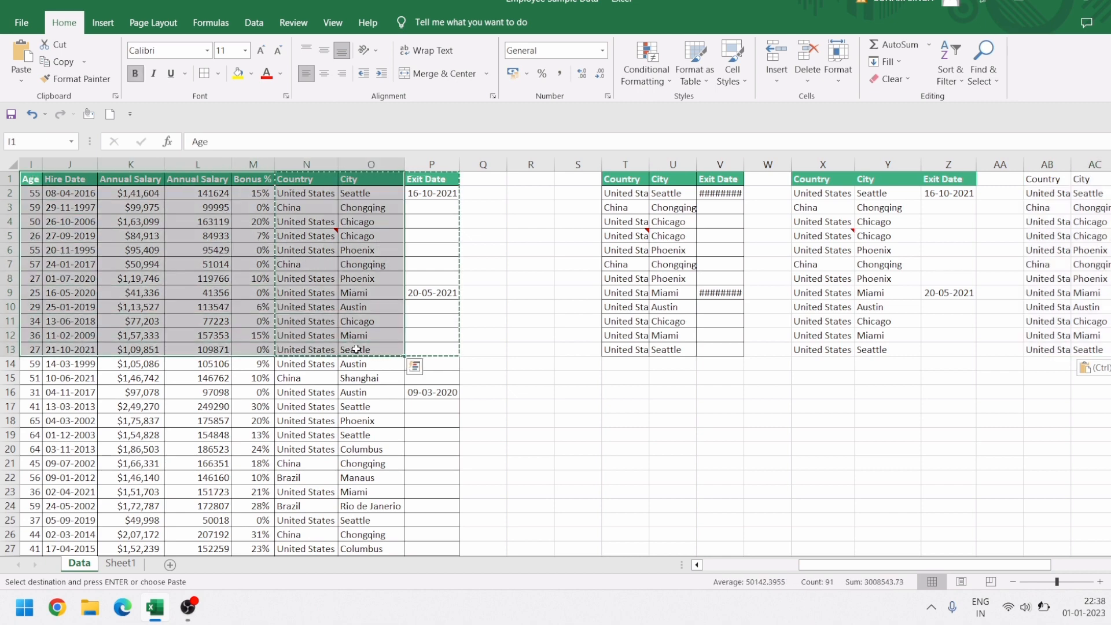
key("ctrl+c")
Paste the copied range at cell T16 with the Paste Special option Values and inspect its salary, hire date and bonus cells
left_click(620, 389)
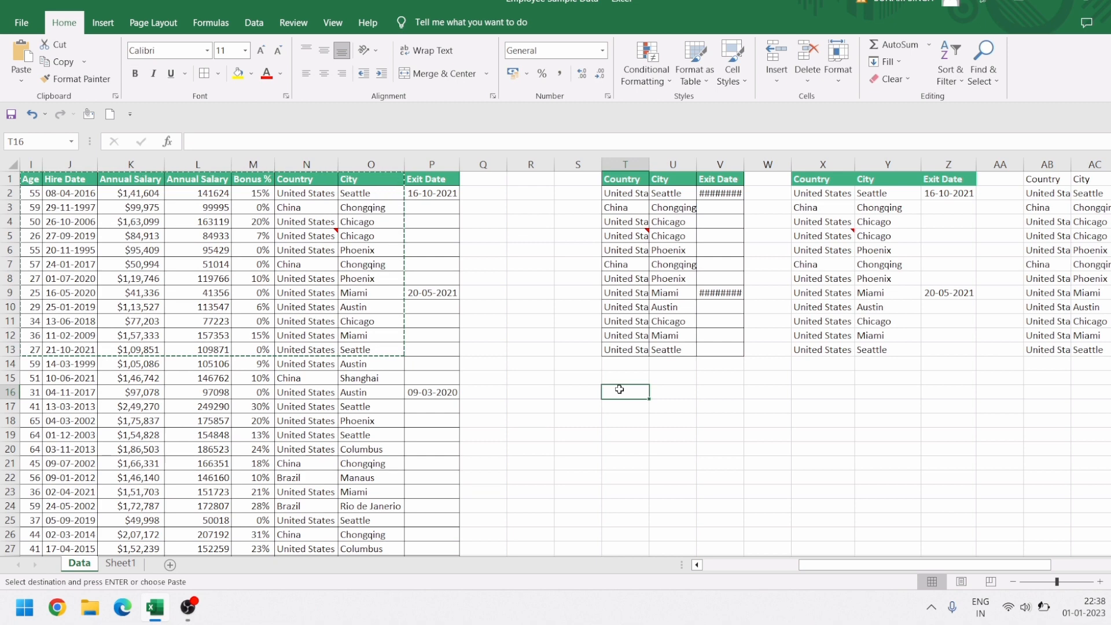
key("alt+e")
key("s")
key("v")
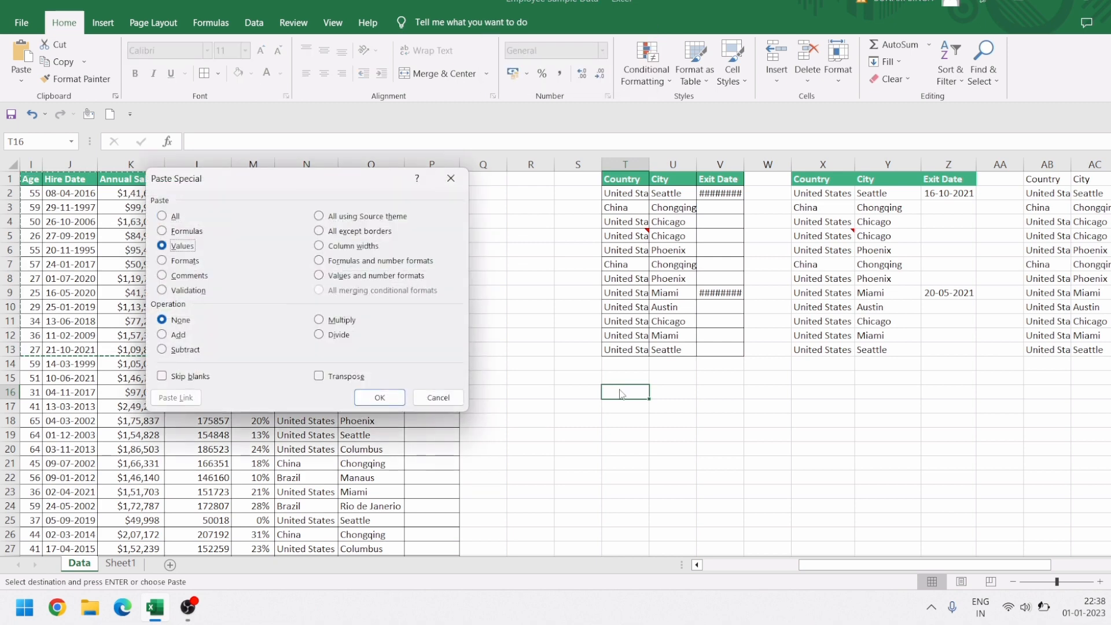
key("Return")
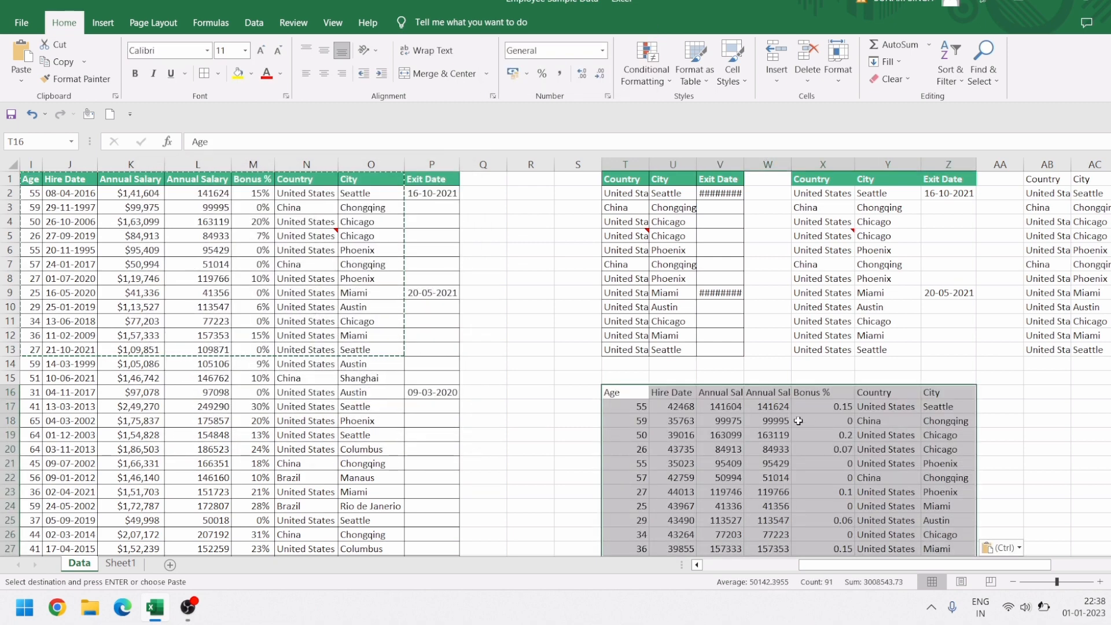
left_click(778, 412)
left_click(774, 392)
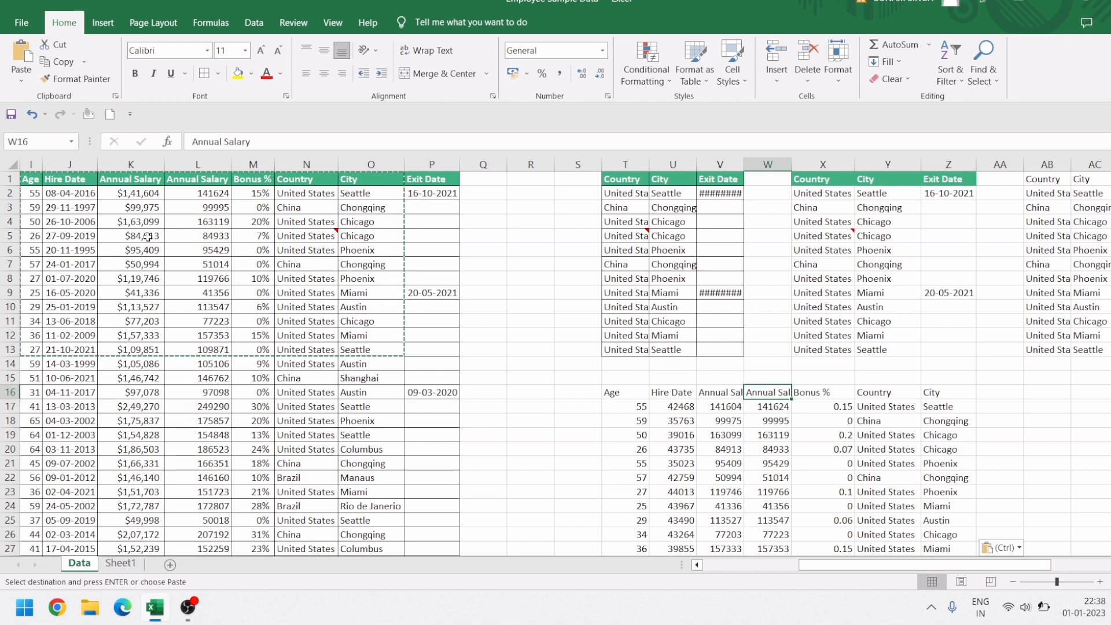
left_click(702, 408)
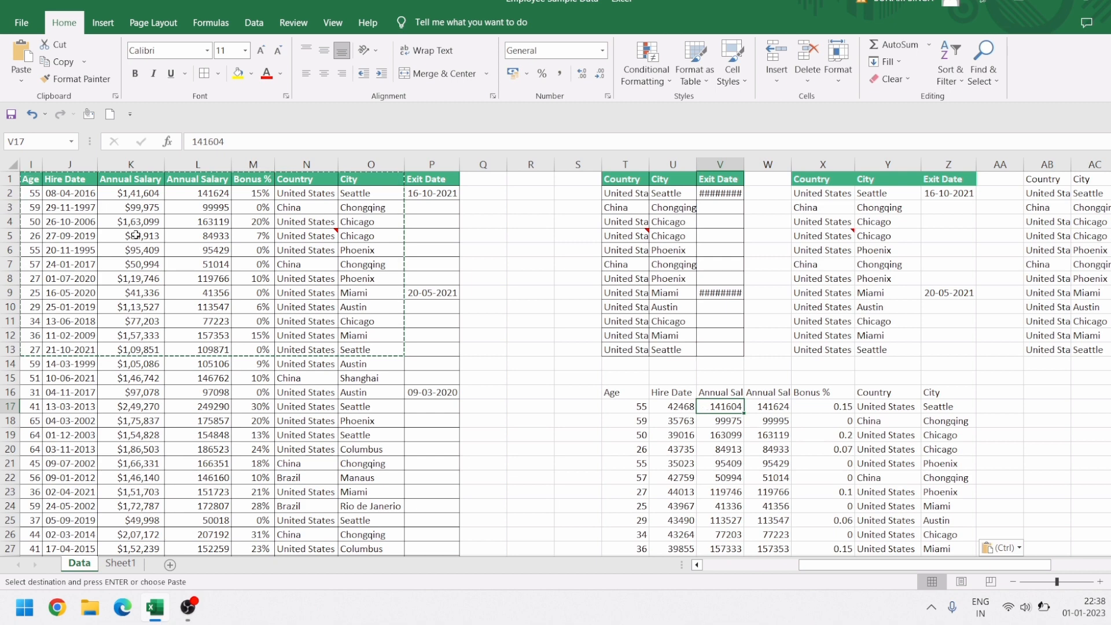
left_click(677, 409)
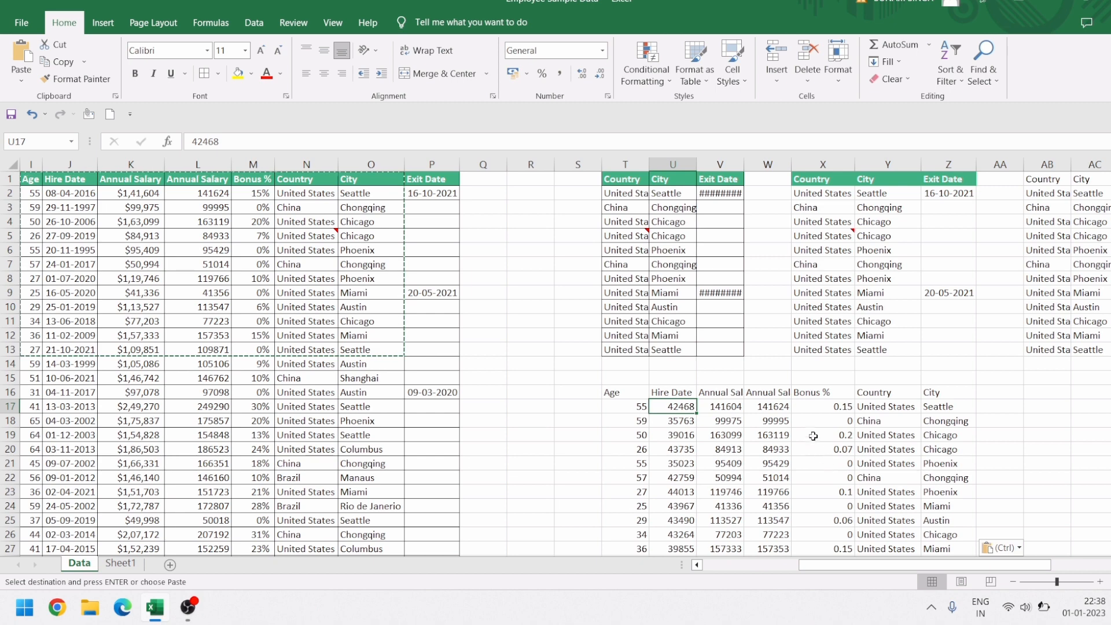
left_click(814, 417)
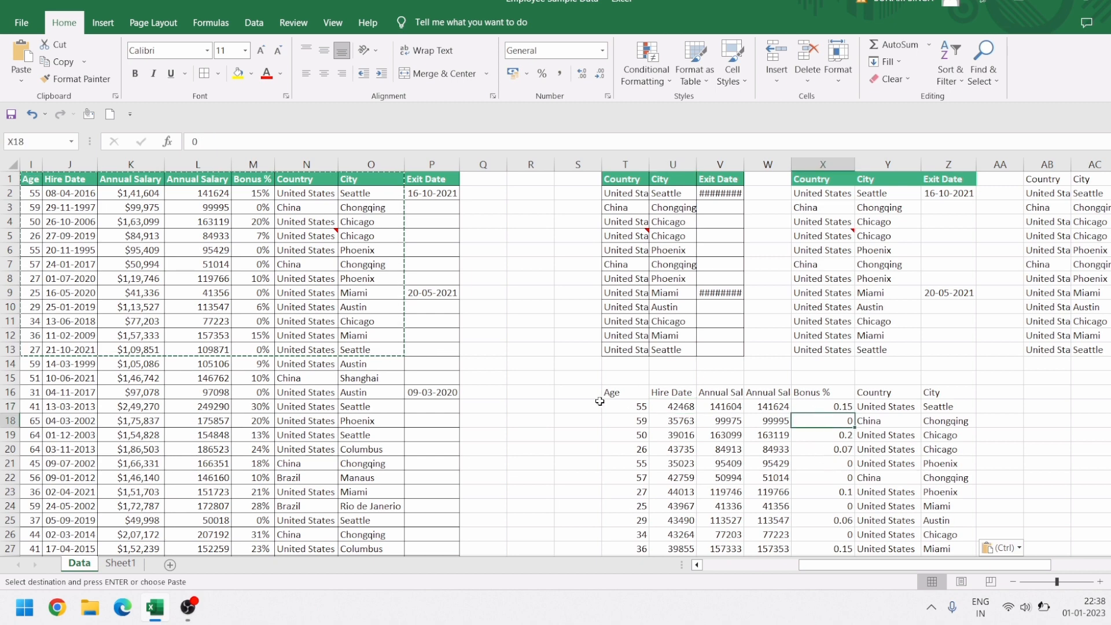
Paste the copied range I1:O13 at cell AB16 with the Paste Special option Formulas and number formats
left_click(1029, 394)
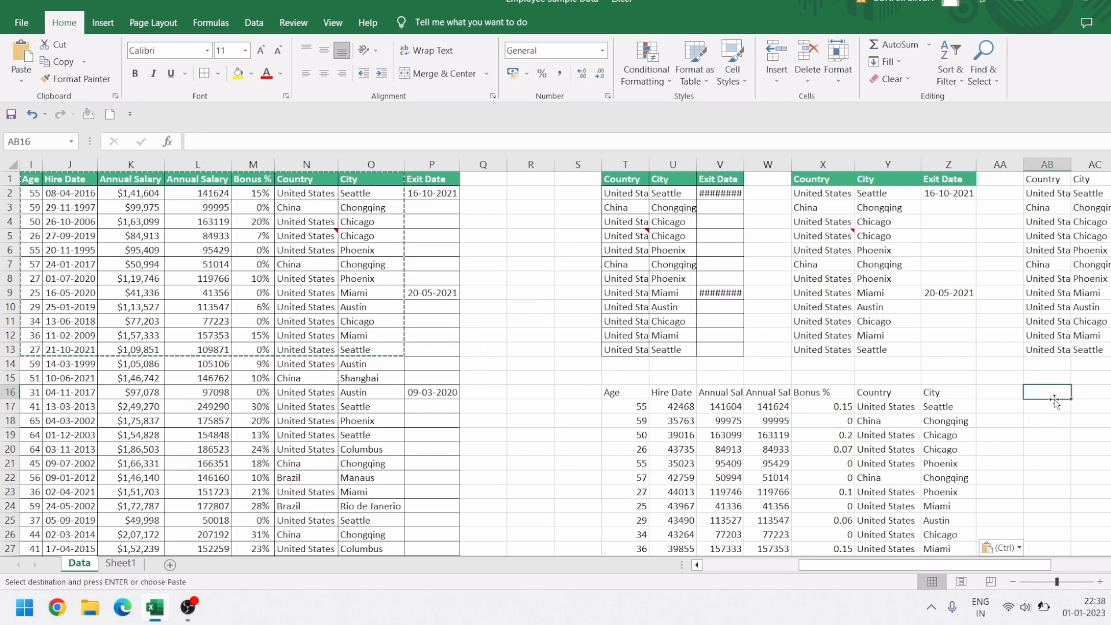
key("ctrl+alt+v")
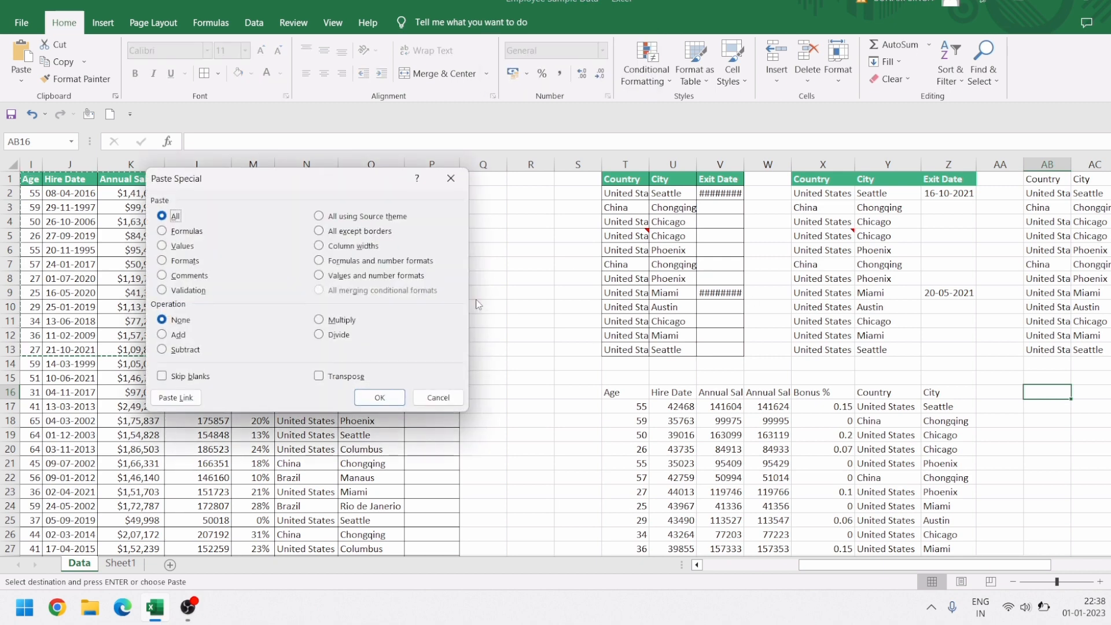
left_click(371, 265)
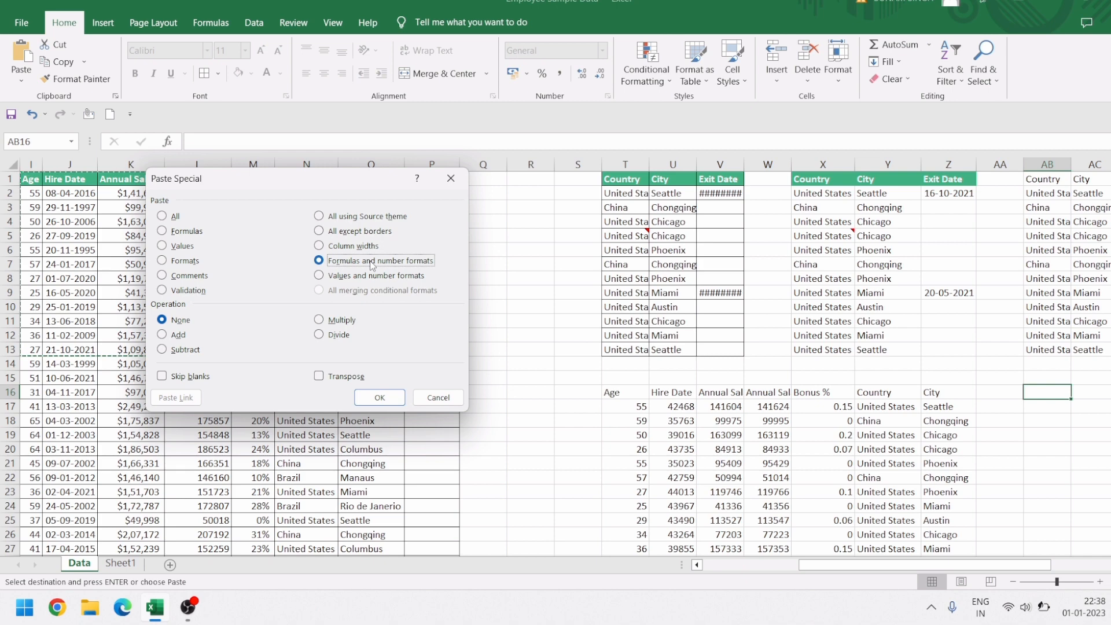
left_click(372, 401)
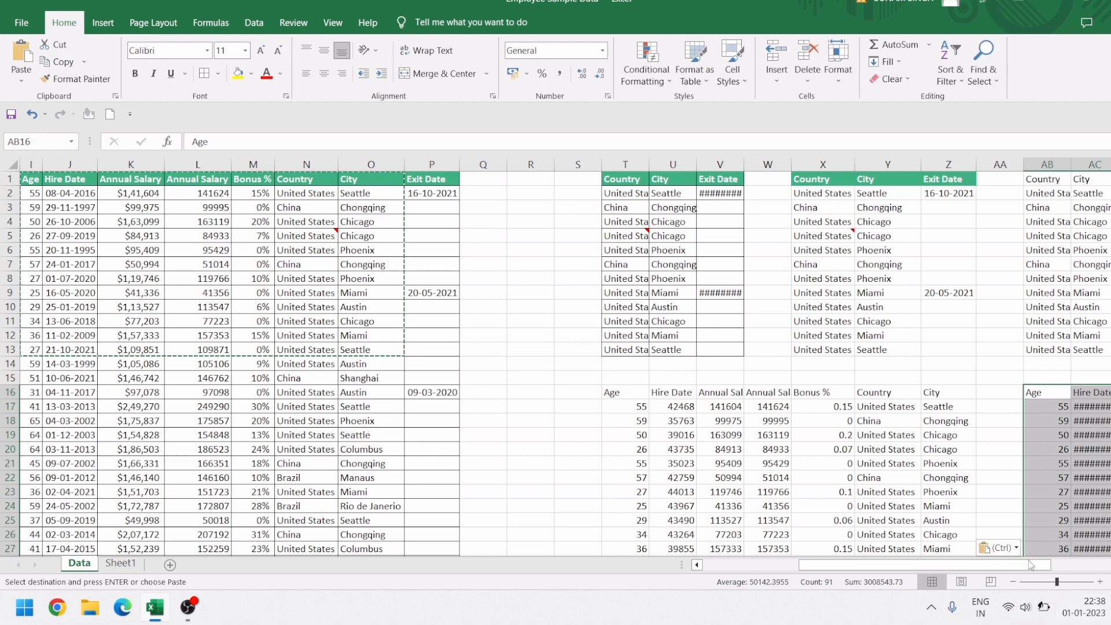
left_click_drag(1029, 565, 1090, 566)
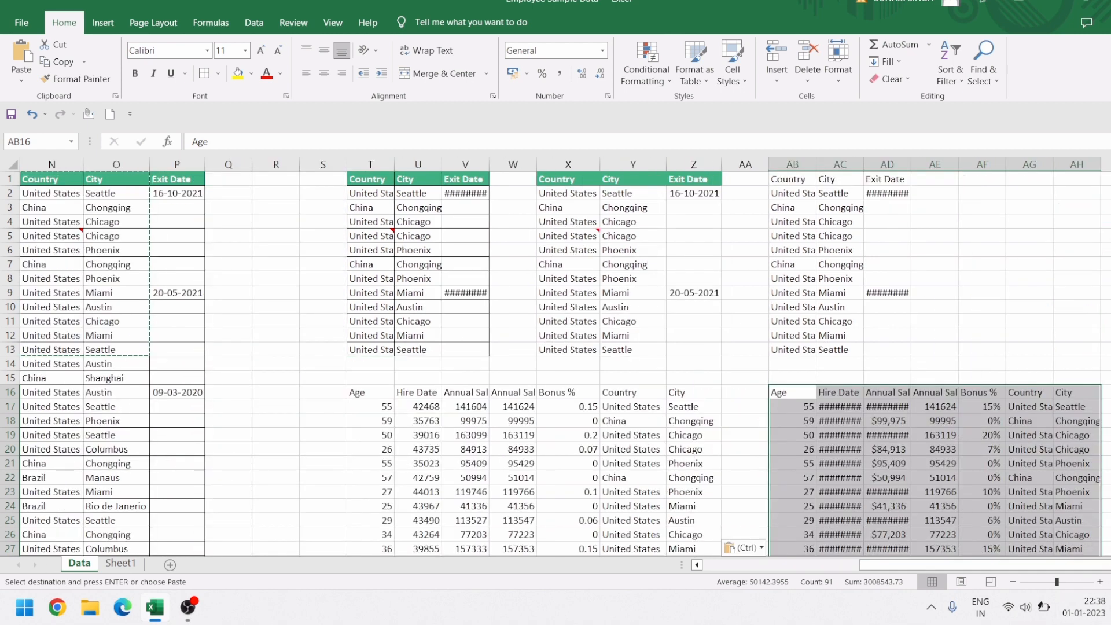
Check the bonus and salary formats in the copy at AB16 and autofit column AC to its hire dates
left_click(971, 435)
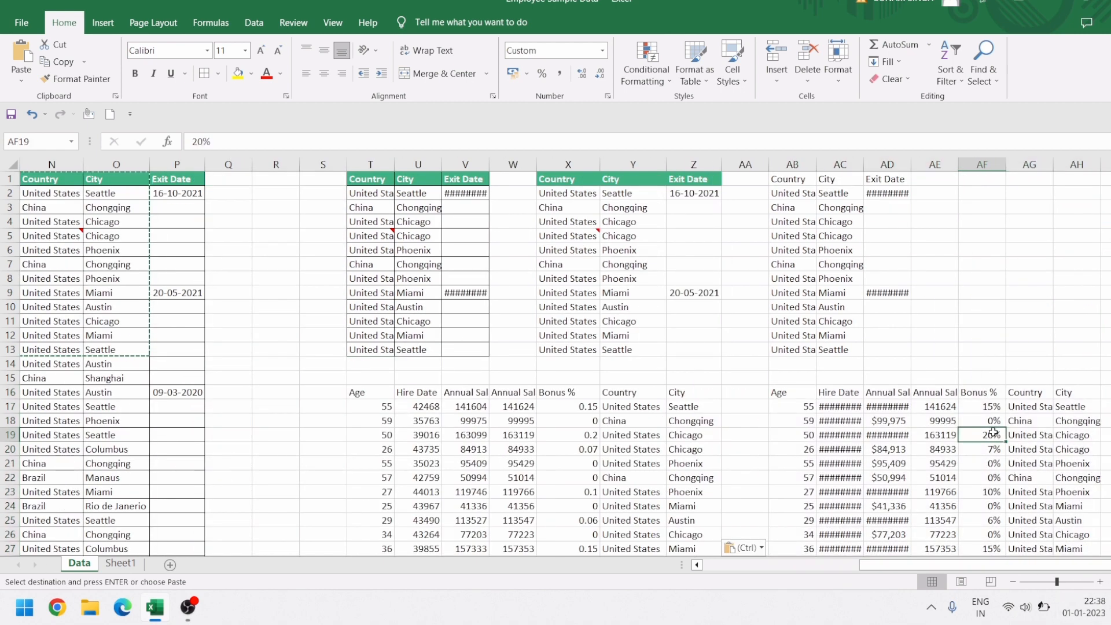
left_click(900, 424)
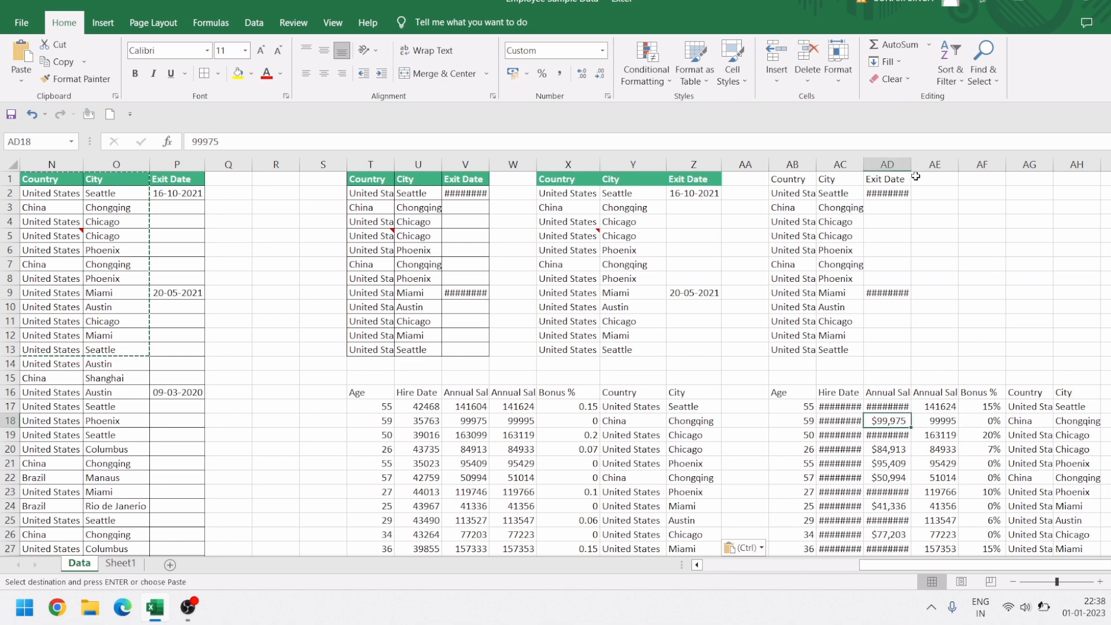
double_click(864, 163)
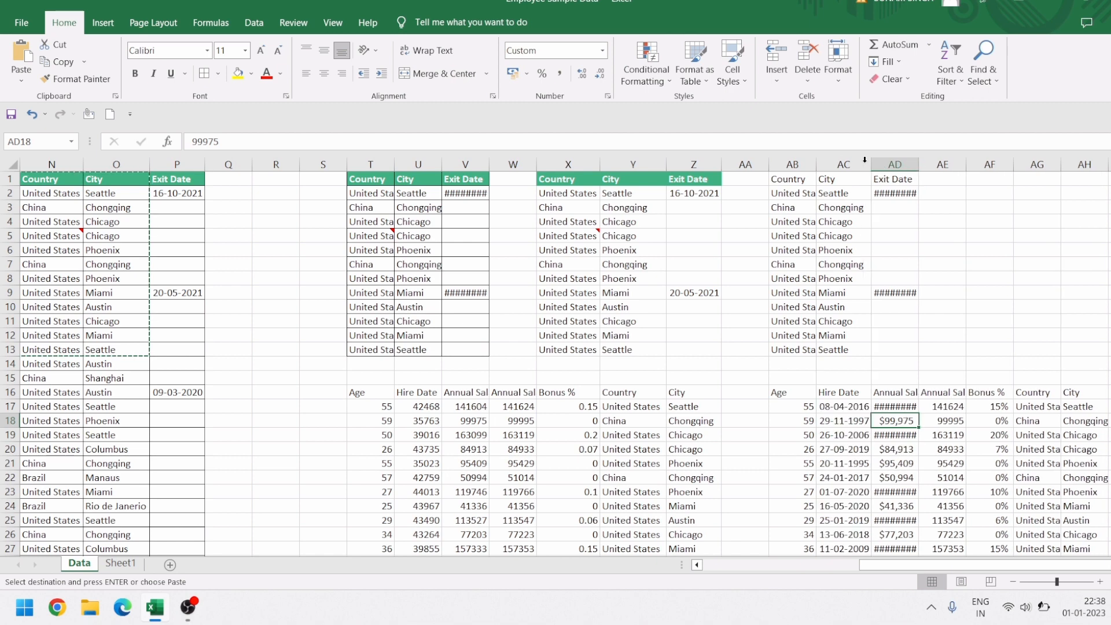
left_click(831, 461)
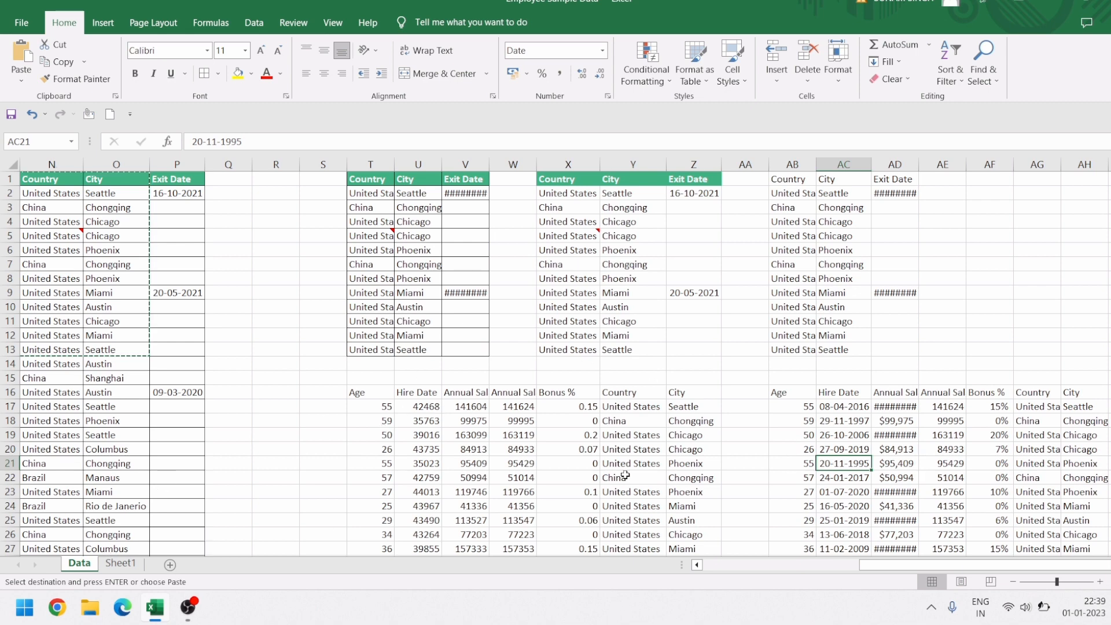
Try pasting the copied range at cell AG2 with the Paste Special option All, and undo that paste
left_click(1030, 189)
key("alt+h")
key("v")
key("s")
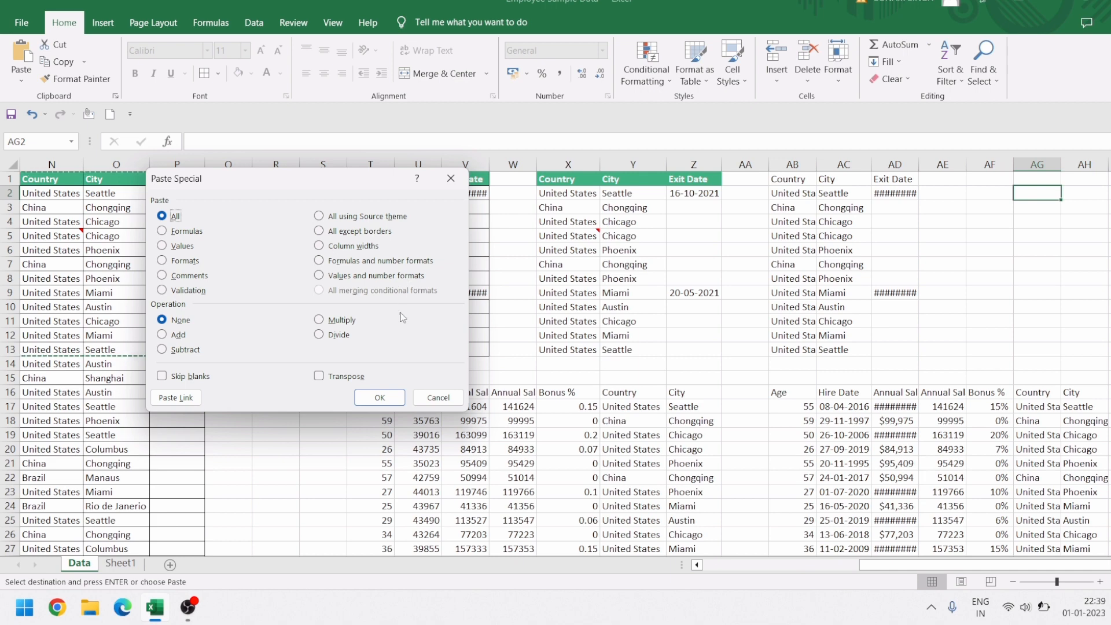
left_click(380, 399)
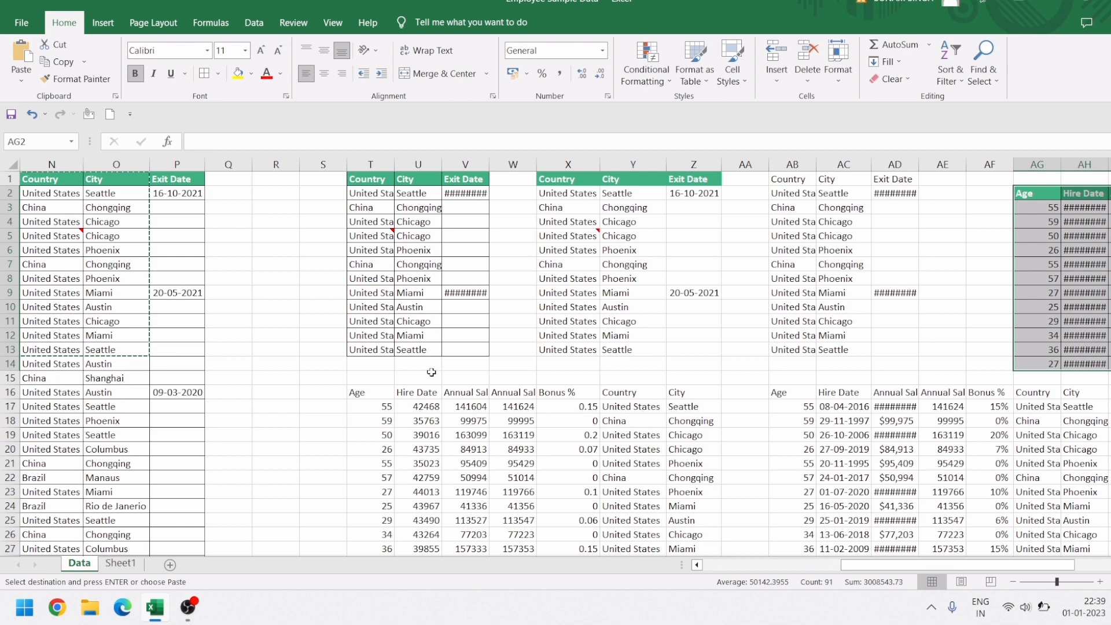
key("ctrl+z")
Paste the copied range I1:O13 at cell AG2 with the Paste Special option Values and number formats
key("ctrl+alt+v")
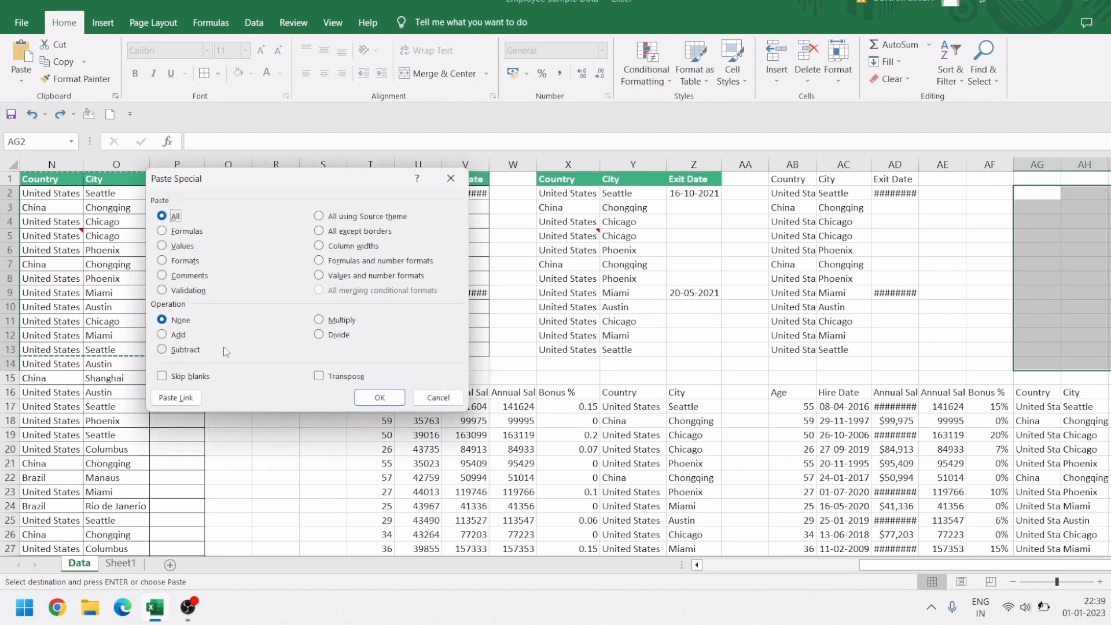
left_click(353, 277)
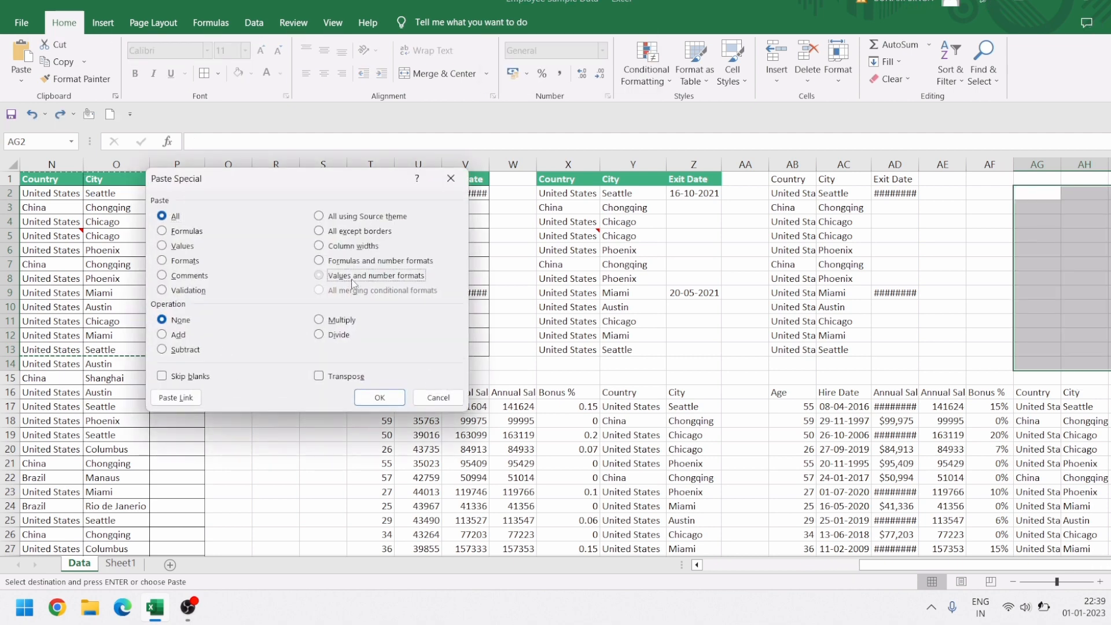
left_click(380, 398)
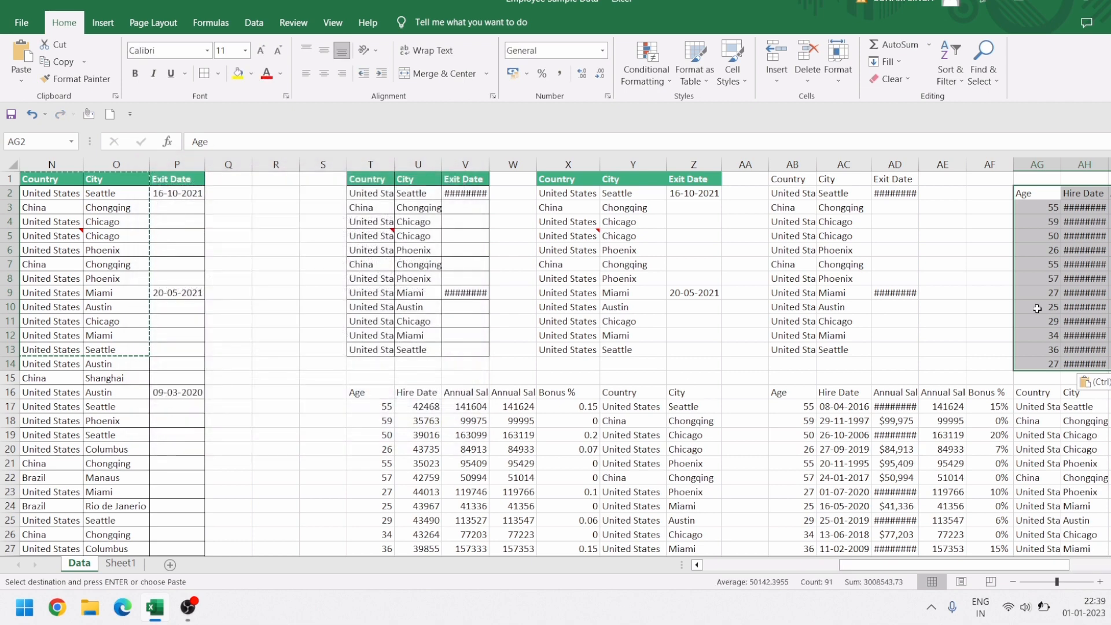